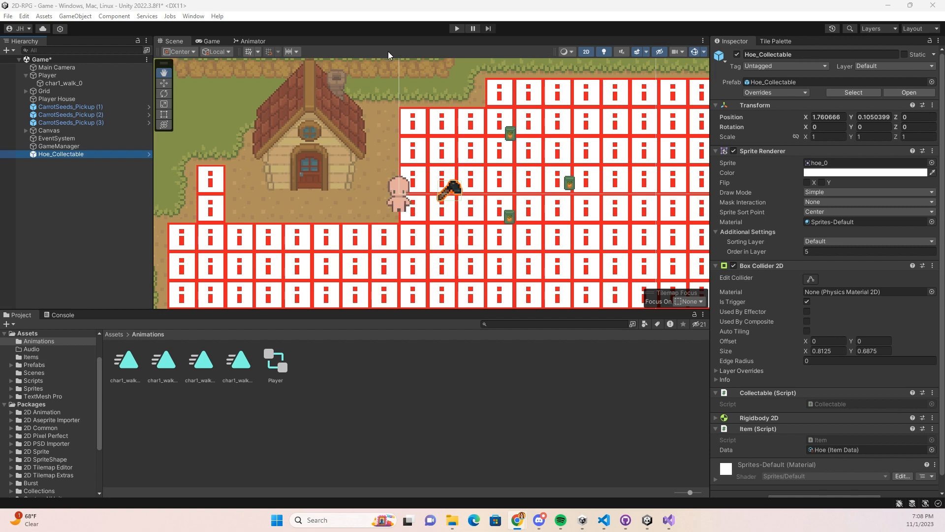
Play-test the game, walking the character around the house to check its facing direction when it stops, and exit play mode
{"action": "left_click", "coordinate": [457, 28]}
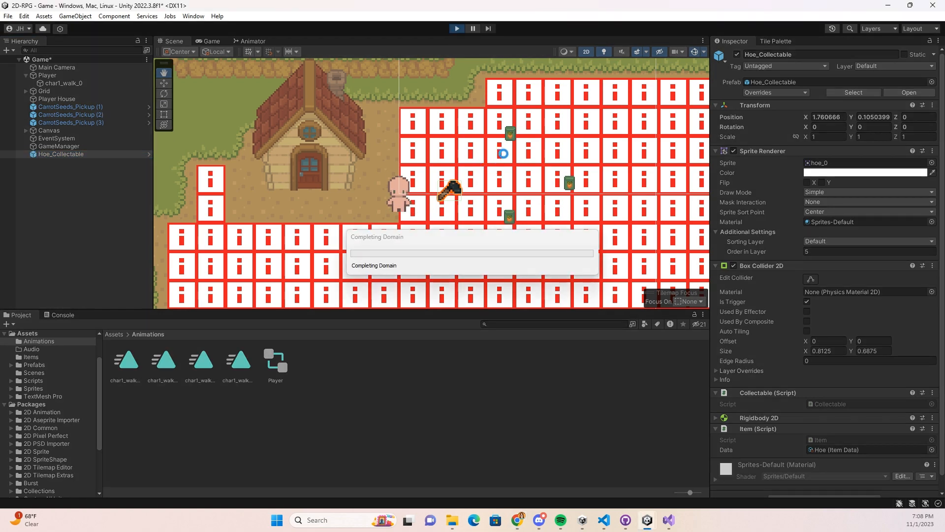
{"action": "key", "text": "w"}
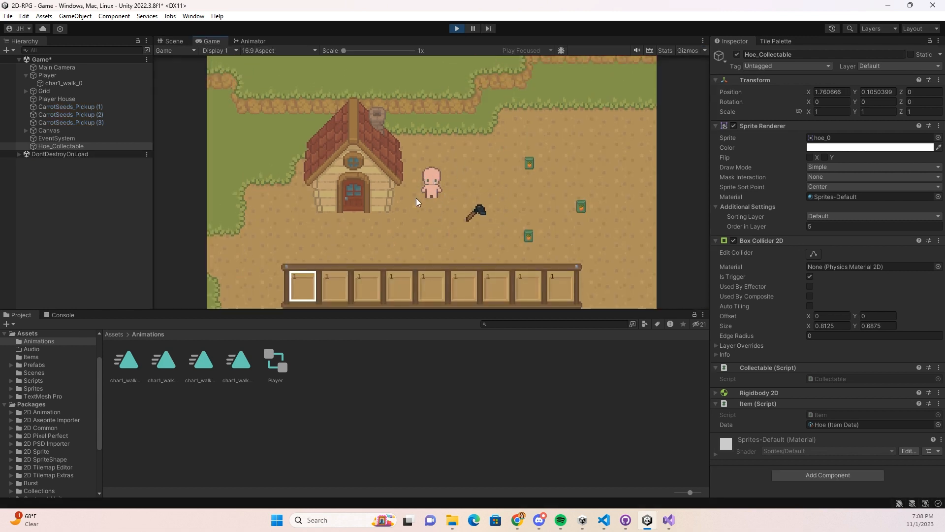
{"action": "key", "text": "s"}
{"action": "key", "text": "a"}
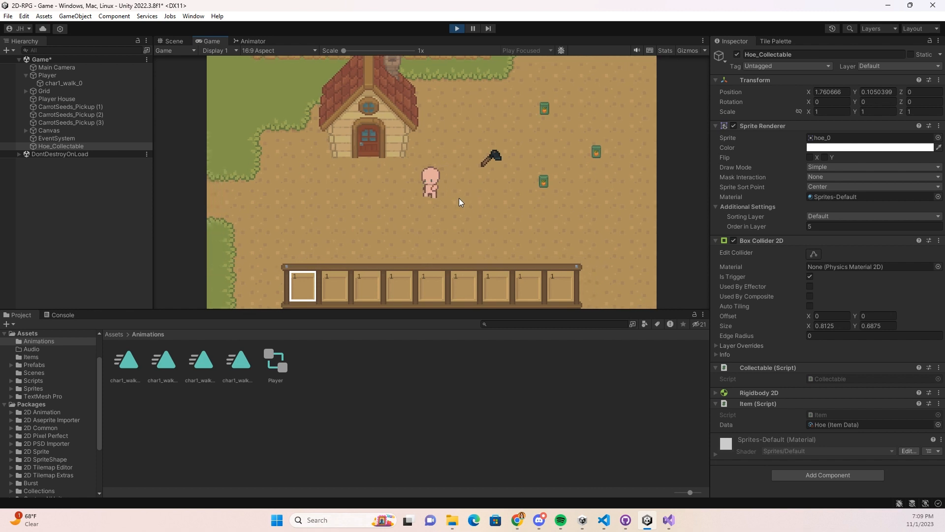
{"action": "key", "text": "a"}
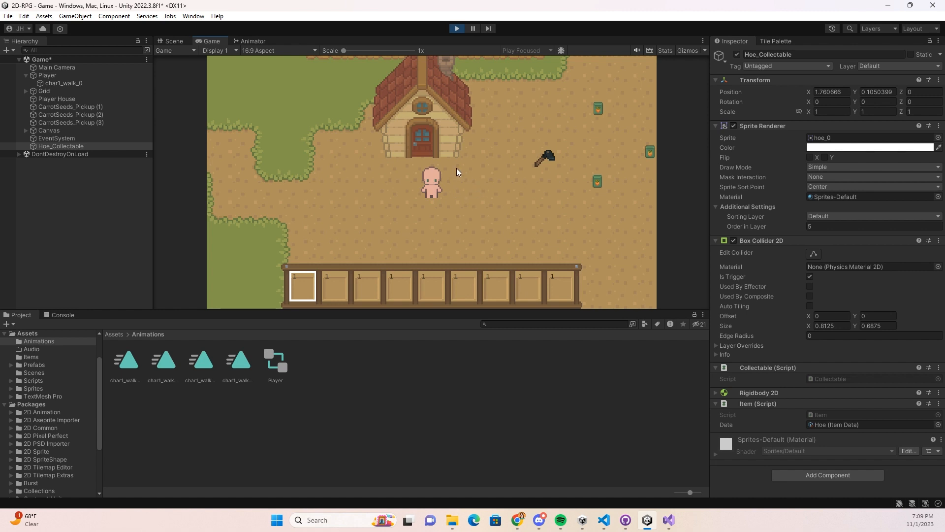
{"action": "key", "text": "d"}
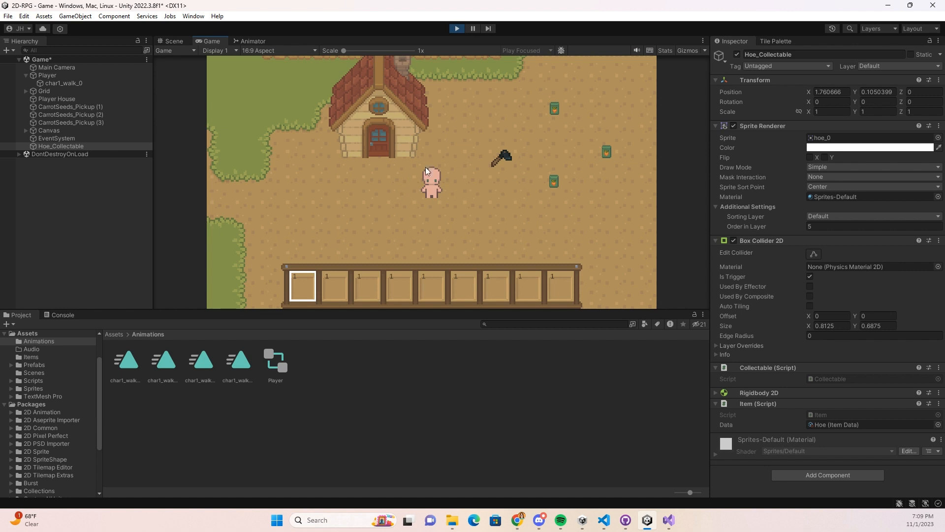
{"action": "key", "text": "s"}
{"action": "key", "text": "a"}
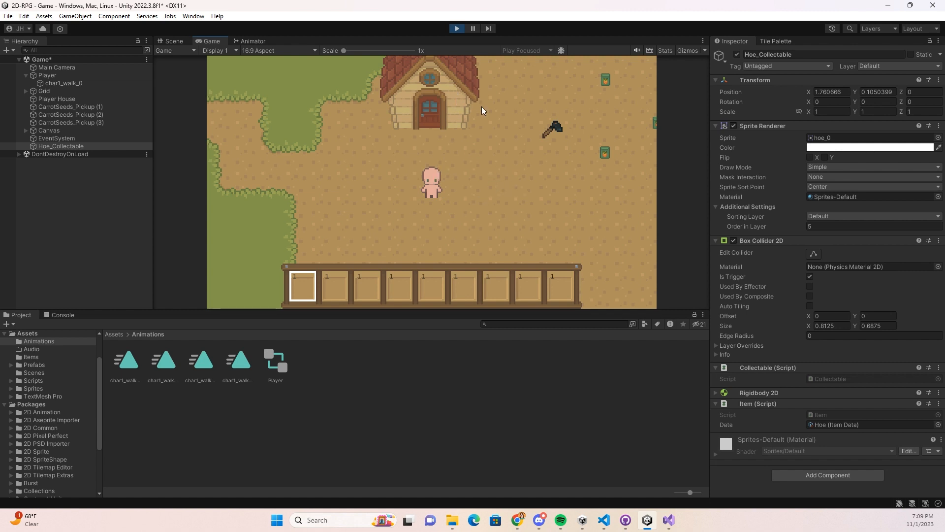
{"action": "left_click", "coordinate": [457, 28]}
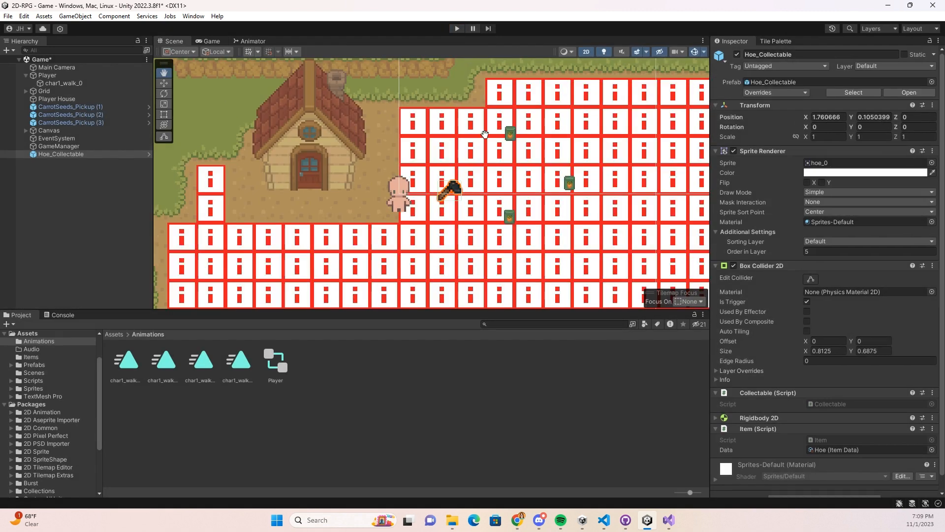
In the Animator graph of the Player's char1_walk_0 object, delete the existing Idle state
{"action": "left_click", "coordinate": [256, 42]}
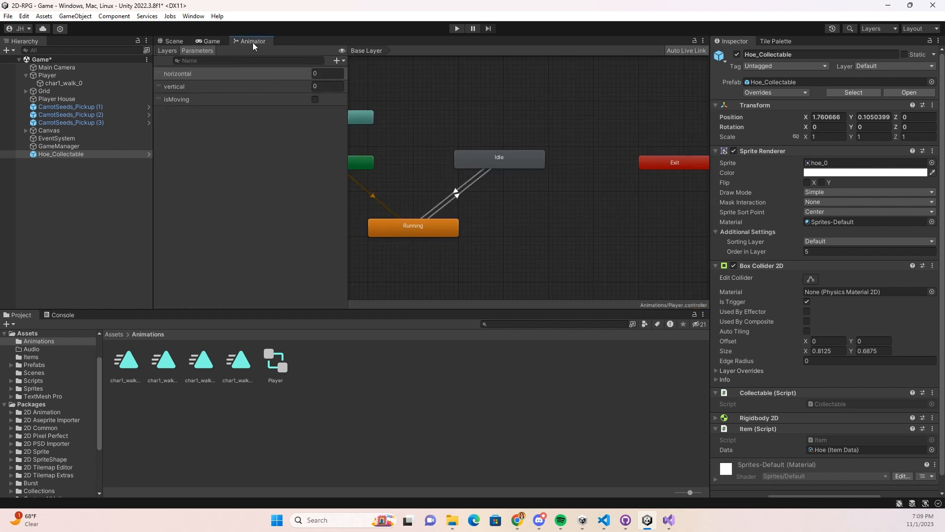
{"action": "left_click", "coordinate": [183, 18]}
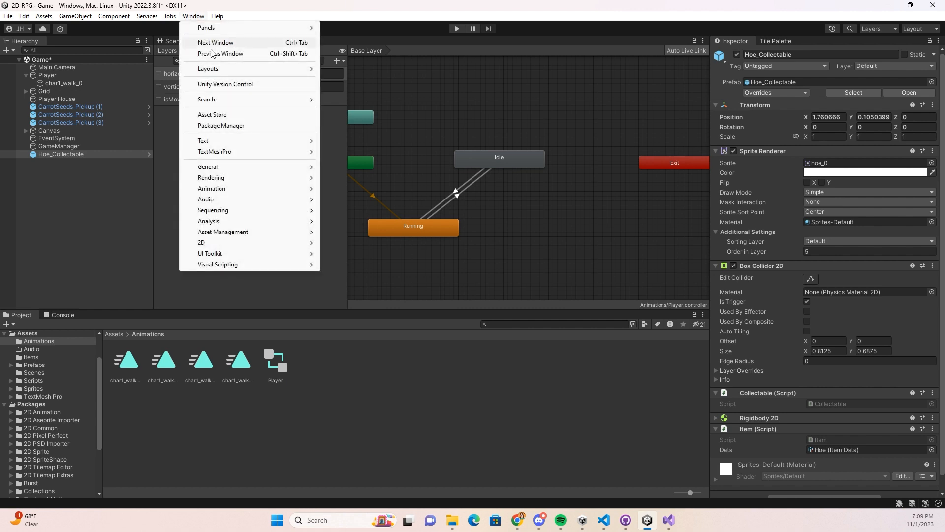
{"action": "mouse_move", "coordinate": [251, 191]}
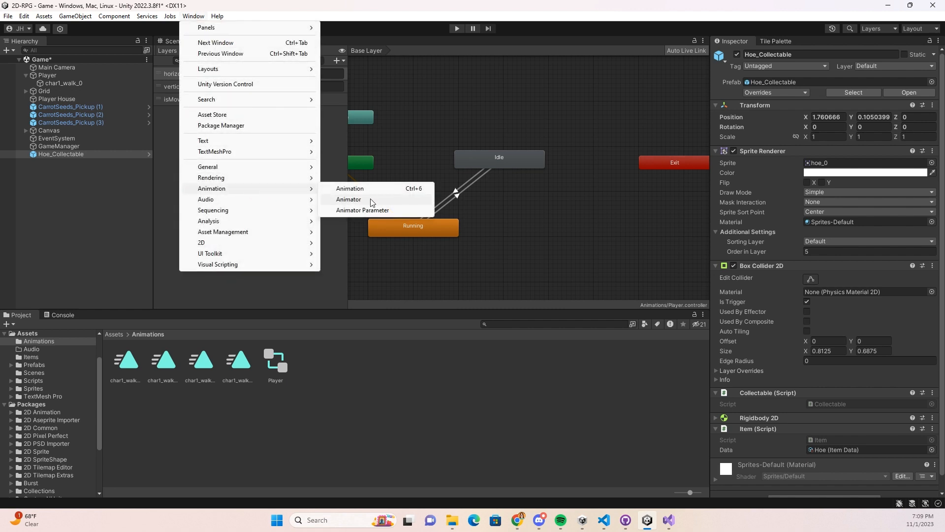
{"action": "left_click", "coordinate": [485, 127]}
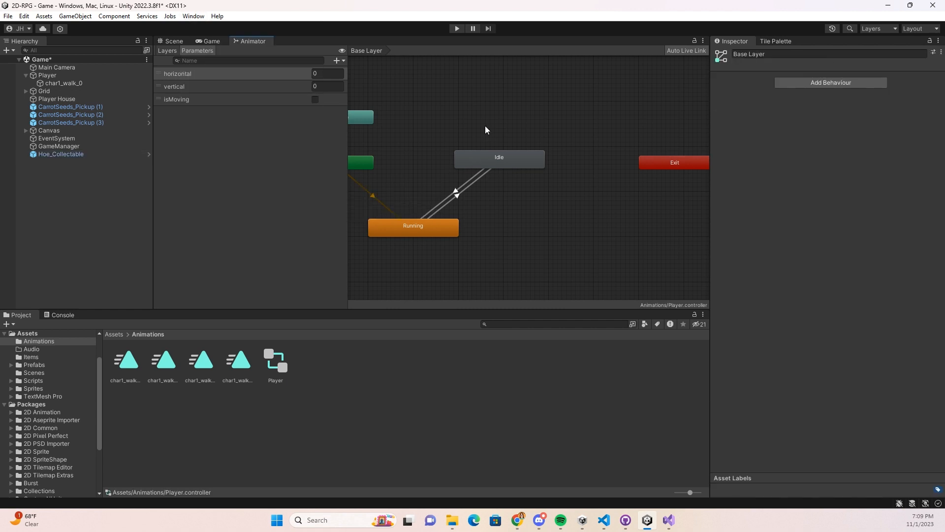
{"action": "left_click", "coordinate": [65, 78]}
{"action": "left_click", "coordinate": [74, 83]}
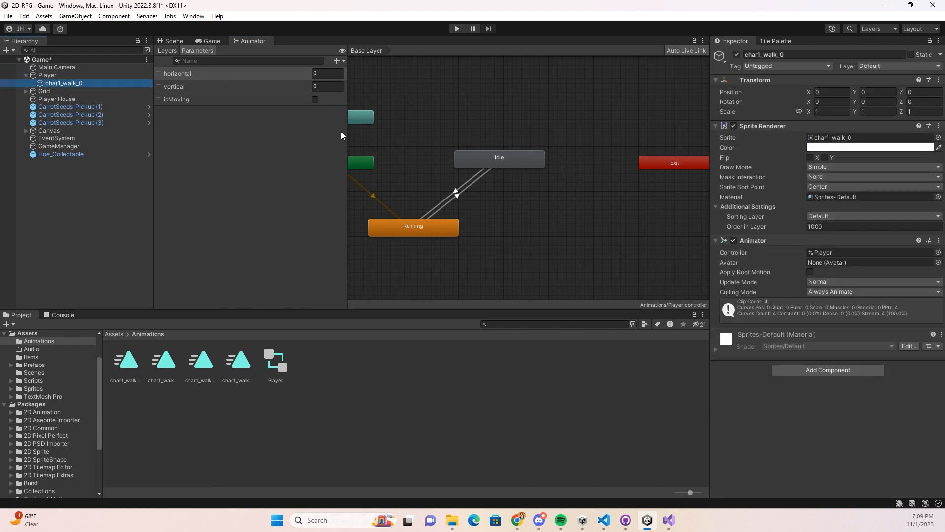
{"action": "left_click_drag", "start_coordinate": [348, 132], "coordinate": [284, 134]}
{"action": "middle_click_drag", "start_coordinate": [377, 118], "coordinate": [458, 109]}
{"action": "left_click", "coordinate": [515, 161]}
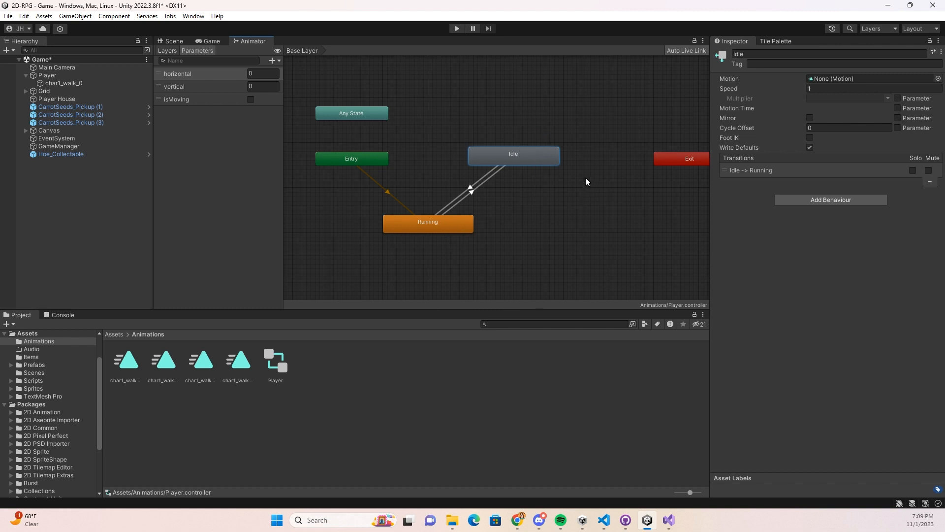
{"action": "key", "text": "Delete"}
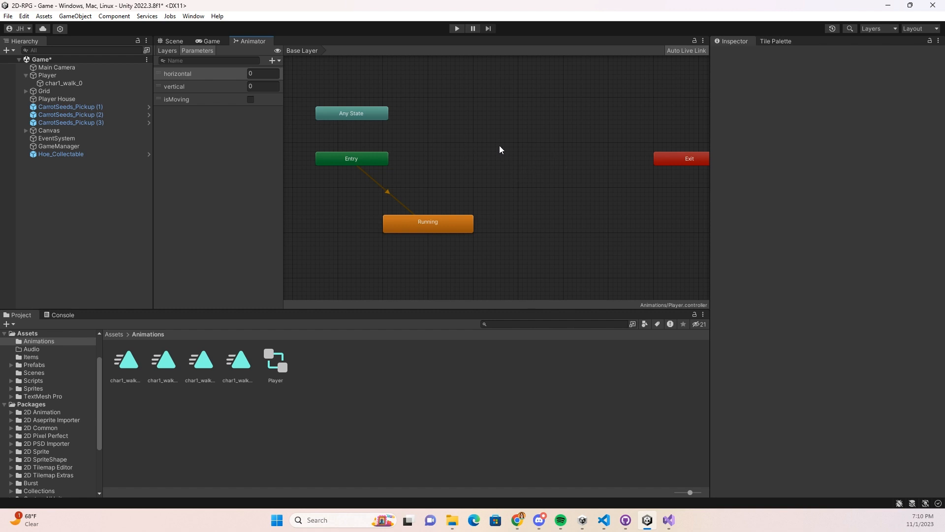
Create a new blend tree state in the base layer above Running and rename it Idle
{"action": "right_click", "coordinate": [476, 141]}
{"action": "mouse_move", "coordinate": [536, 146]}
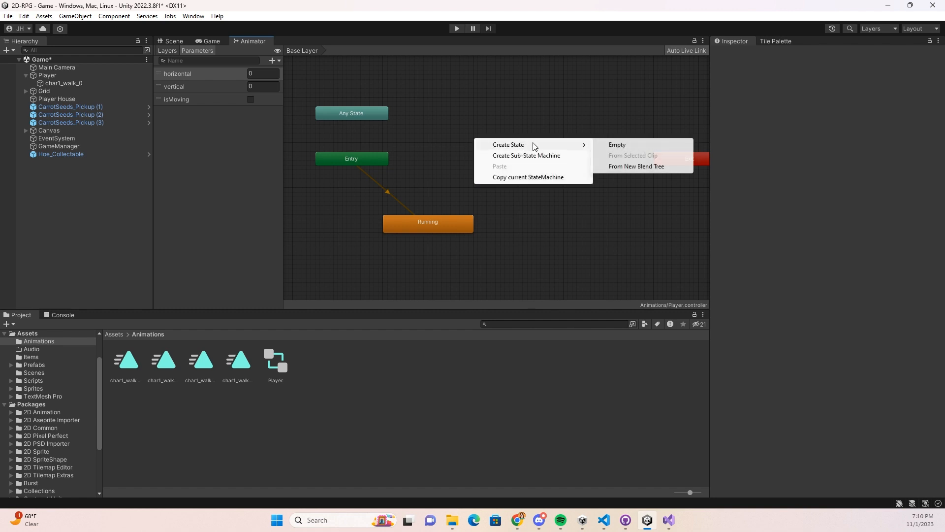
{"action": "left_click", "coordinate": [637, 166]}
{"action": "left_click_drag", "start_coordinate": [540, 148], "coordinate": [511, 146]}
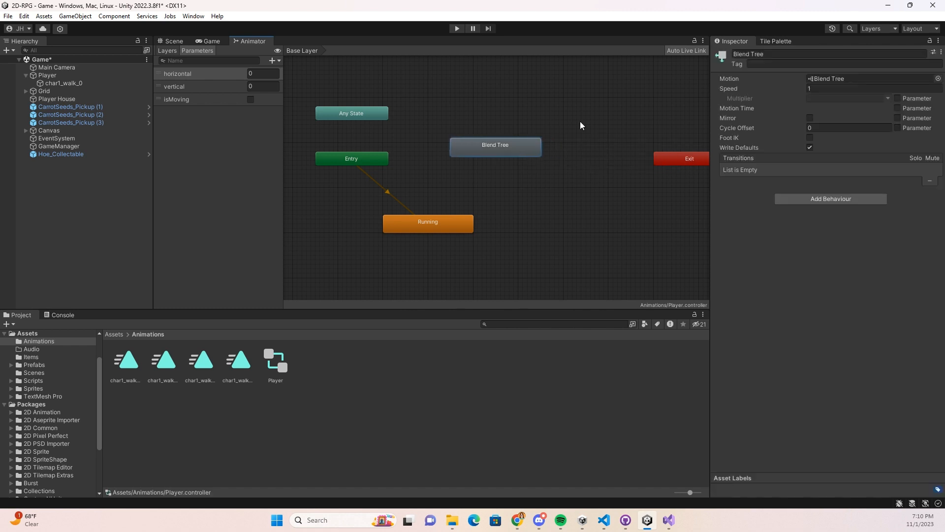
{"action": "left_click", "coordinate": [758, 55]}
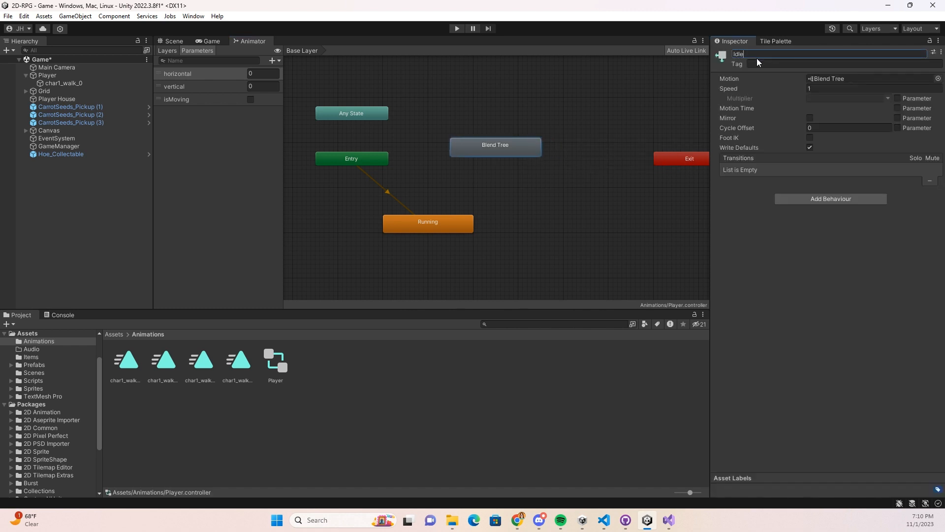
{"action": "type", "text": "Idle"}
{"action": "key", "text": "Return"}
Open the Idle blend tree and set its blend type to 2D Simple Directional with parameters horizontal and vertical
{"action": "double_click", "coordinate": [506, 152]}
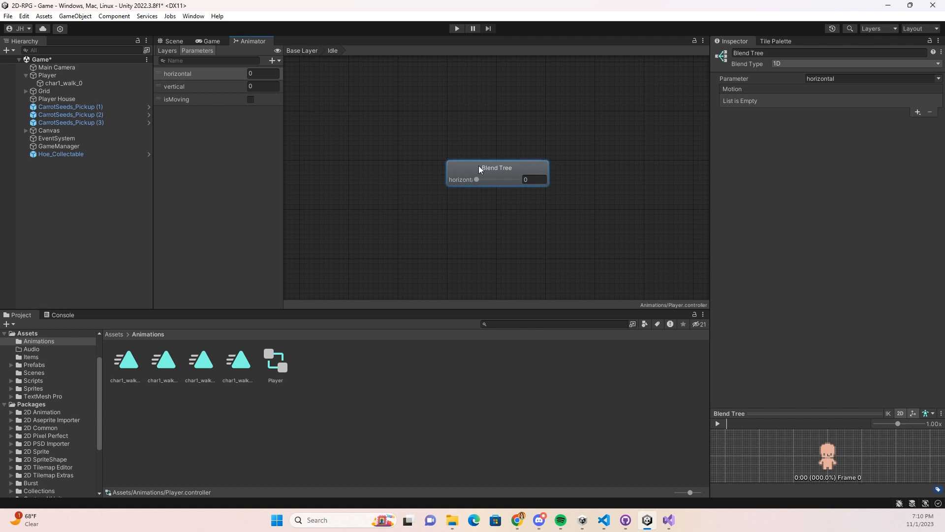
{"action": "left_click", "coordinate": [801, 64]}
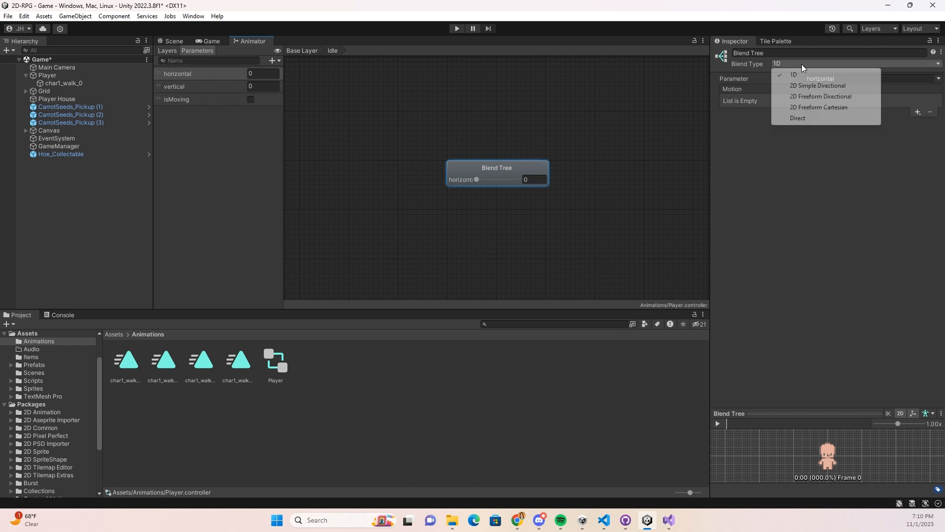
{"action": "left_click", "coordinate": [836, 86]}
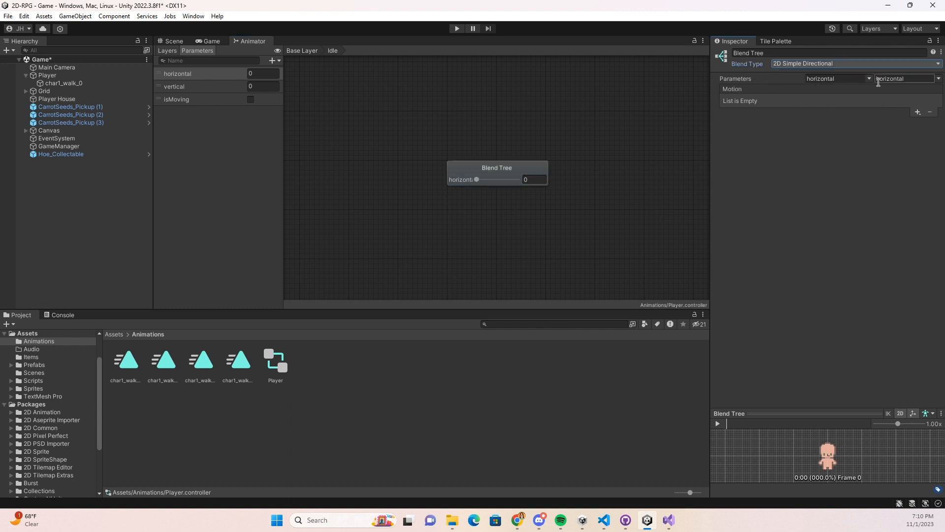
{"action": "left_click", "coordinate": [938, 78]}
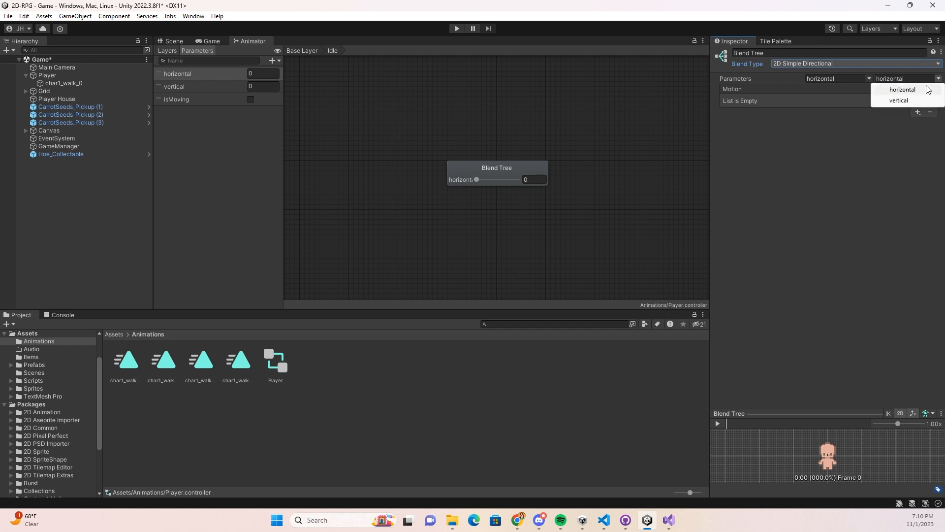
{"action": "left_click", "coordinate": [906, 100]}
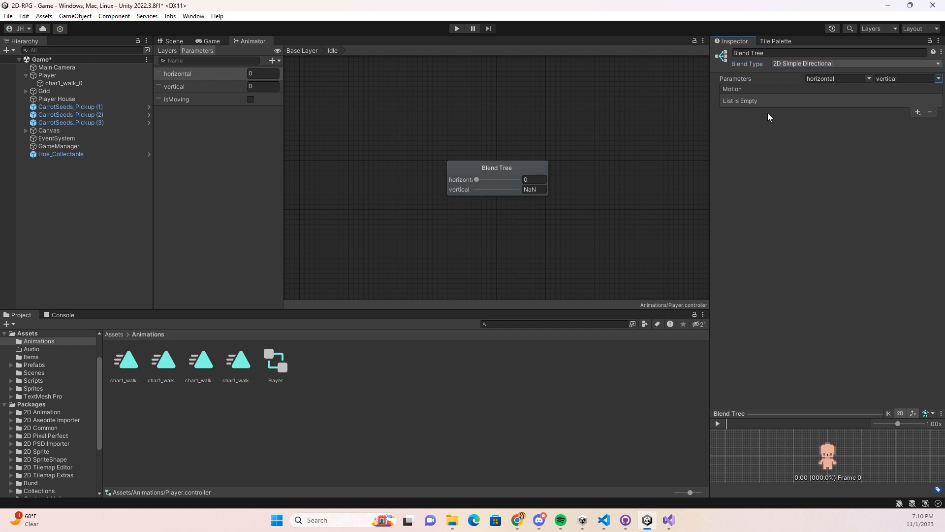
Add four empty motion fields to the Idle blend tree and save the scene
{"action": "left_click", "coordinate": [918, 113]}
{"action": "left_click", "coordinate": [916, 122]}
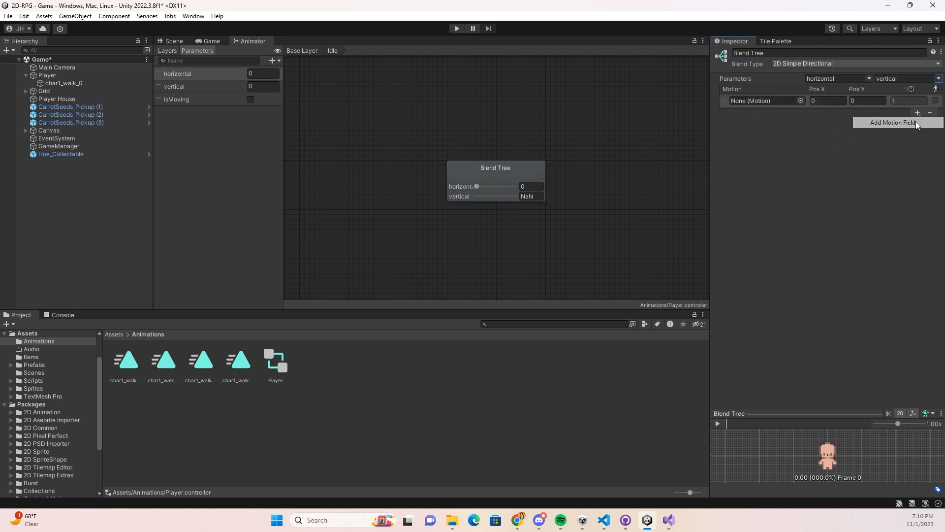
{"action": "left_click", "coordinate": [918, 113]}
{"action": "left_click", "coordinate": [893, 124]}
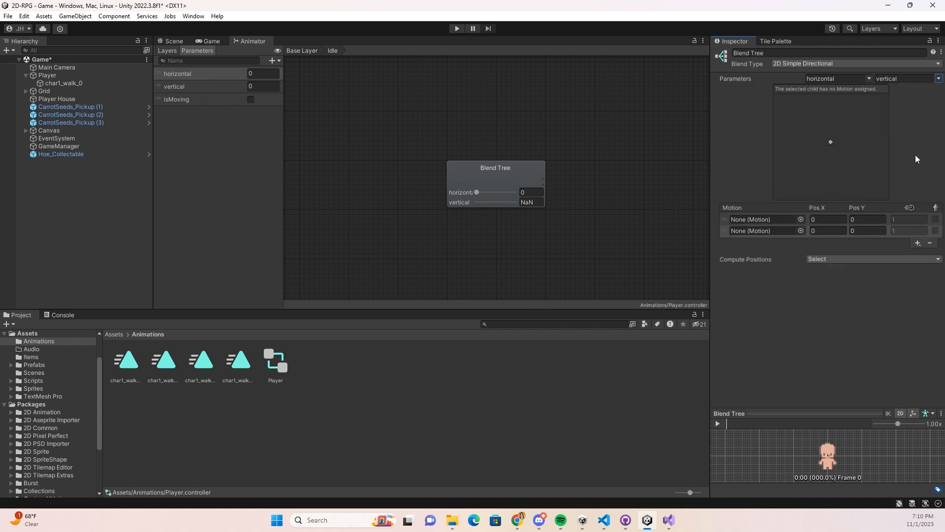
{"action": "left_click", "coordinate": [918, 244]}
{"action": "left_click", "coordinate": [893, 255]}
{"action": "left_click", "coordinate": [919, 255]}
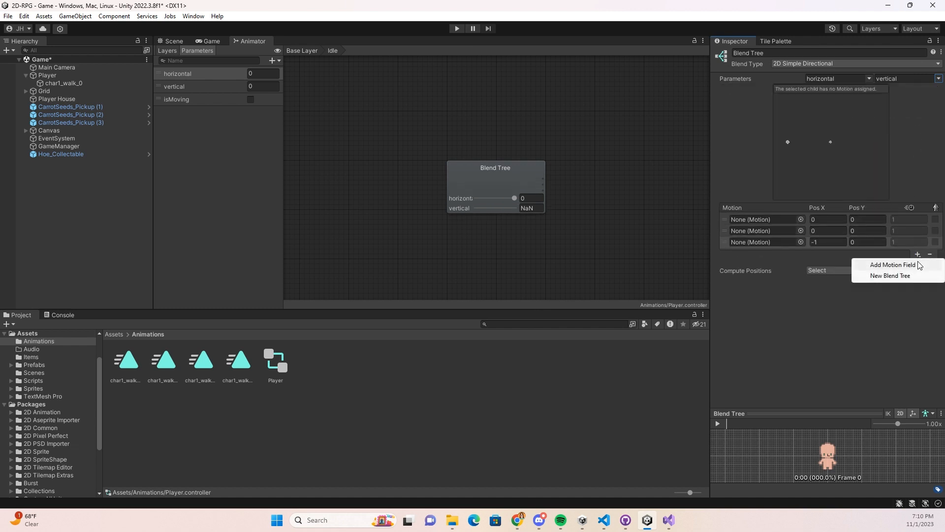
{"action": "left_click", "coordinate": [918, 264]}
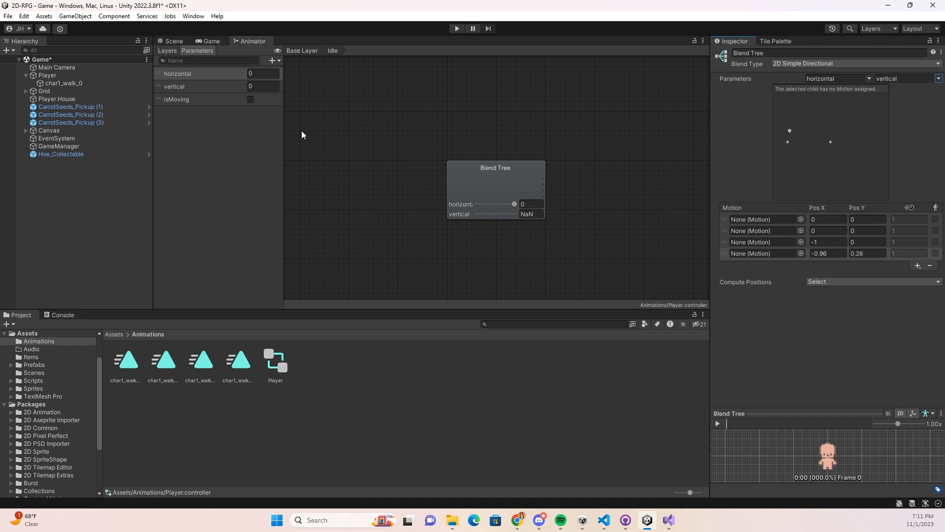
{"action": "key", "text": "ctrl+s"}
Return to the Scene view, open the Animation window and dock it beside the Console
{"action": "left_click", "coordinate": [175, 41]}
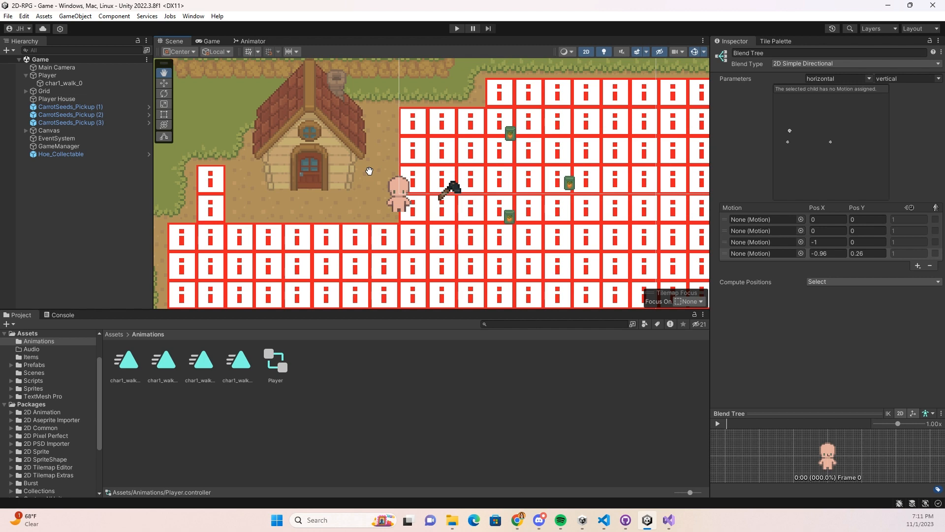
{"action": "left_click", "coordinate": [192, 17]}
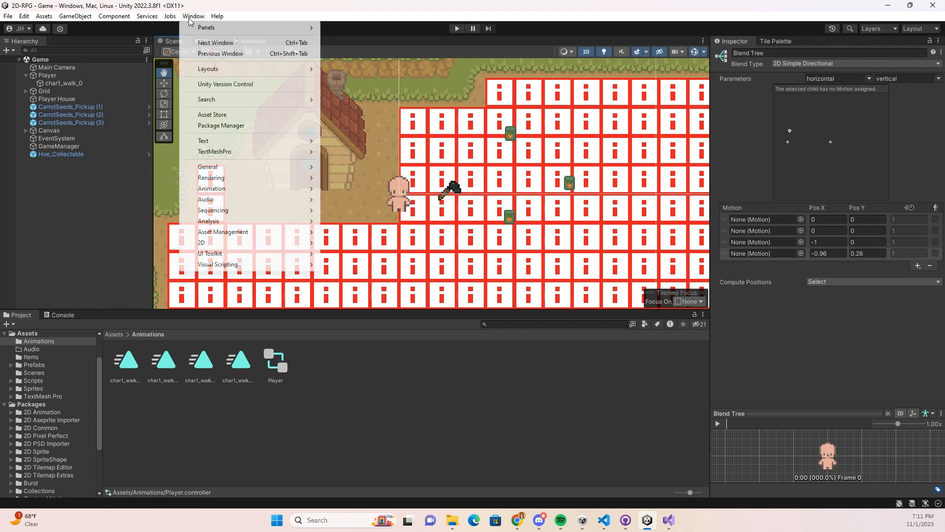
{"action": "mouse_move", "coordinate": [251, 188]}
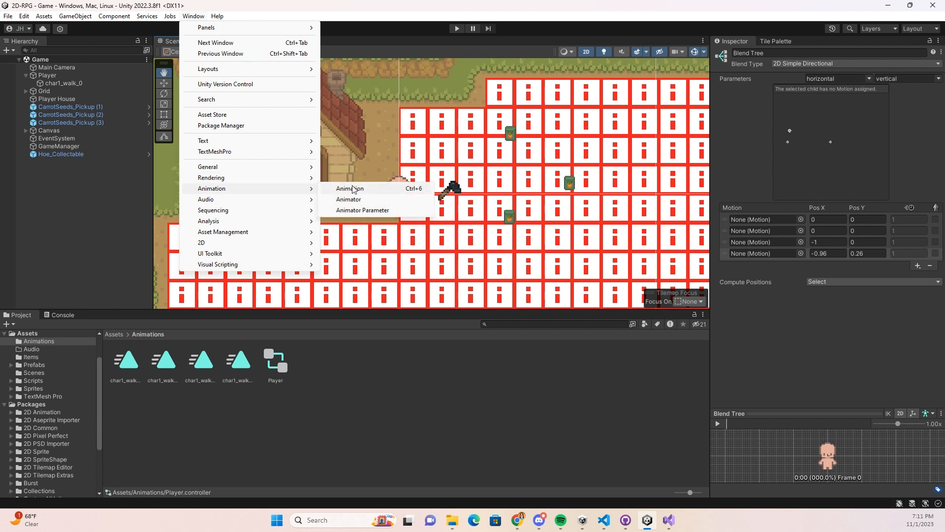
{"action": "left_click", "coordinate": [384, 190]}
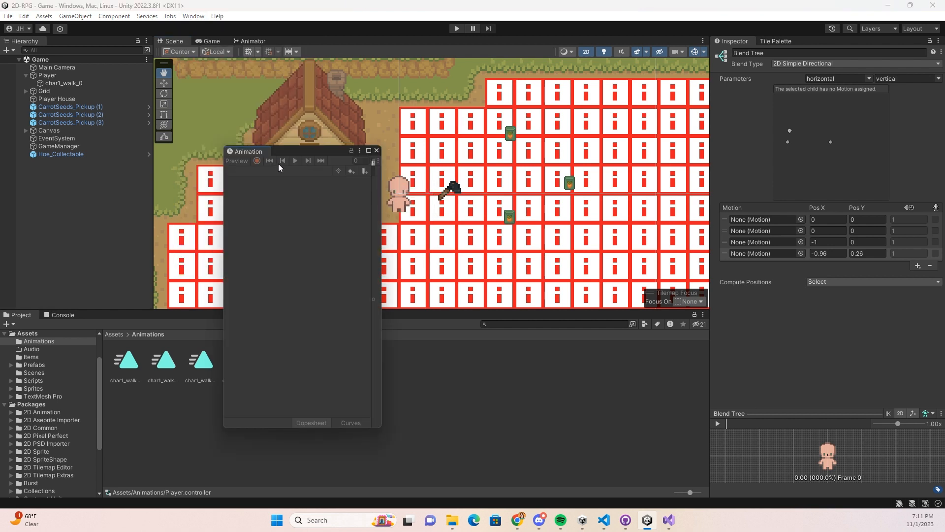
{"action": "left_click_drag", "start_coordinate": [257, 156], "coordinate": [97, 317]}
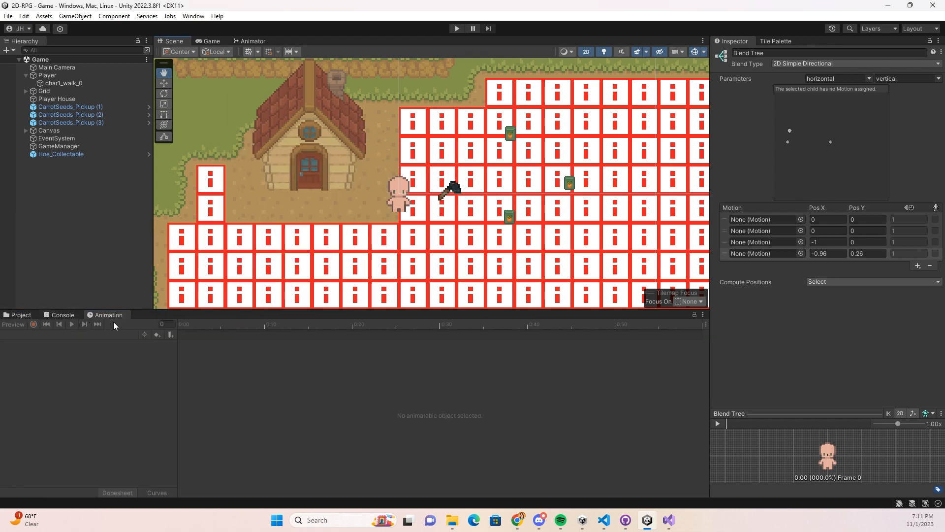
Create a new animation clip named char1_idle_down for the Player's char1_walk_0 object
{"action": "left_click", "coordinate": [82, 83]}
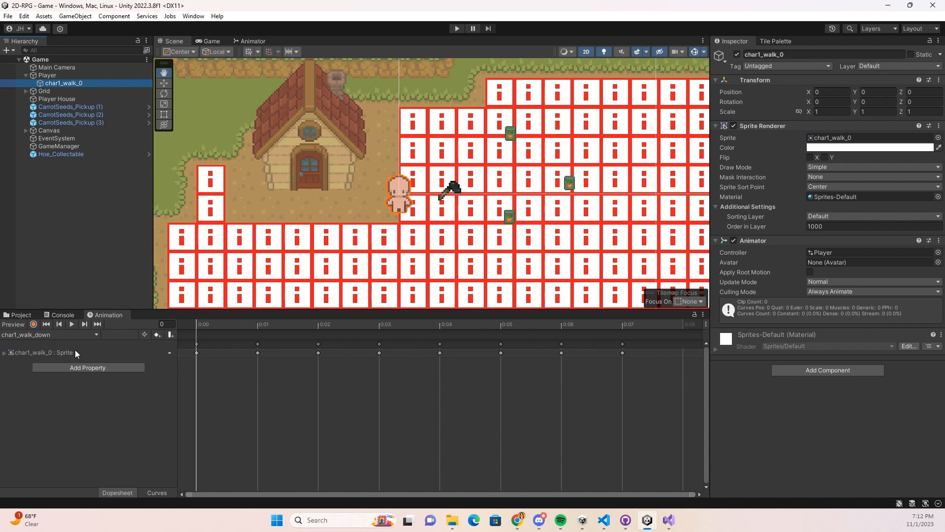
{"action": "left_click", "coordinate": [96, 335]}
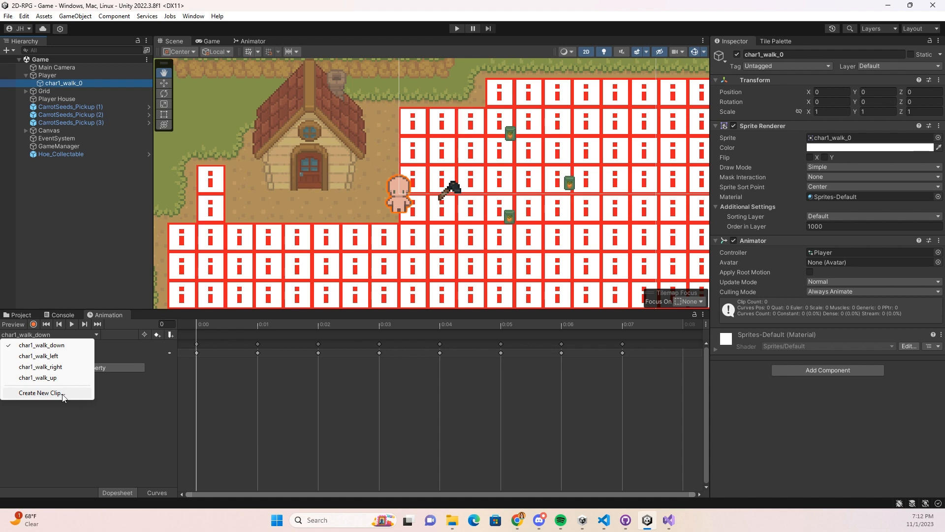
{"action": "left_click", "coordinate": [45, 393]}
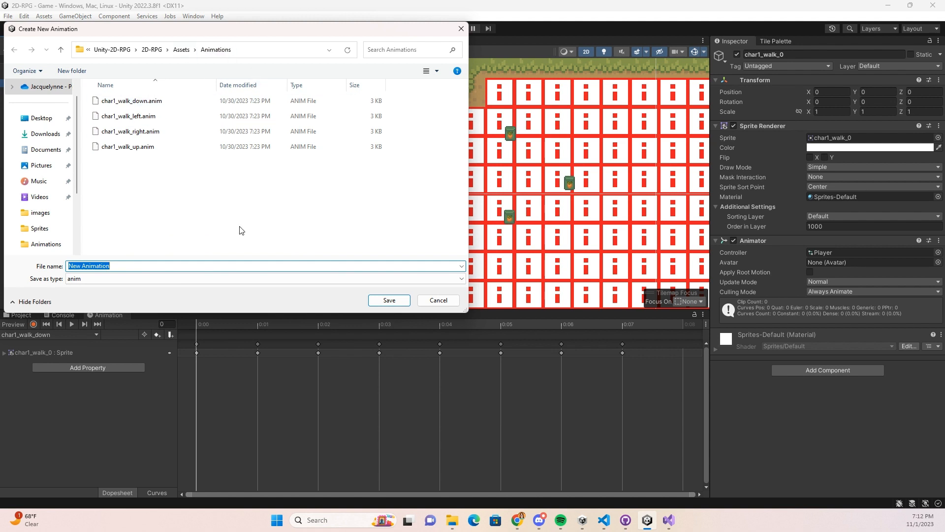
{"action": "type", "text": "char"}
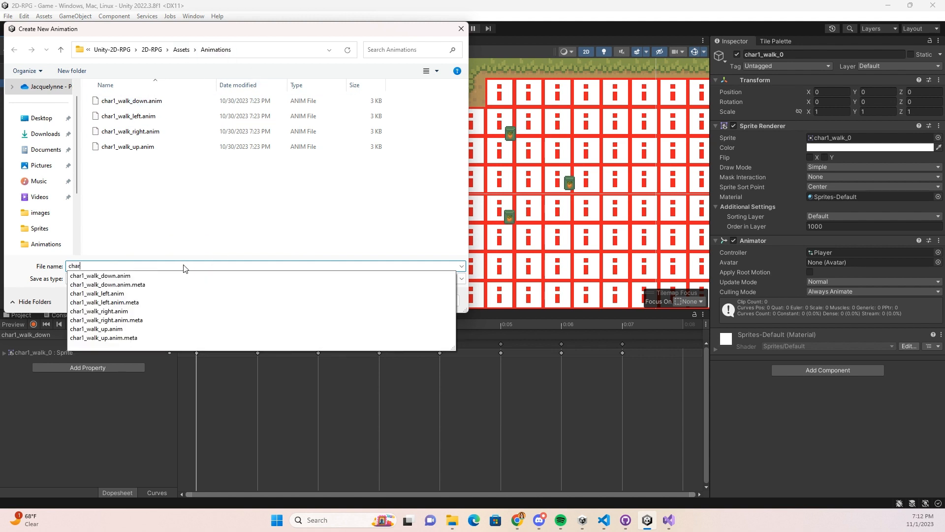
{"action": "type", "text": "1_idle_"}
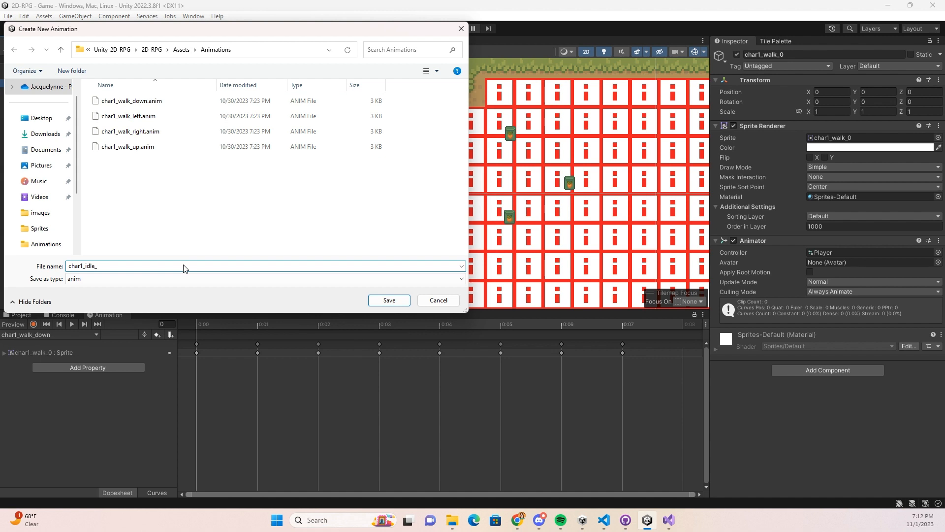
{"action": "type", "text": "down"}
{"action": "key", "text": "Return"}
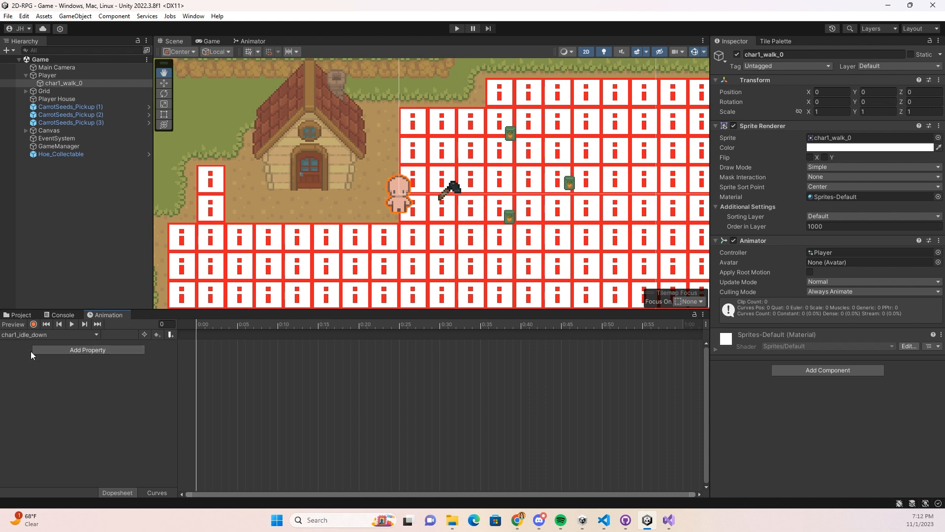
Add the Sprite Renderer's Sprite property to the char1_idle_down clip and preview its playback
{"action": "left_click", "coordinate": [80, 352]}
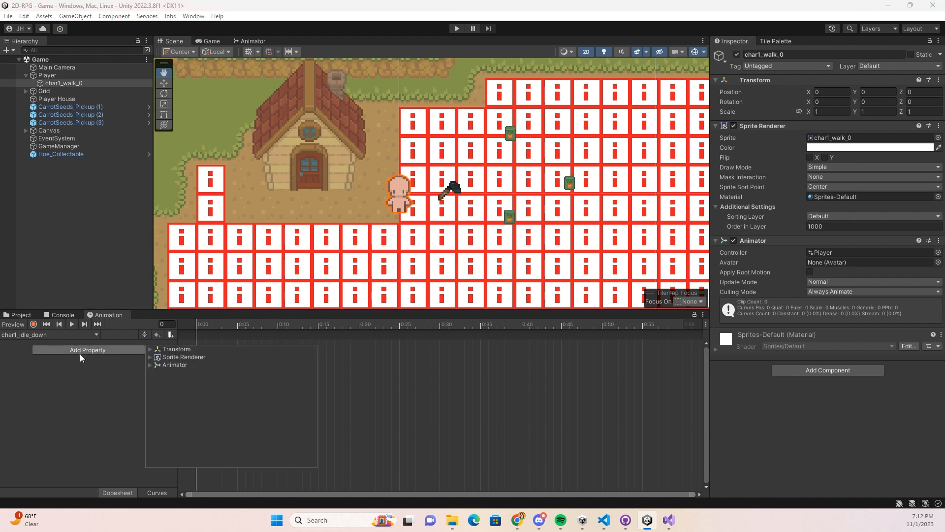
{"action": "left_click", "coordinate": [150, 357]}
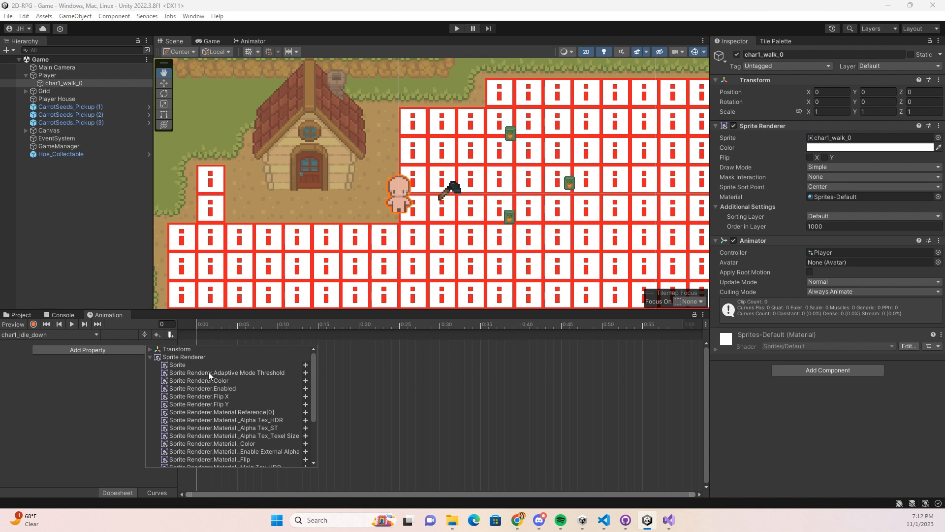
{"action": "left_click", "coordinate": [306, 365]}
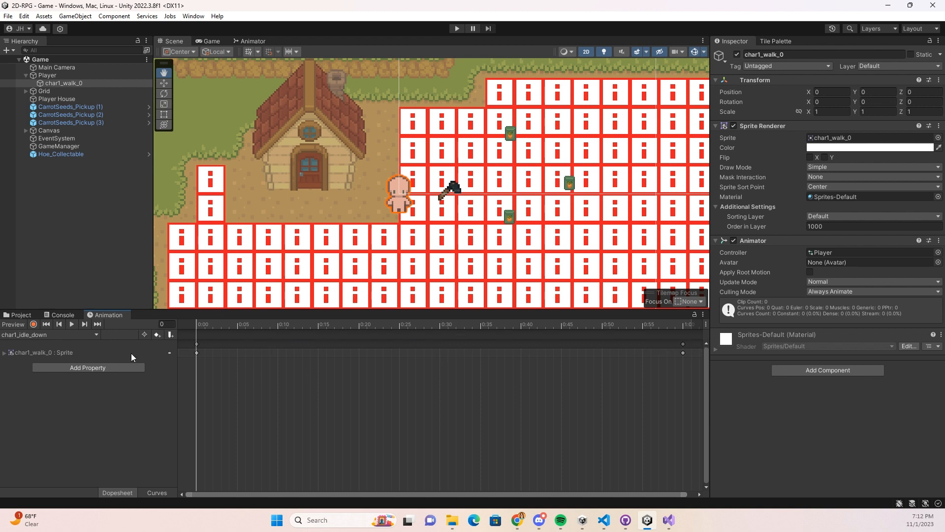
{"action": "left_click", "coordinate": [71, 327]}
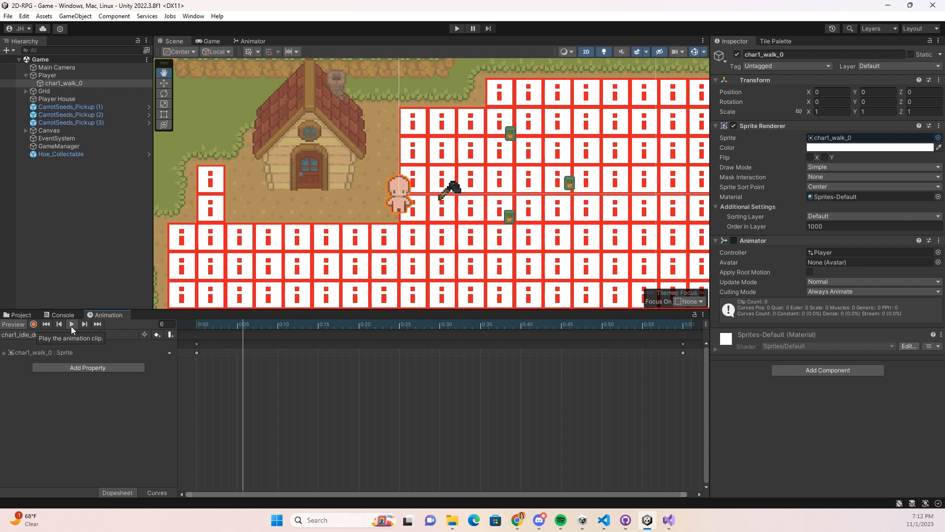
{"action": "left_click", "coordinate": [71, 326]}
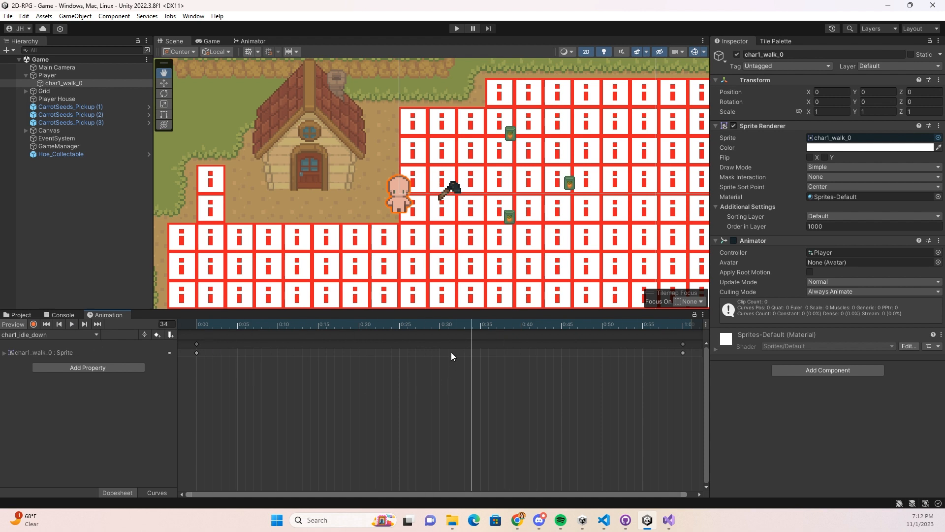
Create another animation clip named char1_idle_up in the Animations folder
{"action": "left_click", "coordinate": [61, 335]}
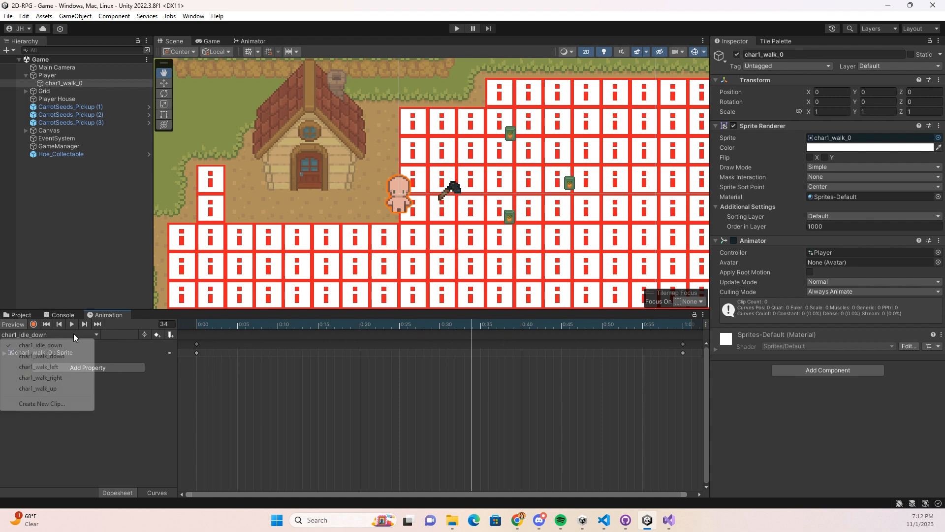
{"action": "left_click", "coordinate": [64, 404]}
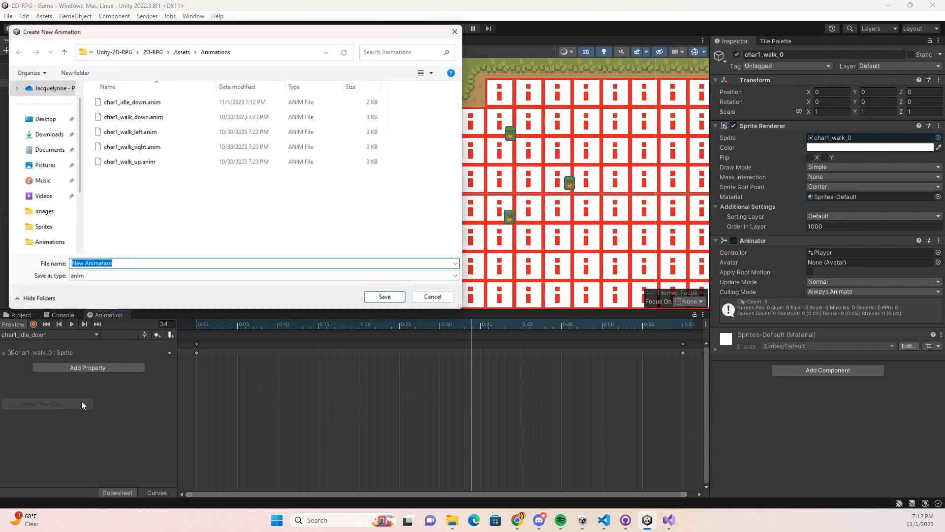
{"action": "type", "text": "char"}
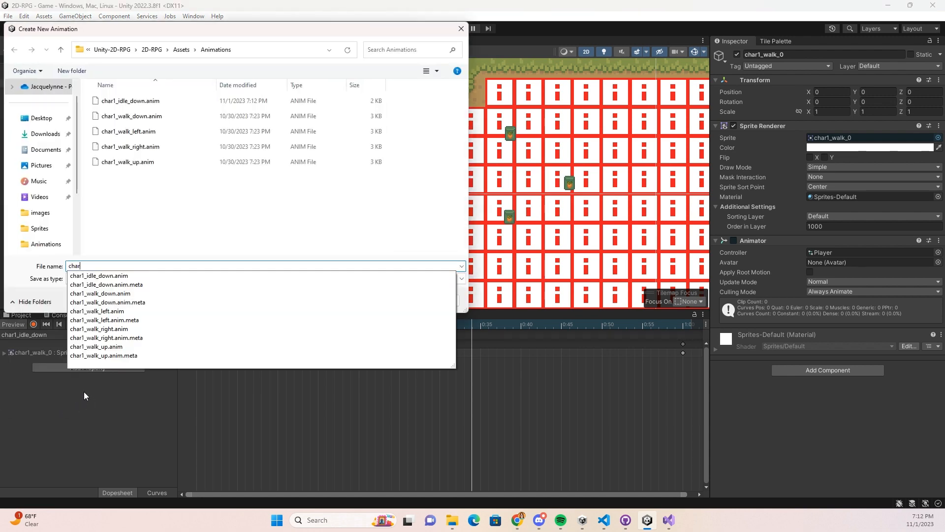
{"action": "type", "text": "1_idle"}
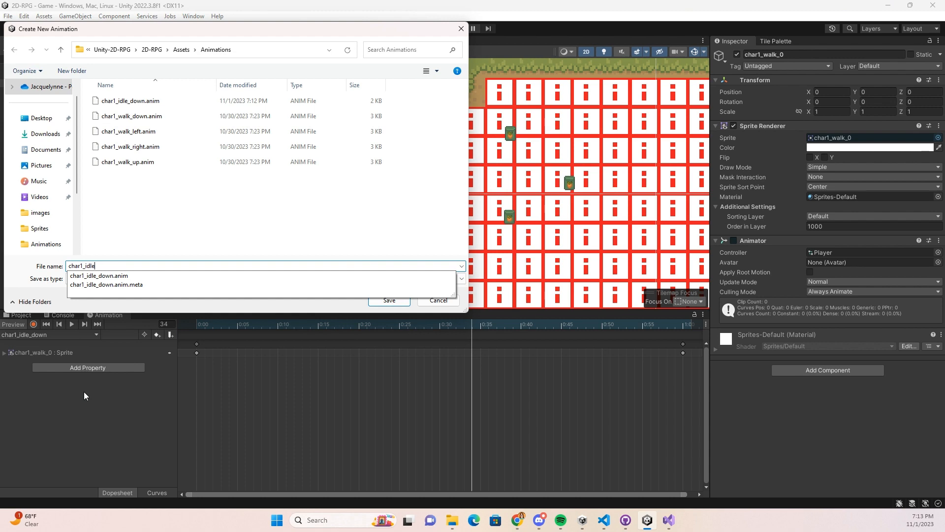
{"action": "type", "text": "_up"}
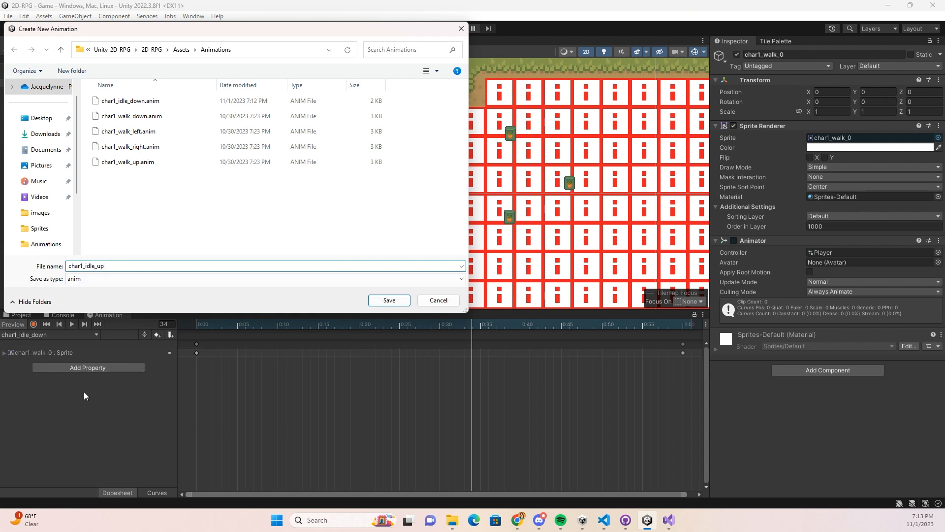
{"action": "key", "text": "Return"}
Add the Sprite Renderer's Sprite property to the char1_idle_up clip
{"action": "left_click", "coordinate": [58, 350]}
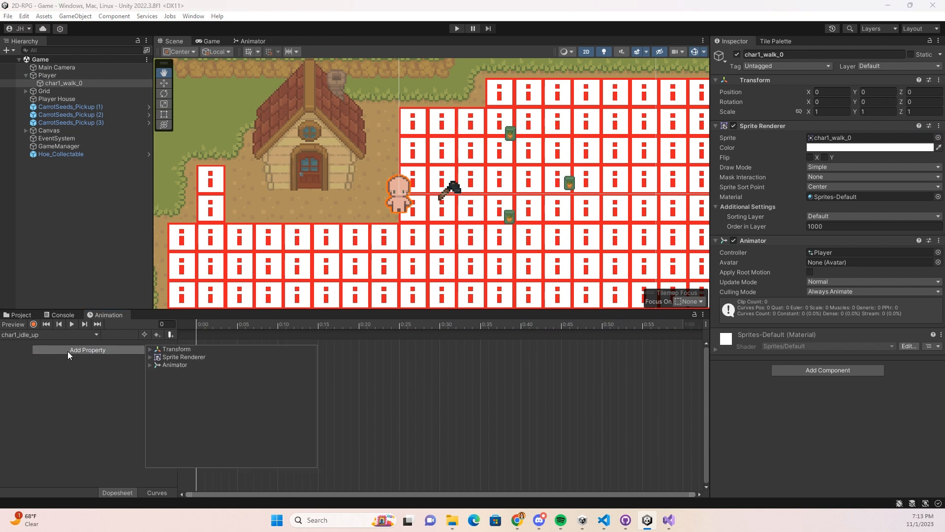
{"action": "left_click", "coordinate": [150, 357]}
{"action": "left_click", "coordinate": [312, 365]}
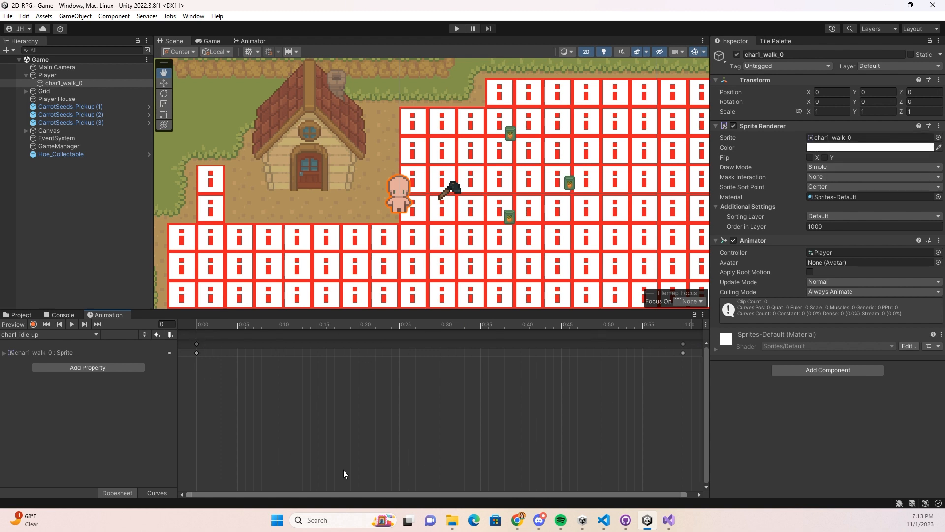
Record the back-facing sprite char1_walk_8 at frame 0 of char1_idle_up, stop recording and preview the clip
{"action": "left_click", "coordinate": [33, 324]}
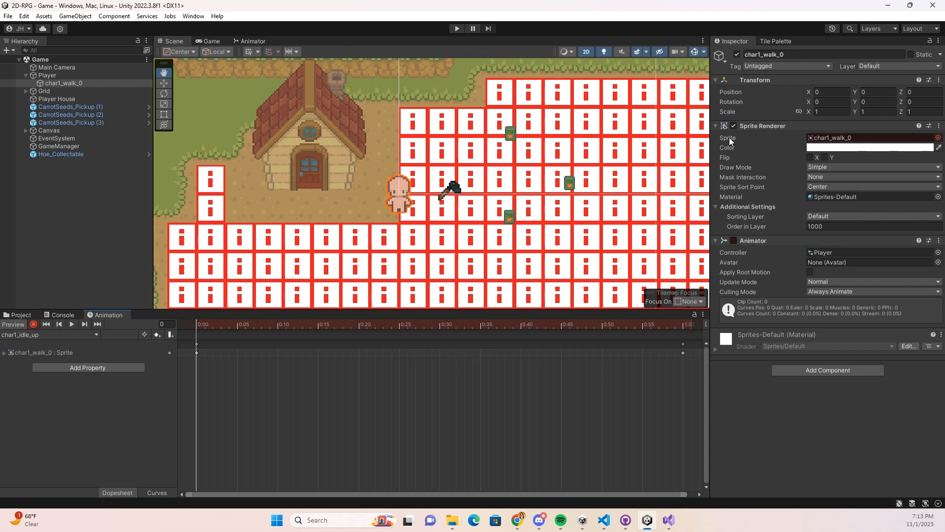
{"action": "left_click", "coordinate": [938, 138]}
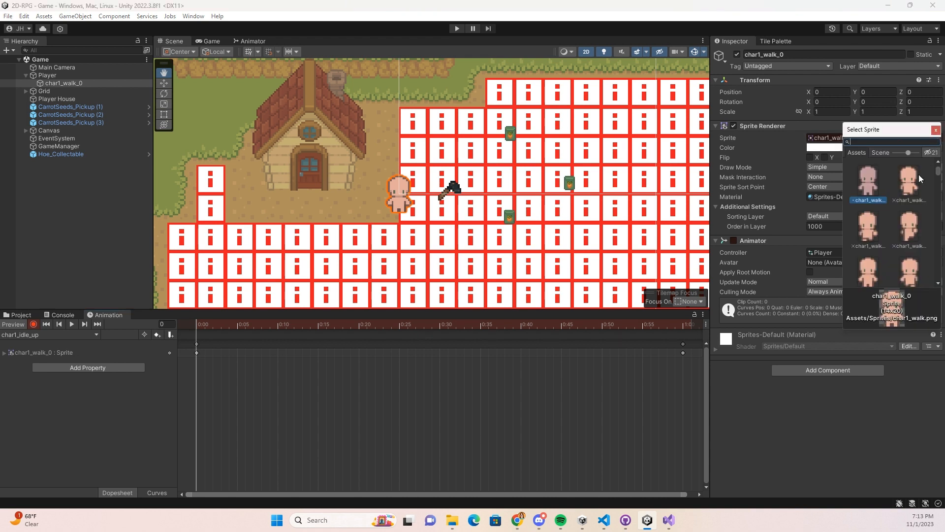
{"action": "scroll", "coordinate": [892, 195], "scroll_direction": "down", "scroll_amount": 2}
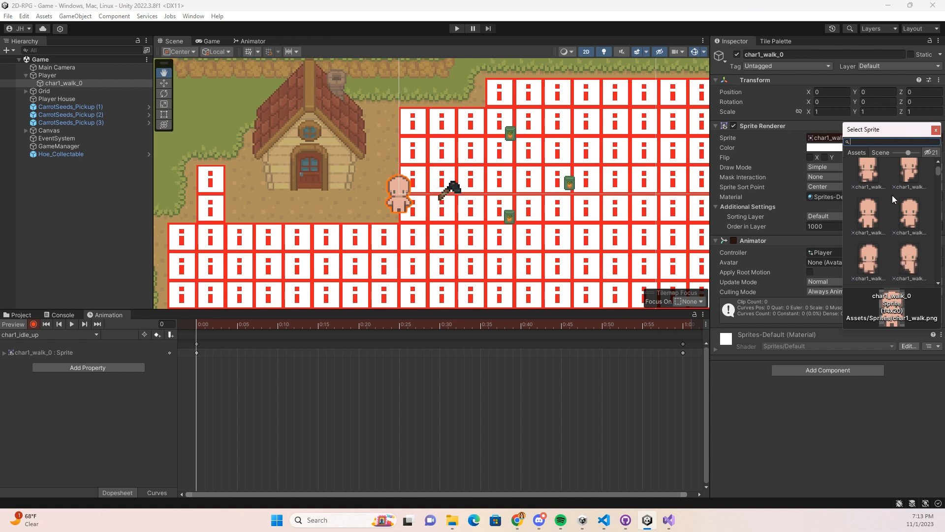
{"action": "double_click", "coordinate": [869, 219]}
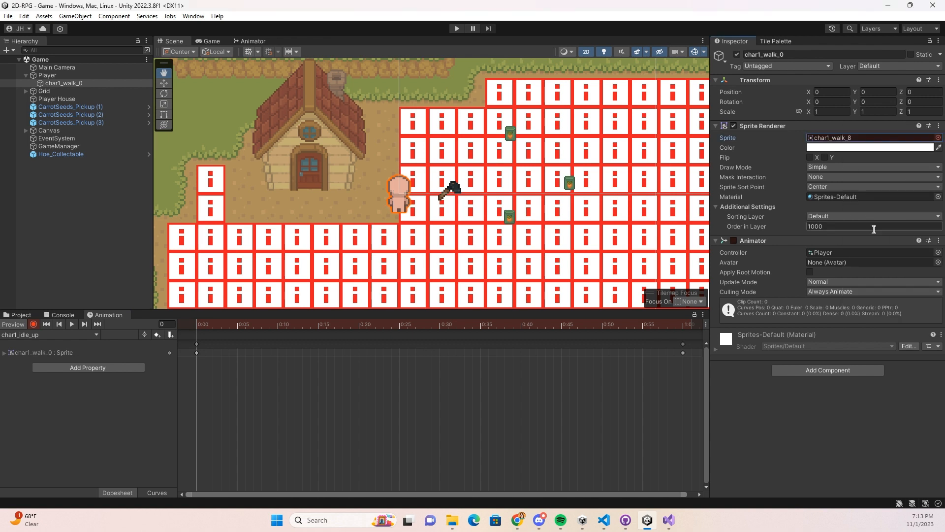
{"action": "left_click", "coordinate": [36, 325]}
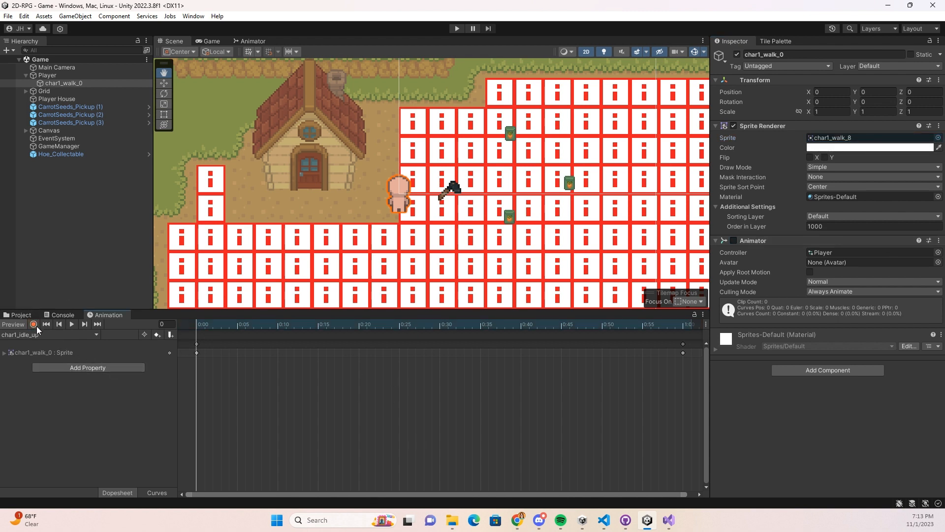
{"action": "left_click", "coordinate": [72, 324]}
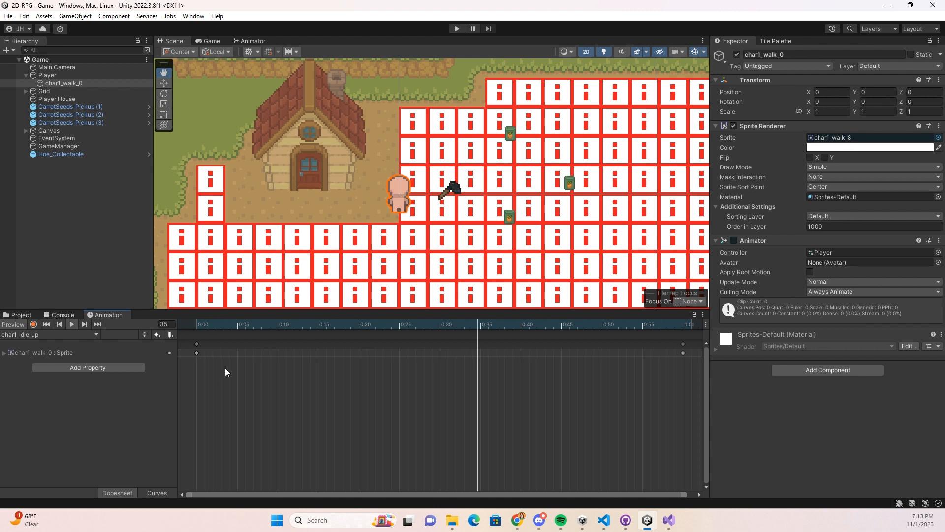
{"action": "left_click", "coordinate": [72, 324]}
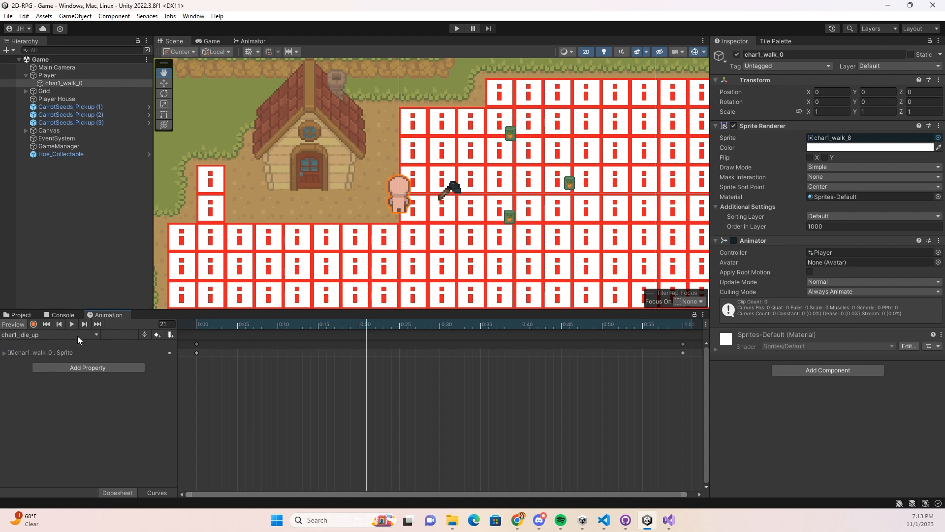
Create another animation clip named char1_idle_right in the Animations folder
{"action": "left_click", "coordinate": [77, 334]}
{"action": "left_click", "coordinate": [63, 418]}
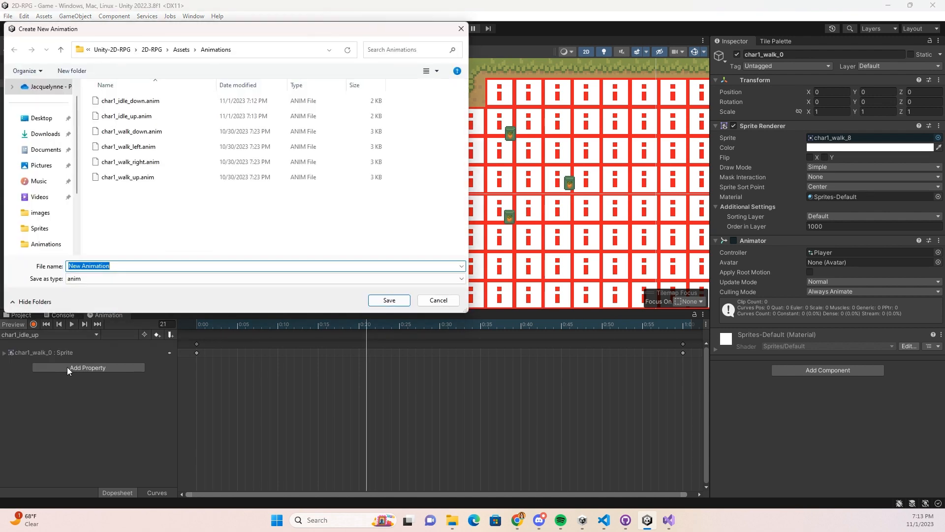
{"action": "type", "text": "char1"}
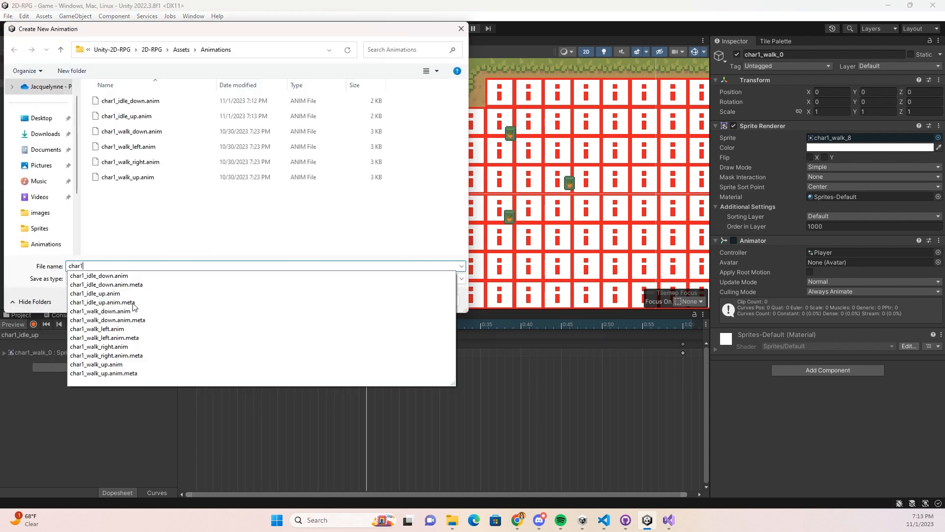
{"action": "type", "text": "_idle_"}
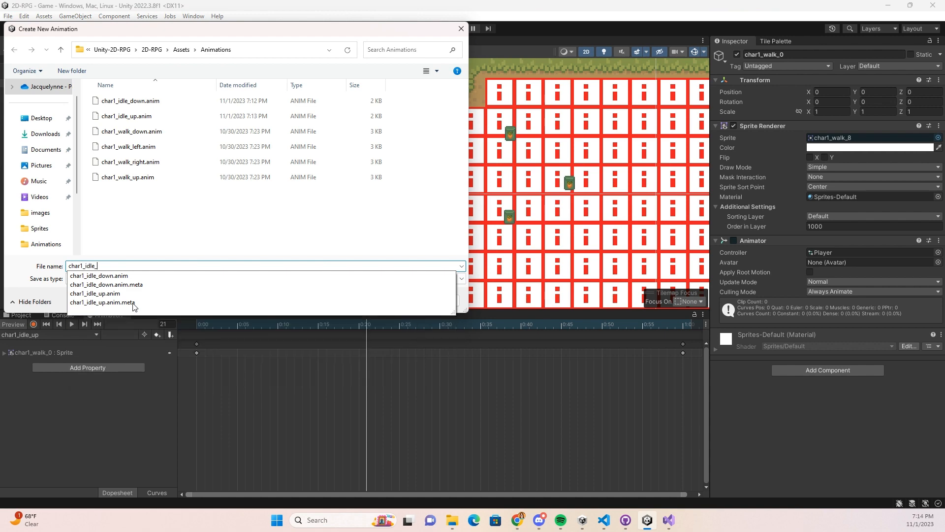
{"action": "type", "text": "right"}
{"action": "key", "text": "Return"}
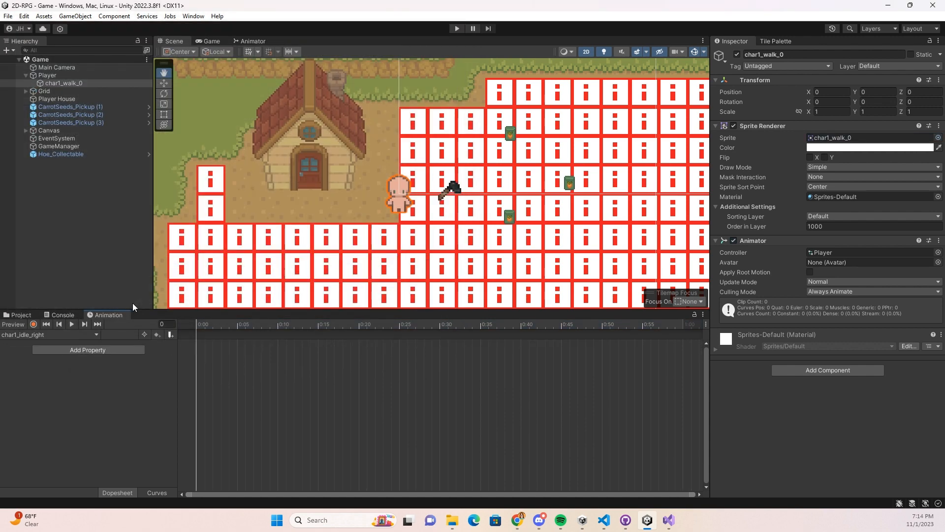
Add the Sprite Renderer's Sprite property to the char1_idle_right clip
{"action": "left_click", "coordinate": [69, 350]}
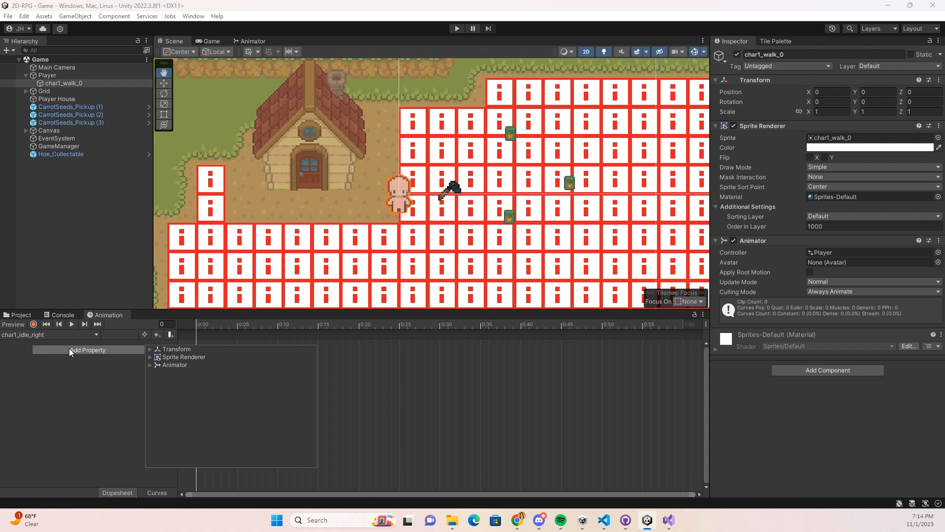
{"action": "left_click", "coordinate": [150, 358]}
{"action": "left_click", "coordinate": [305, 364]}
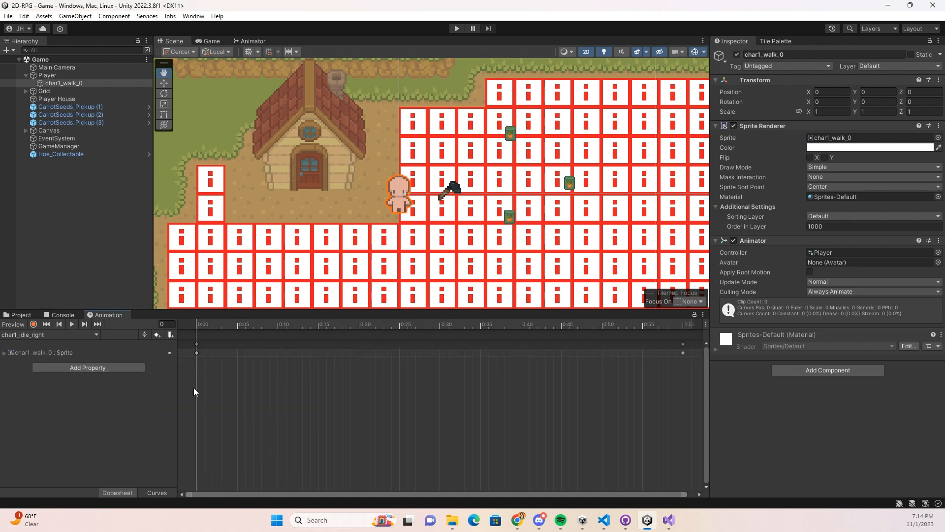
Record the right-facing sprite char1_walk_16 at frame 0 of char1_idle_right, stop recording and preview the clip
{"action": "left_click", "coordinate": [34, 324]}
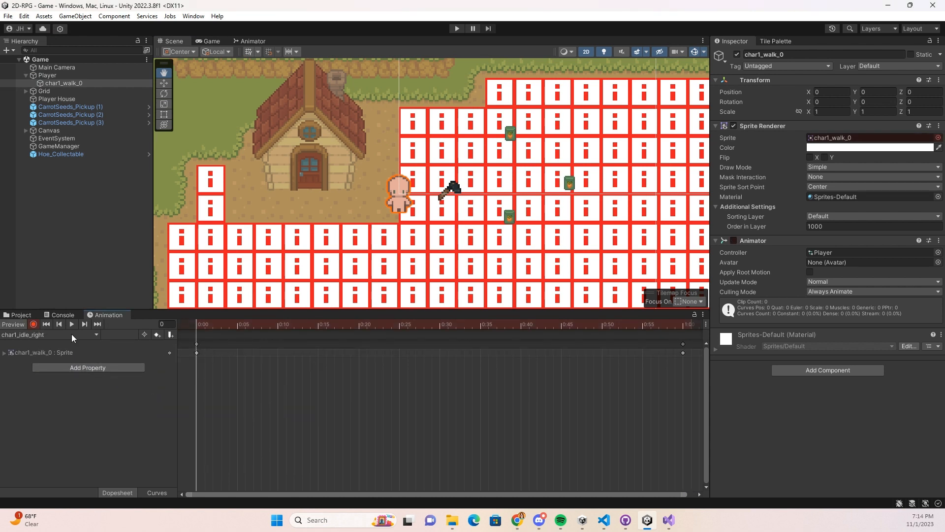
{"action": "left_click", "coordinate": [937, 139]}
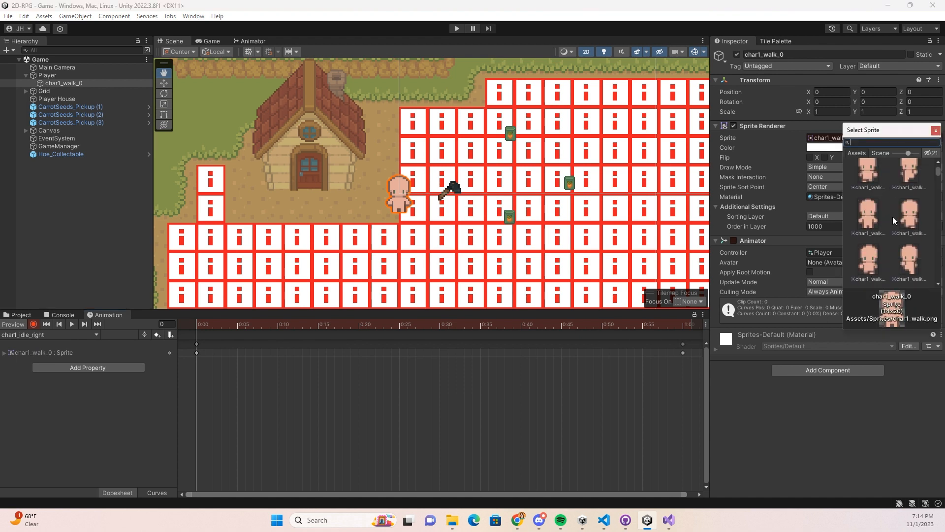
{"action": "scroll", "coordinate": [893, 216], "scroll_direction": "up", "scroll_amount": 2}
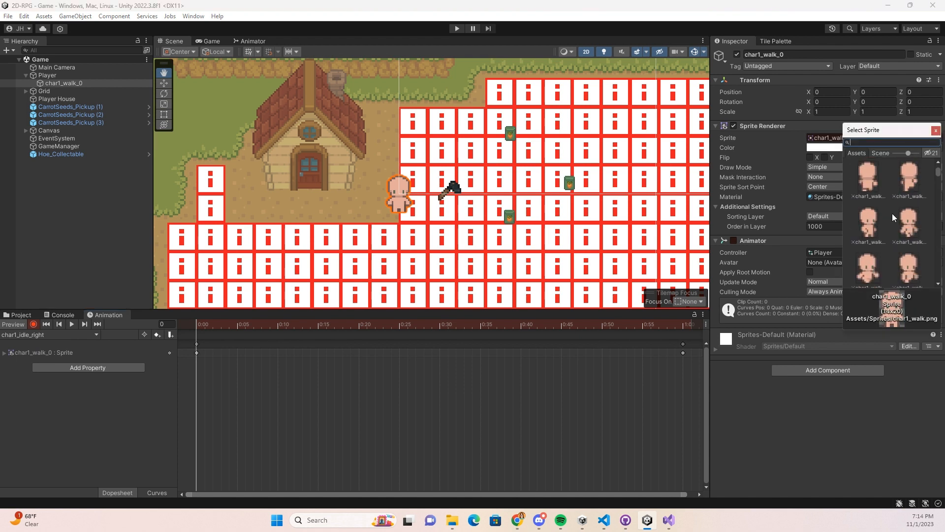
{"action": "left_click", "coordinate": [868, 230]}
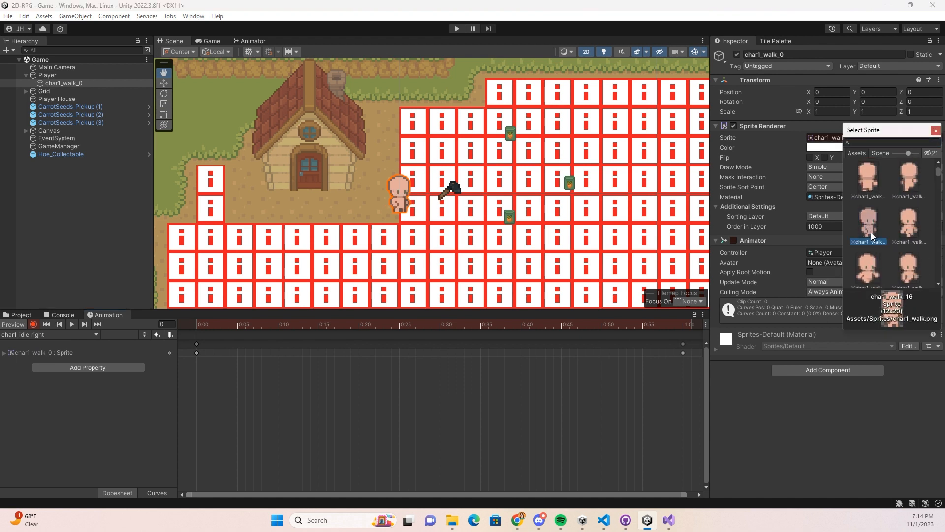
{"action": "double_click", "coordinate": [869, 232]}
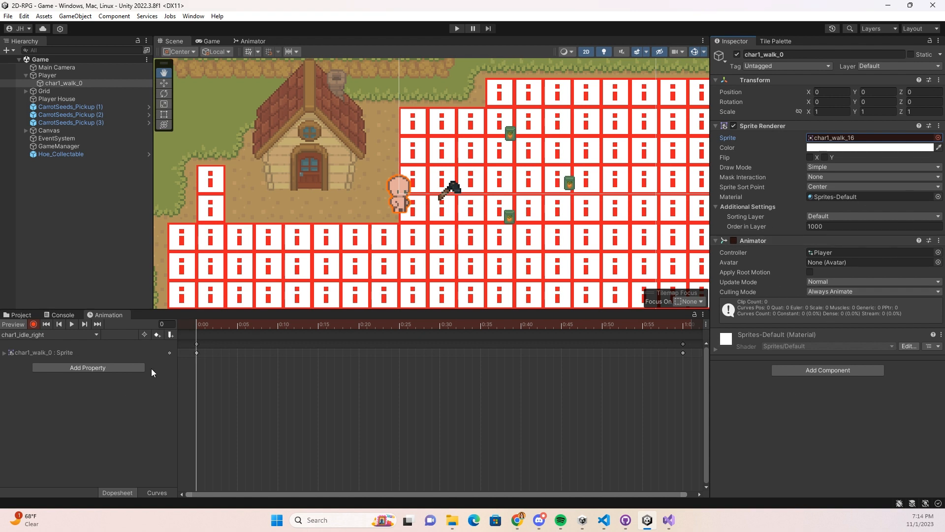
{"action": "left_click", "coordinate": [33, 325]}
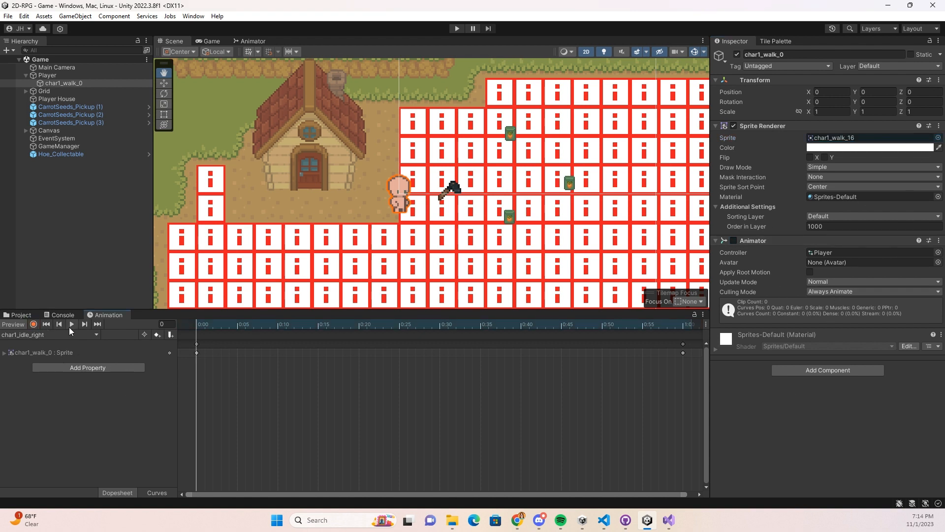
{"action": "left_click", "coordinate": [70, 324]}
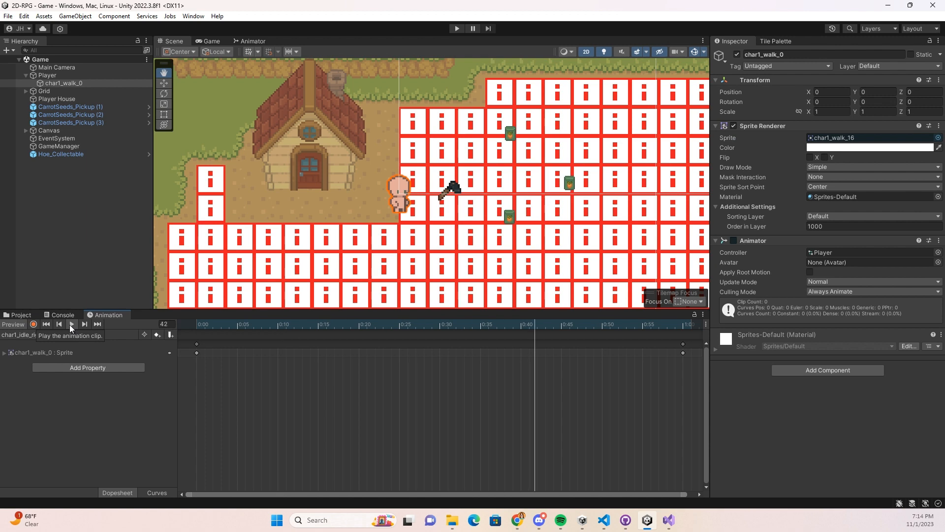
{"action": "left_click", "coordinate": [536, 324]}
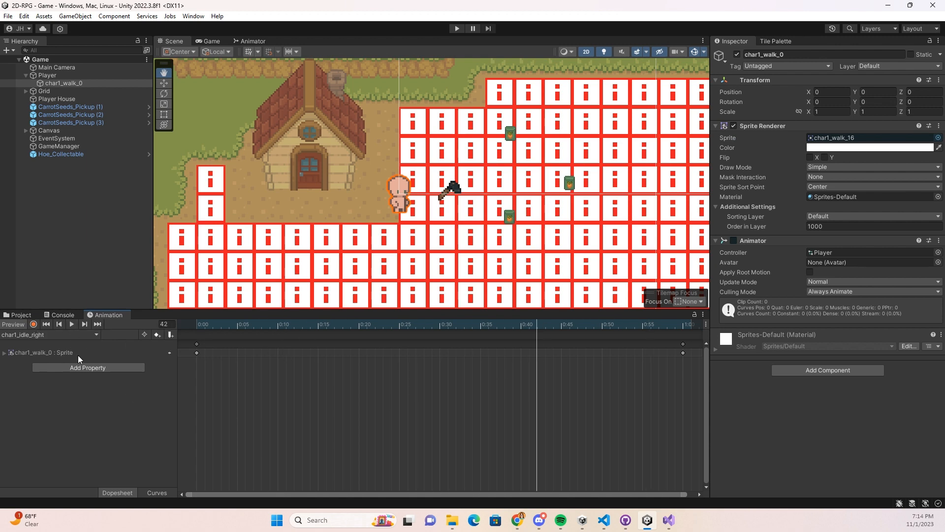
Create another animation clip named char1_idle_left in the Animations folder
{"action": "left_click", "coordinate": [72, 335]}
{"action": "left_click", "coordinate": [74, 426]}
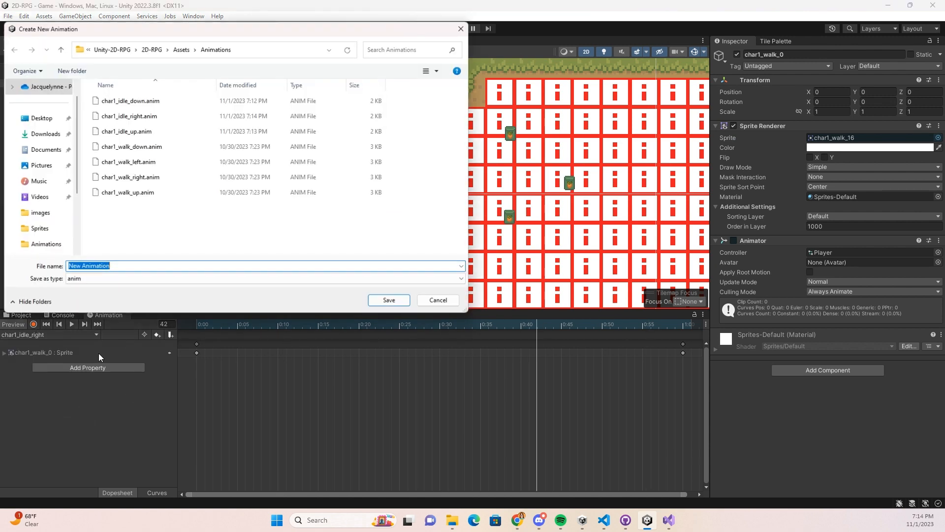
{"action": "type", "text": "char1"}
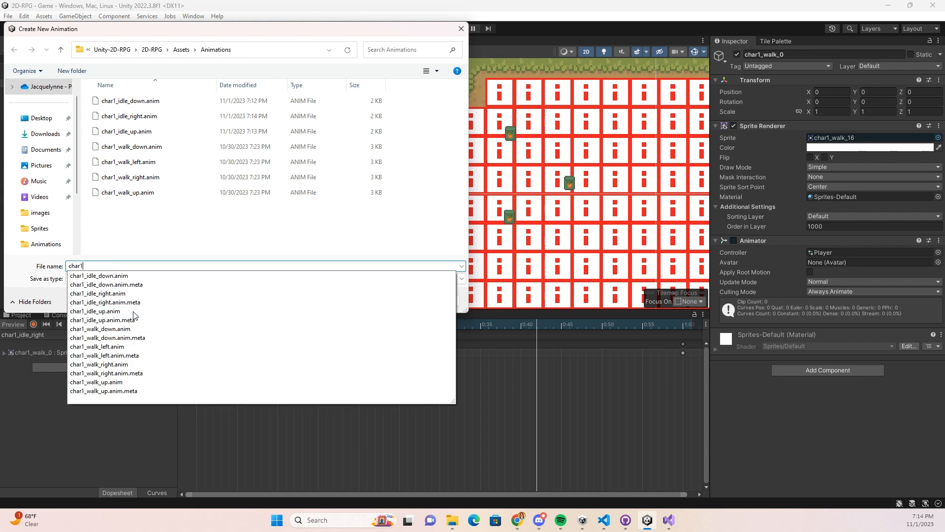
{"action": "type", "text": "_idle_left"}
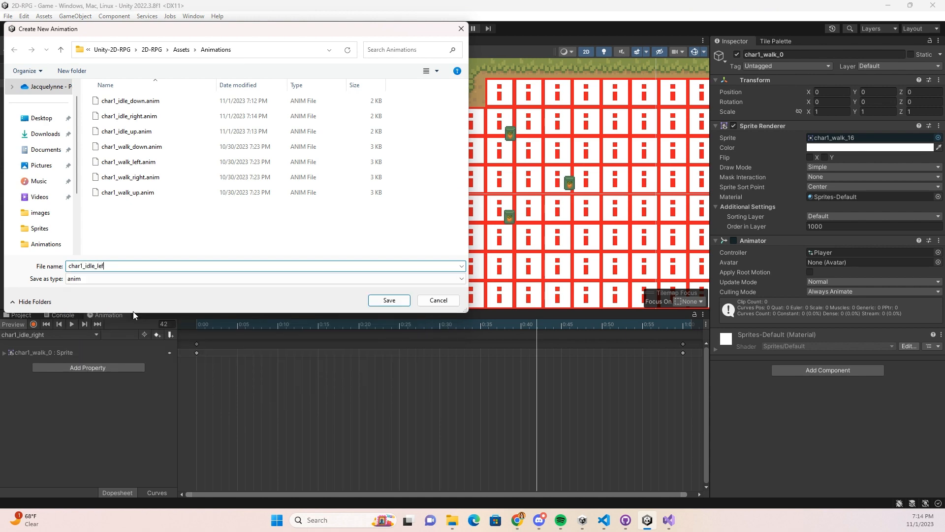
{"action": "key", "text": "Return"}
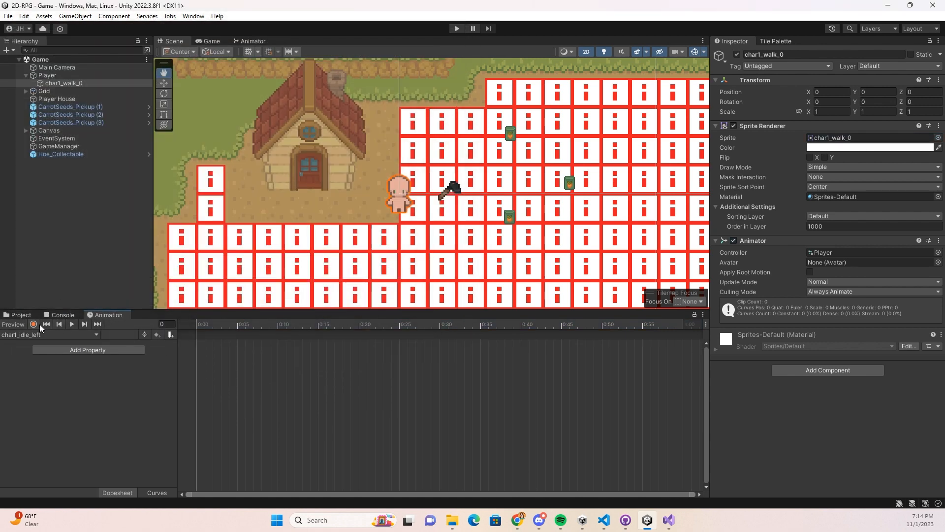
Add the Sprite Renderer's Sprite property to the char1_idle_left clip
{"action": "left_click", "coordinate": [61, 349]}
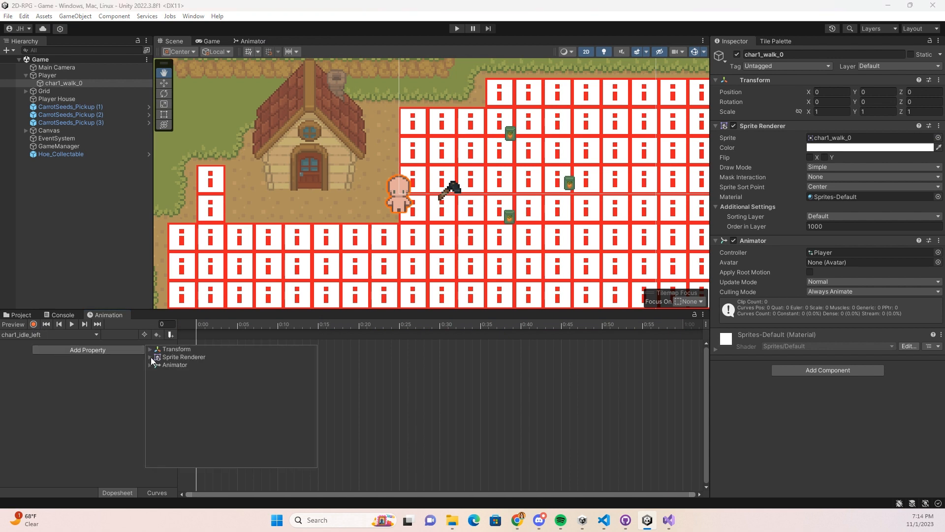
{"action": "left_click", "coordinate": [150, 356]}
{"action": "left_click", "coordinate": [312, 364]}
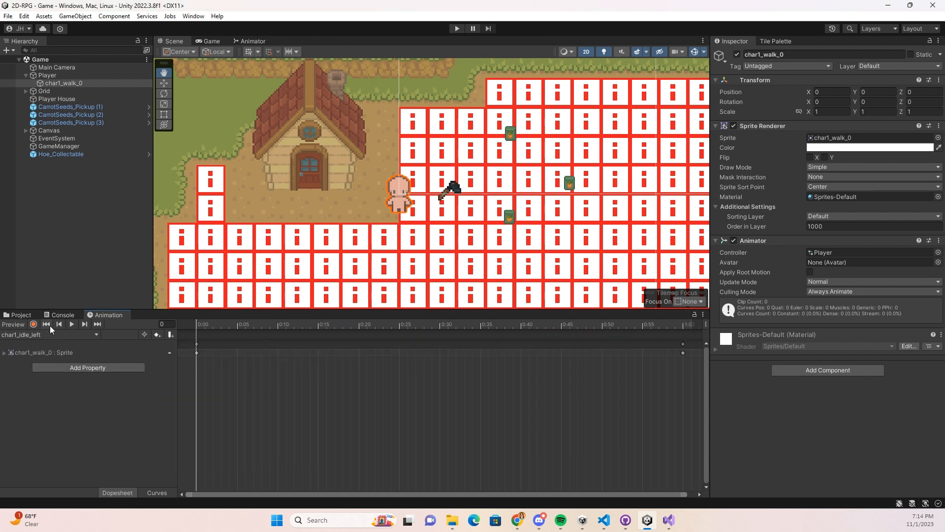
Record the left-facing sprite char1_walk_24 at frame 0 of char1_idle_left, stop recording and preview the clip
{"action": "left_click", "coordinate": [34, 324]}
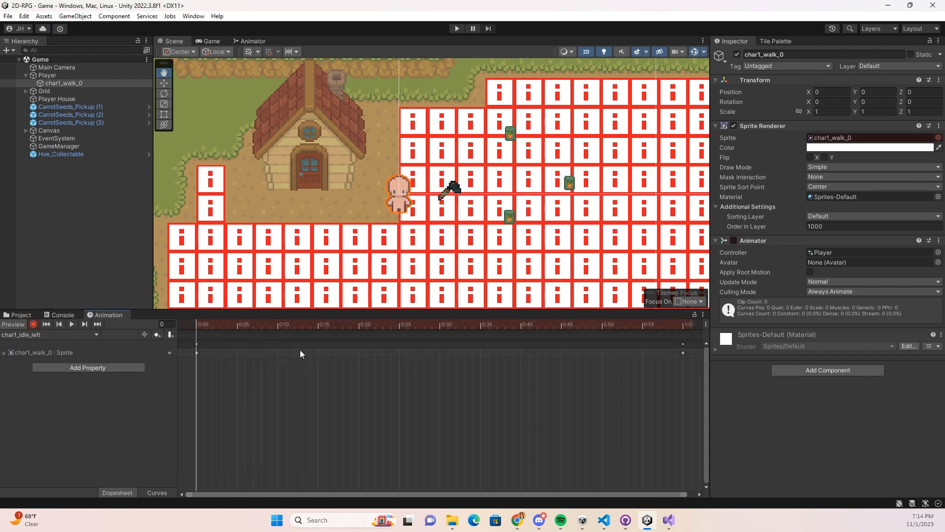
{"action": "left_click", "coordinate": [939, 138]}
{"action": "scroll", "coordinate": [900, 212], "scroll_direction": "down", "scroll_amount": 2}
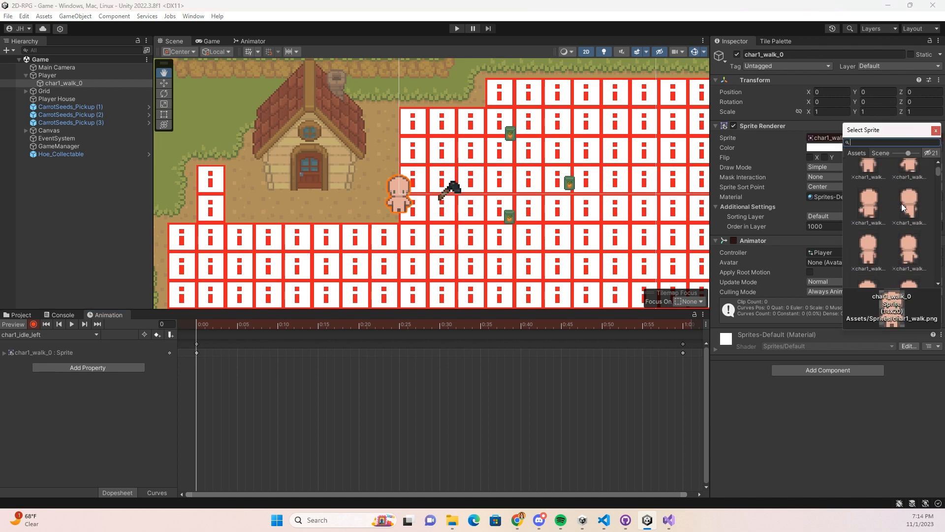
{"action": "scroll", "coordinate": [902, 204], "scroll_direction": "down", "scroll_amount": 2}
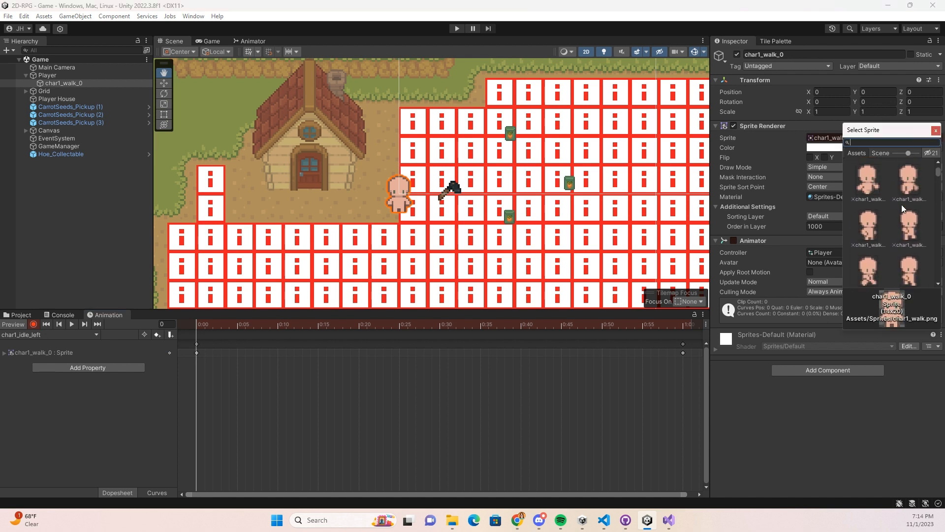
{"action": "scroll", "coordinate": [902, 205], "scroll_direction": "up", "scroll_amount": 1}
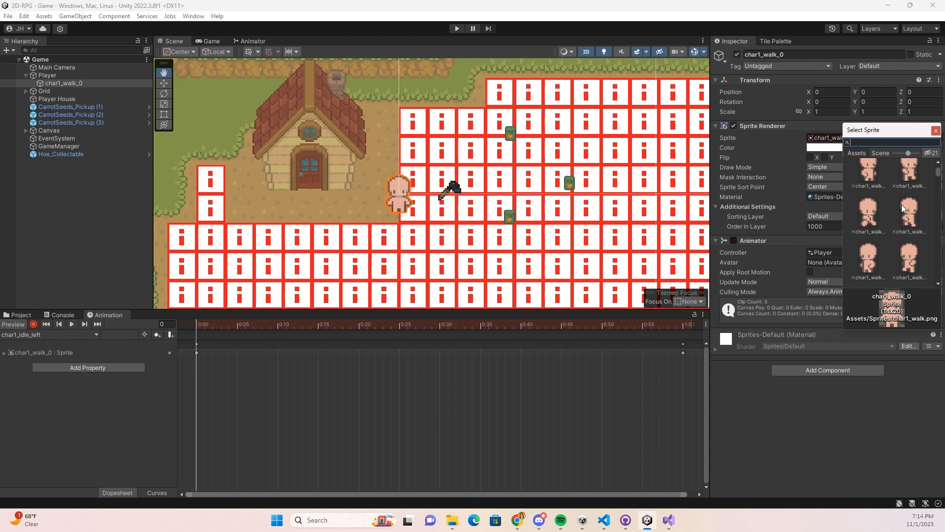
{"action": "double_click", "coordinate": [872, 251]}
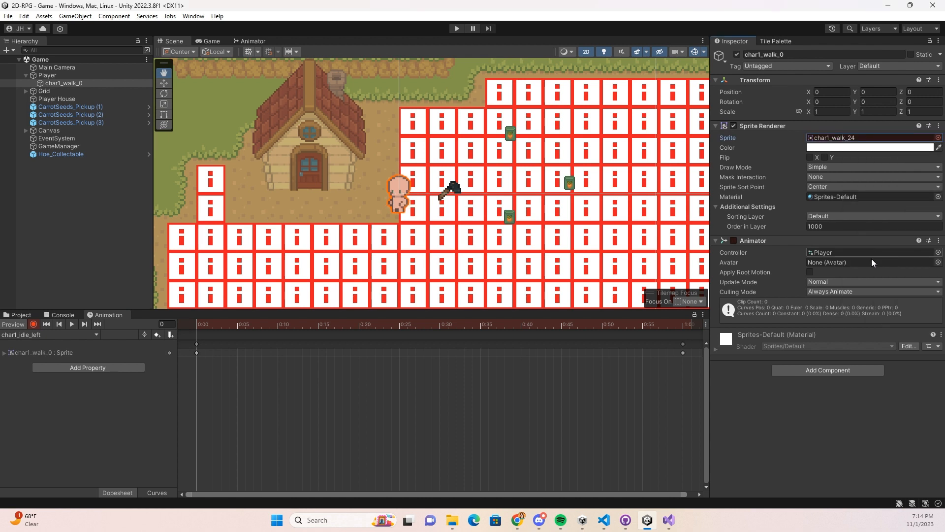
{"action": "left_click", "coordinate": [34, 324]}
{"action": "left_click", "coordinate": [72, 324]}
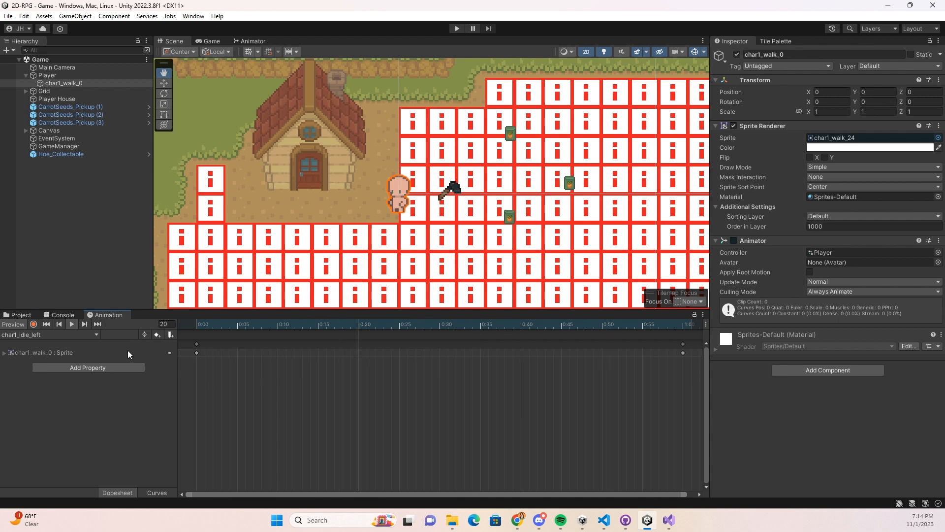
{"action": "left_click", "coordinate": [71, 325]}
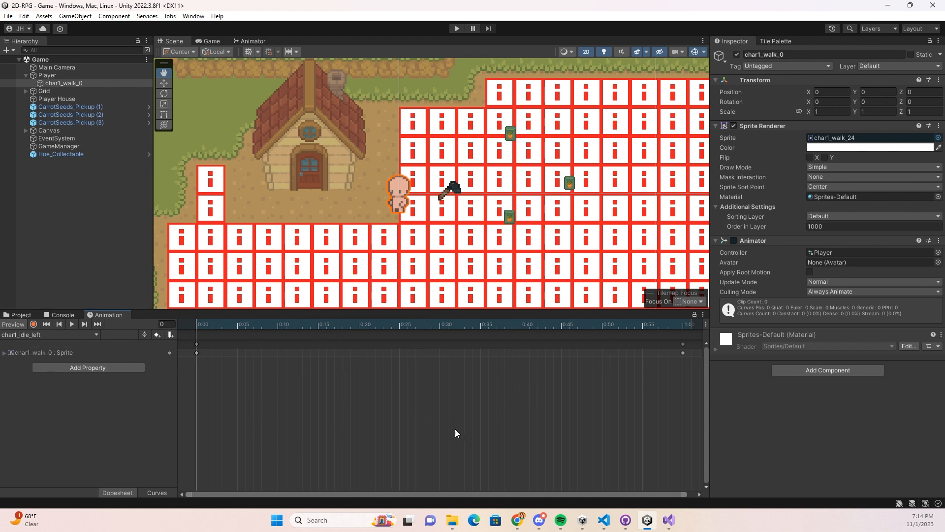
Open the project's Animations folder and select the Blend Tree node of the Idle state in the Animator
{"action": "left_click", "coordinate": [21, 315]}
{"action": "left_click", "coordinate": [113, 334]}
{"action": "double_click", "coordinate": [127, 363]}
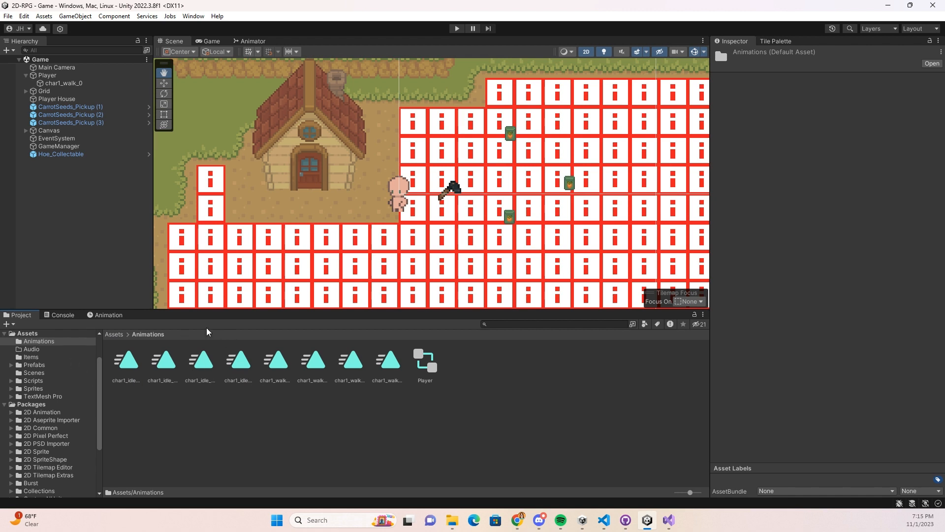
{"action": "left_click", "coordinate": [253, 41]}
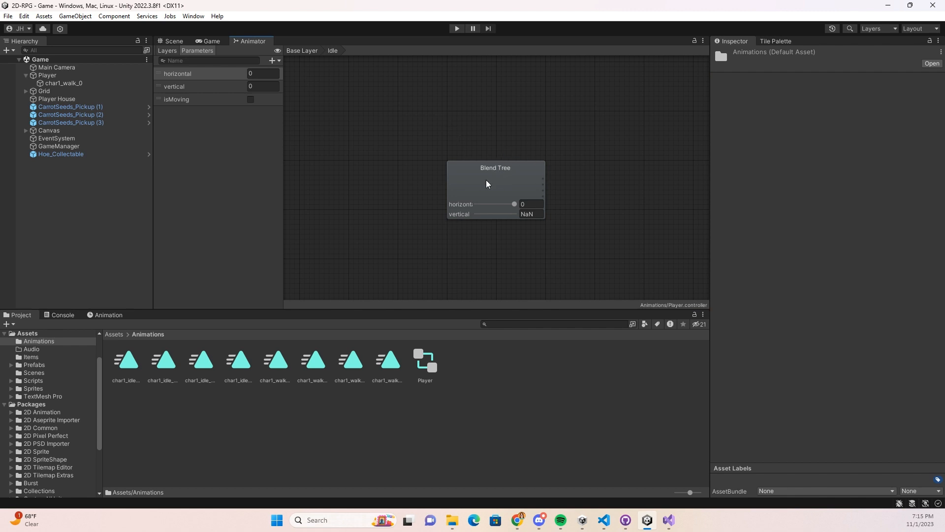
{"action": "left_click", "coordinate": [513, 162]}
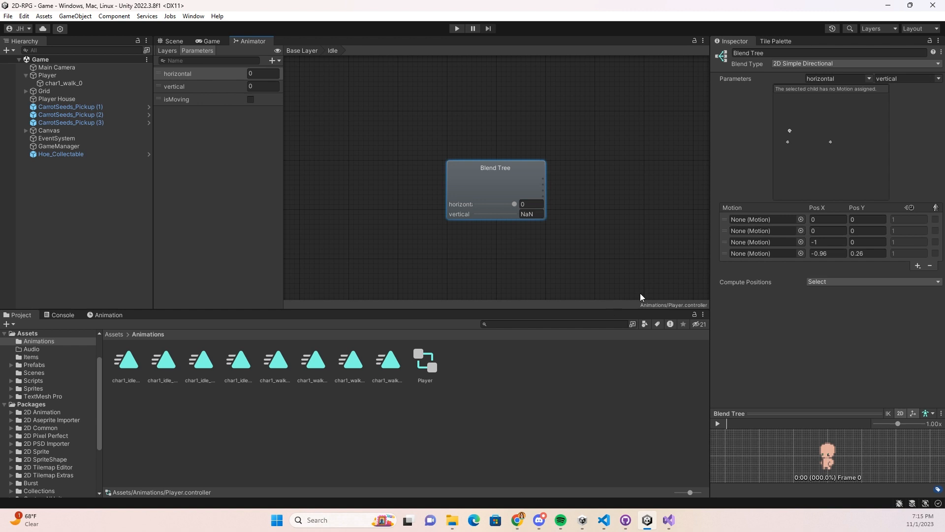
Assign char1_idle_down, char1_idle_left, char1_idle_right and char1_idle_up, in that order, to the Idle blend tree's four empty motions
{"action": "left_click", "coordinate": [746, 219]}
{"action": "left_click_drag", "start_coordinate": [745, 217], "coordinate": [746, 219]}
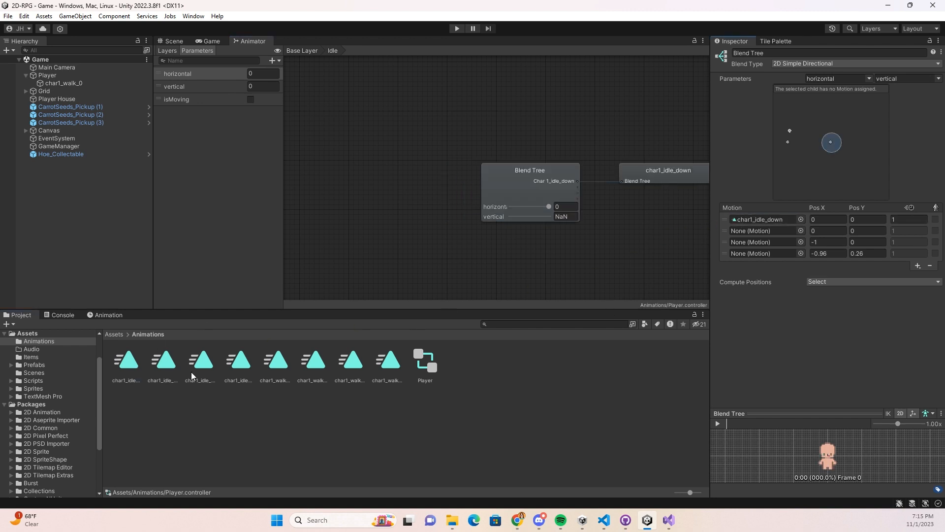
{"action": "left_click_drag", "start_coordinate": [163, 361], "coordinate": [765, 233]}
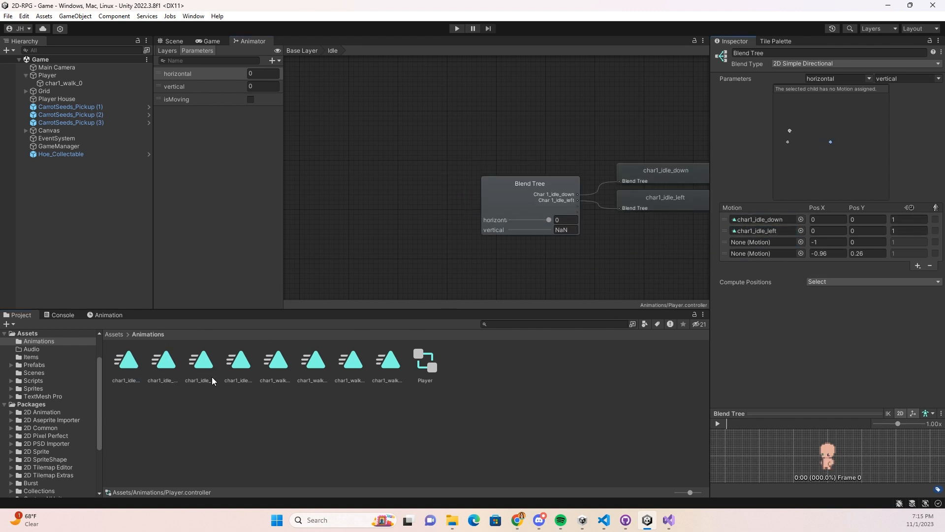
{"action": "left_click_drag", "start_coordinate": [213, 380], "coordinate": [752, 243]}
{"action": "left_click_drag", "start_coordinate": [244, 363], "coordinate": [756, 257]}
{"action": "left_click_drag", "start_coordinate": [238, 362], "coordinate": [769, 255]}
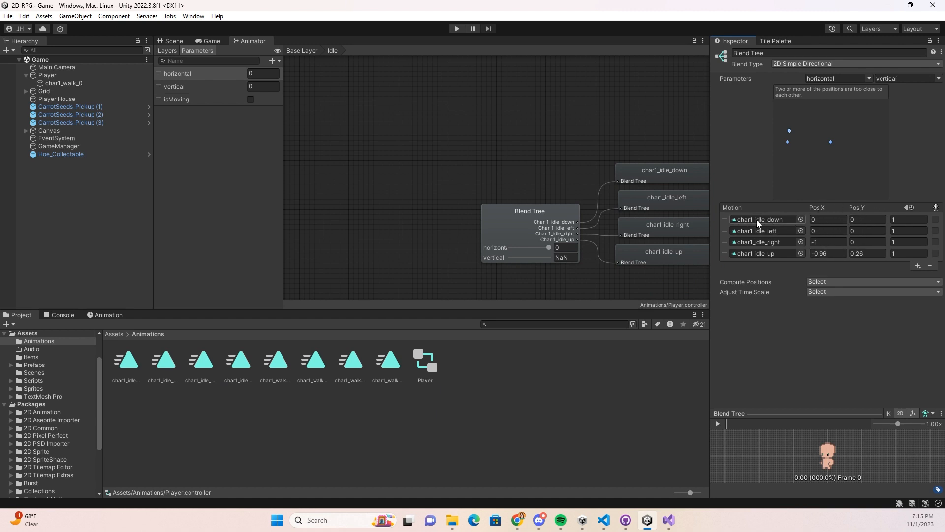
Set char1_idle_down's Pos Y to -1 and char1_idle_left's Pos X to -1 in the blend tree
{"action": "left_click", "coordinate": [830, 218]}
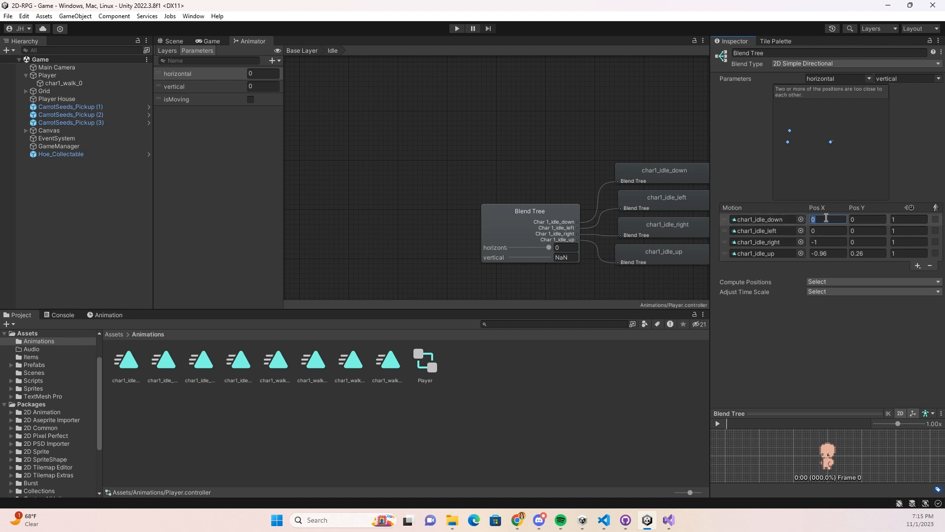
{"action": "left_click", "coordinate": [876, 219]}
{"action": "type", "text": "-1"}
{"action": "left_click", "coordinate": [820, 232]}
{"action": "type", "text": "-1"}
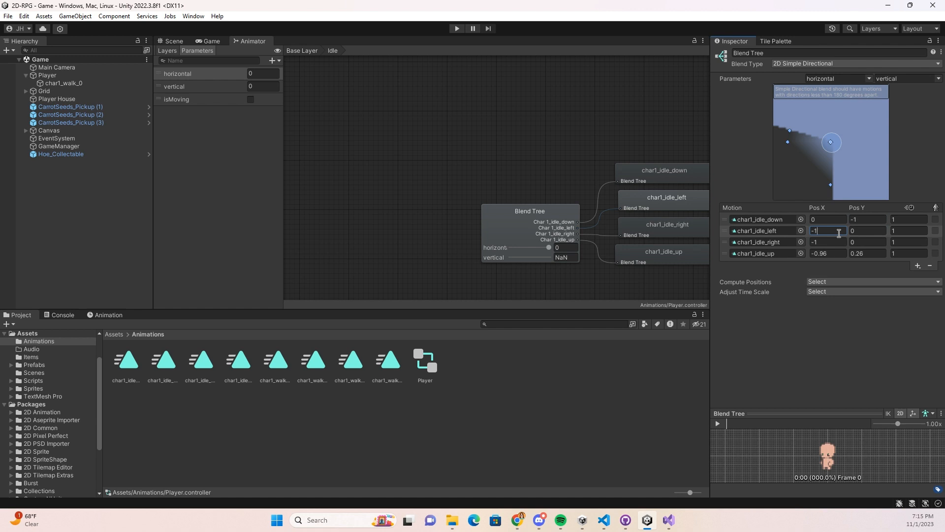
{"action": "key", "text": "Tab"}
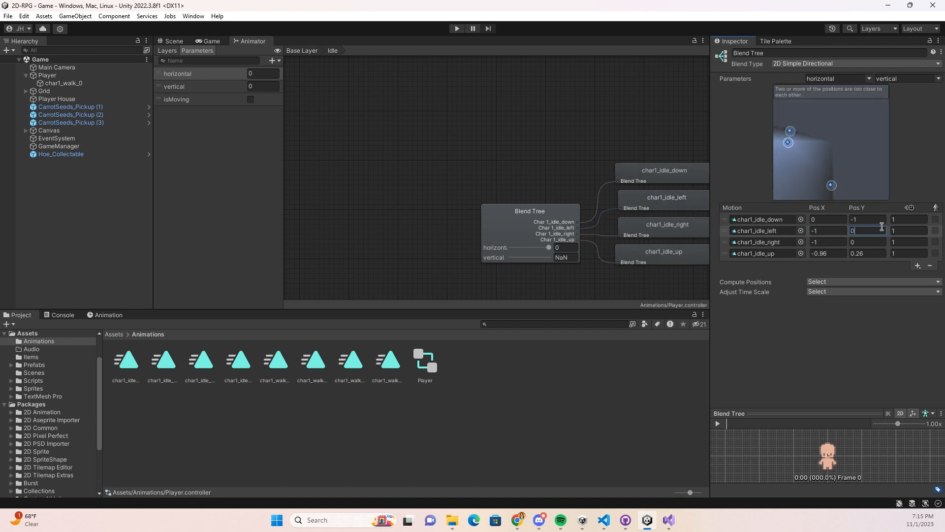
Set char1_idle_right's Pos X to 1 and char1_idle_up's position to X 0, Y 1 in the blend tree
{"action": "key", "text": "Tab"}
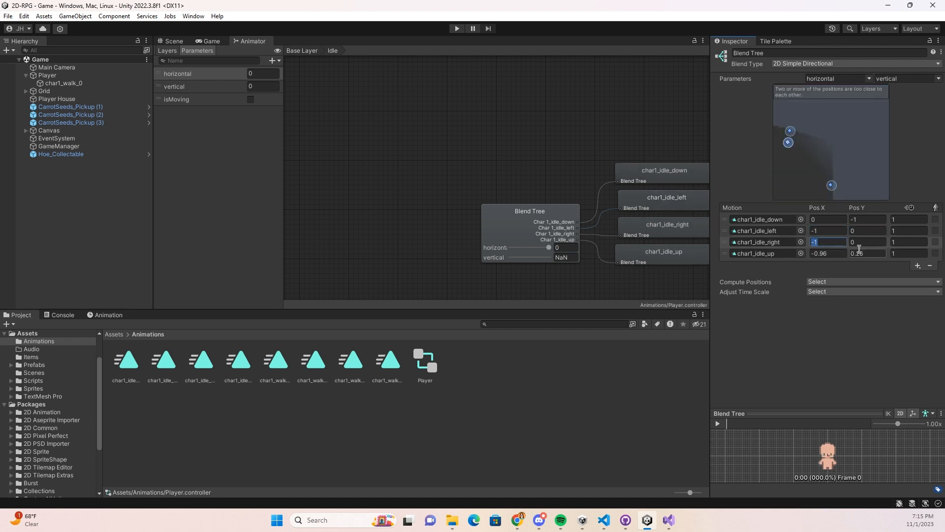
{"action": "type", "text": "1"}
{"action": "key", "text": "Tab"}
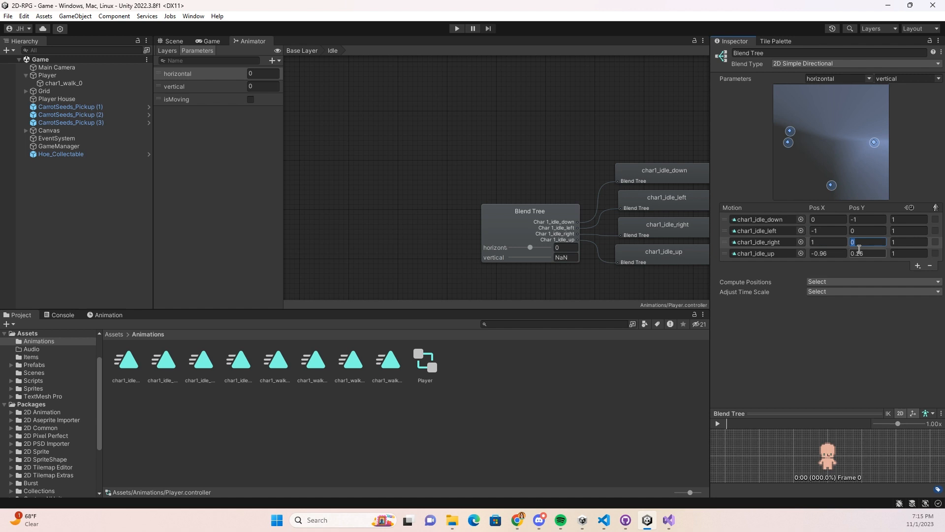
{"action": "key", "text": "Tab"}
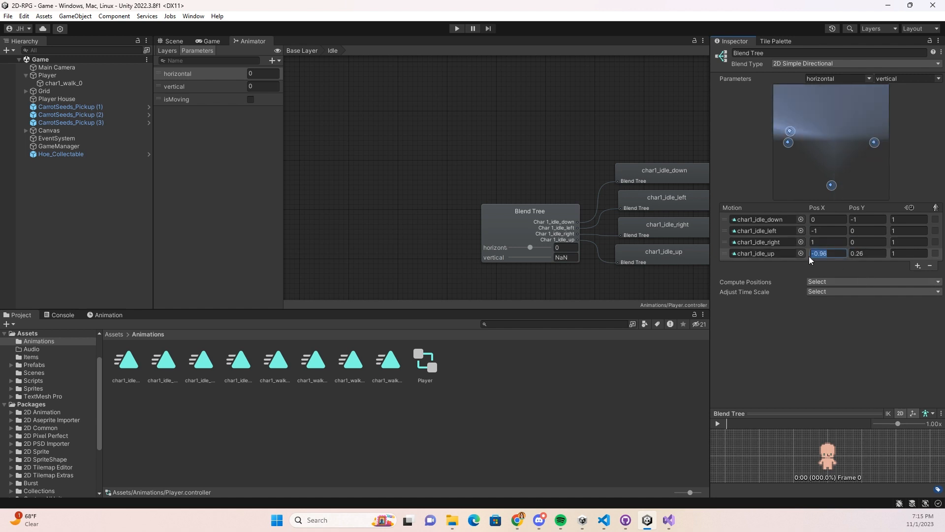
{"action": "type", "text": "0"}
{"action": "key", "text": "Tab"}
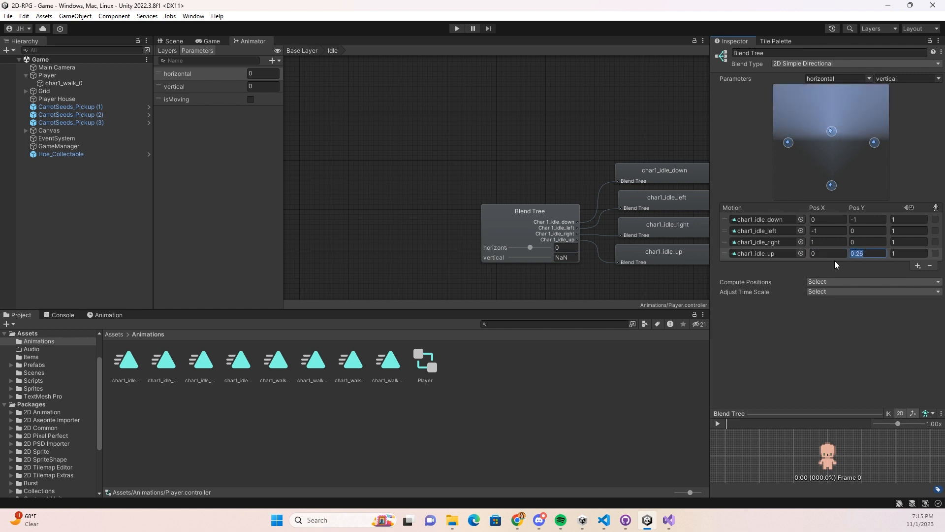
{"action": "type", "text": "1"}
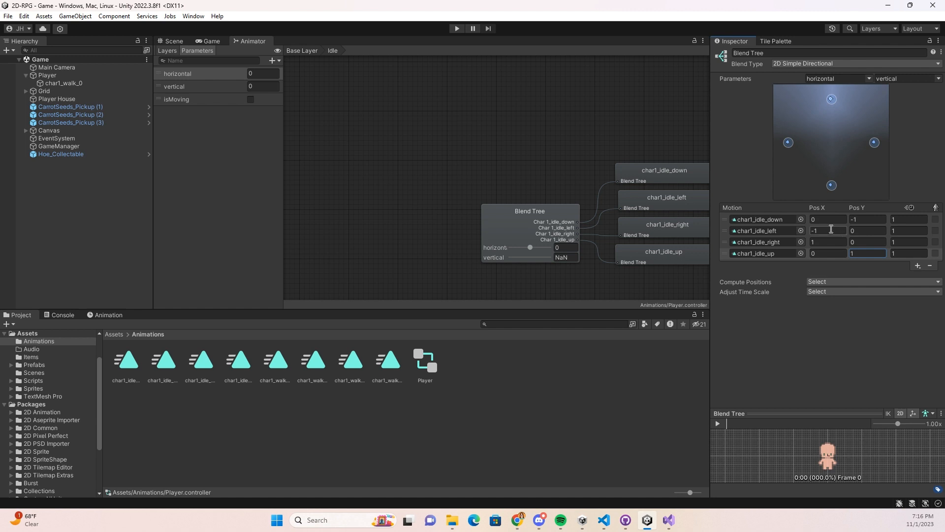
{"action": "double_click", "coordinate": [814, 235]}
{"action": "left_click_drag", "start_coordinate": [812, 231], "coordinate": [808, 254]}
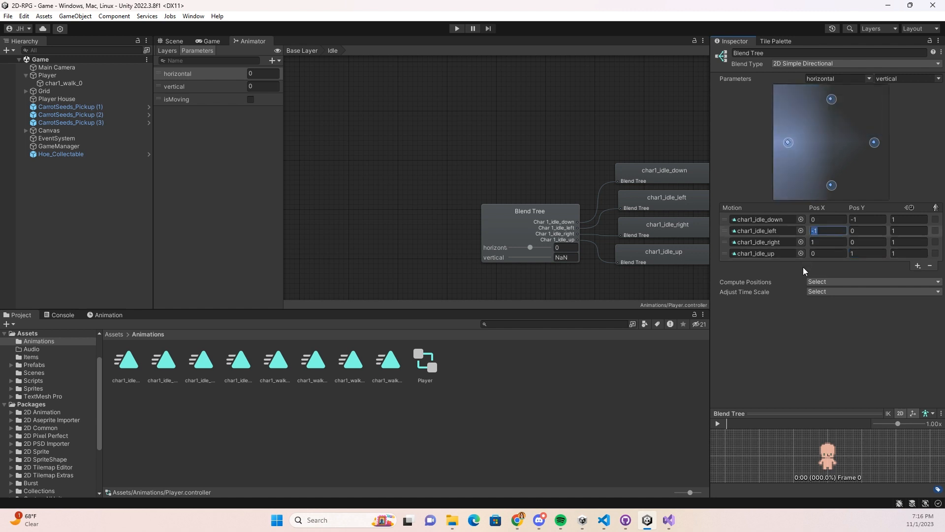
{"action": "left_click", "coordinate": [823, 241]}
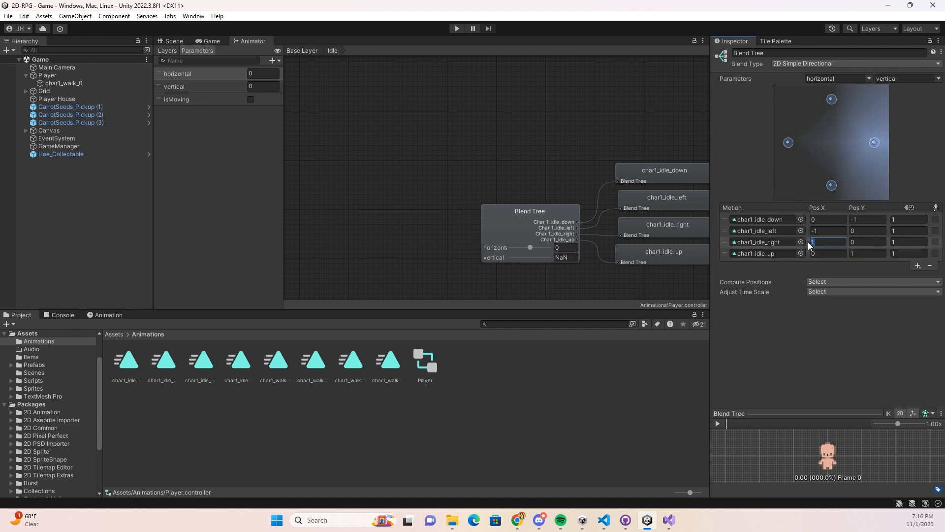
{"action": "left_click", "coordinate": [856, 220]}
{"action": "left_click", "coordinate": [855, 255]}
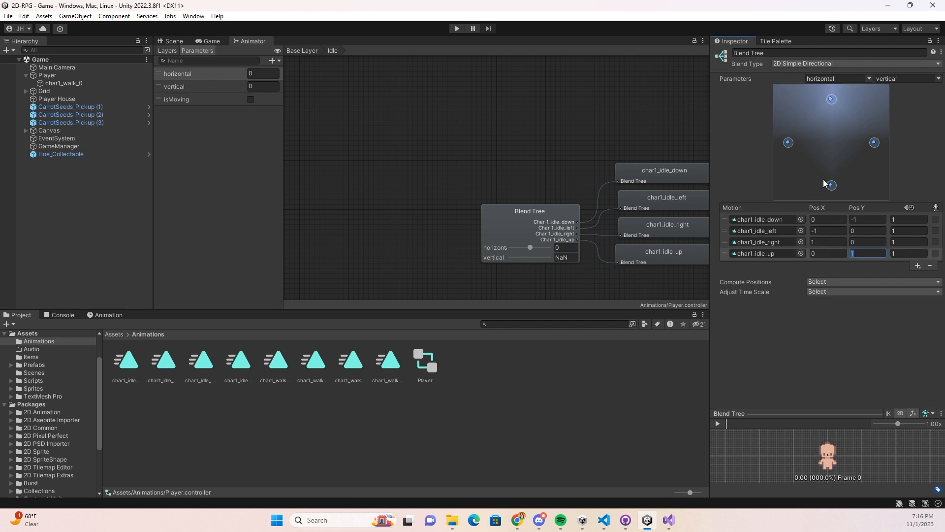
Set the vertical value on the Idle state's Blend Tree node to 0
{"action": "left_click", "coordinate": [569, 257]}
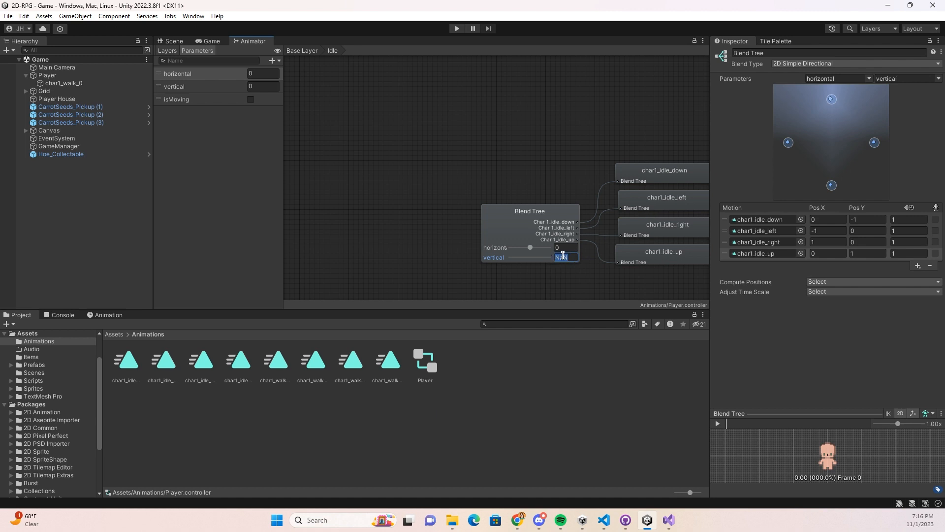
{"action": "type", "text": "0"}
{"action": "left_click", "coordinate": [511, 223]}
{"action": "left_click", "coordinate": [570, 258]}
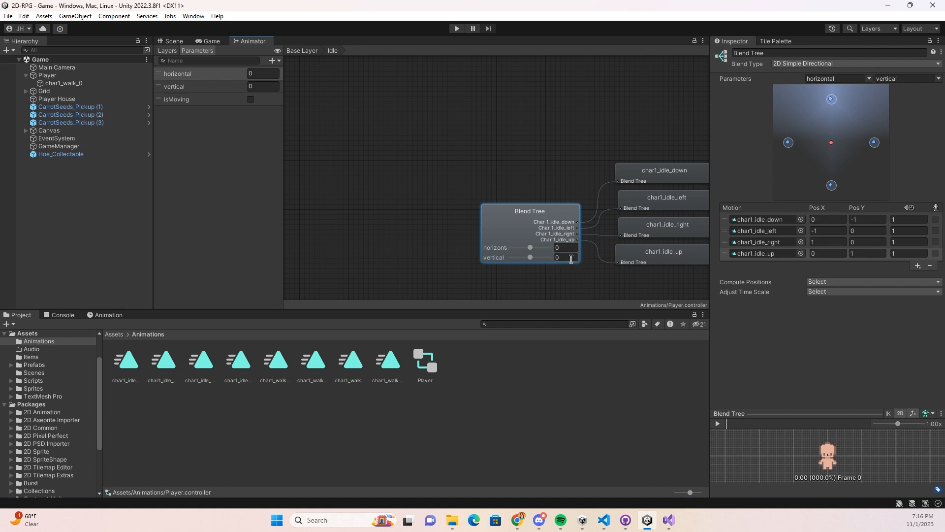
{"action": "left_click", "coordinate": [560, 257]}
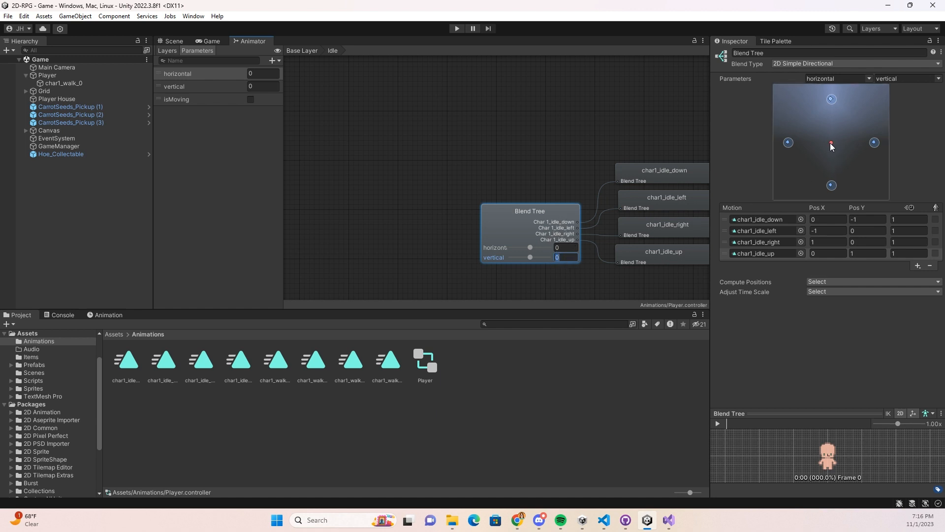
{"action": "mouse_move", "coordinate": [530, 257]}
{"action": "left_mouse_down"}
{"action": "mouse_move", "coordinate": [543, 256]}
{"action": "mouse_move", "coordinate": [532, 259]}
{"action": "left_mouse_up"}
{"action": "left_click", "coordinate": [574, 259]}
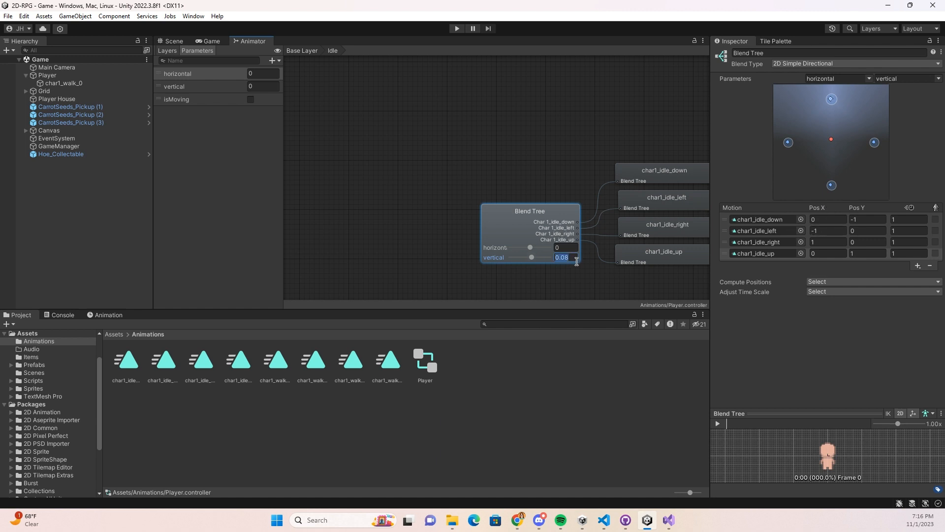
{"action": "type", "text": "0"}
Return to the Base Layer and delete the separate char1_idle_down, char1_idle_up, char1_idle_right and char1_idle_left states
{"action": "left_click", "coordinate": [308, 52]}
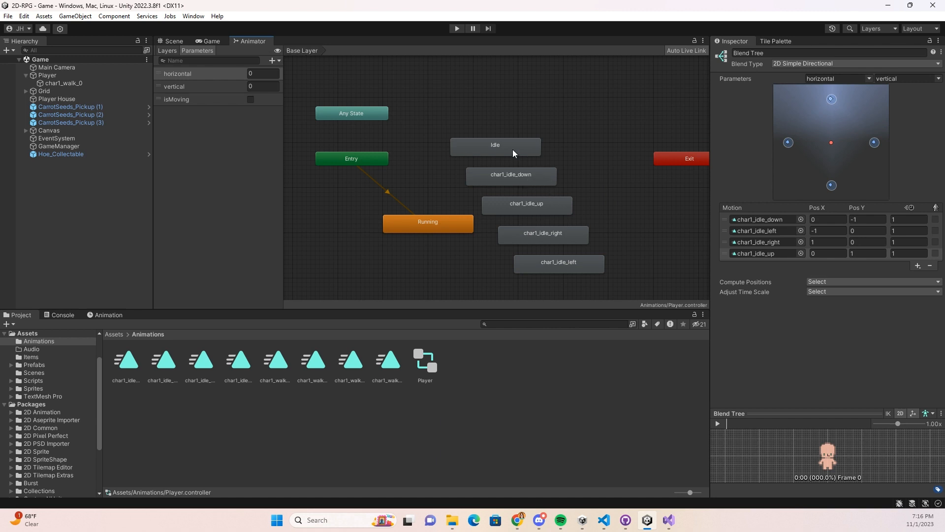
{"action": "left_click", "coordinate": [518, 176]}
{"action": "left_click", "coordinate": [545, 225]}
{"action": "left_click", "coordinate": [524, 179]}
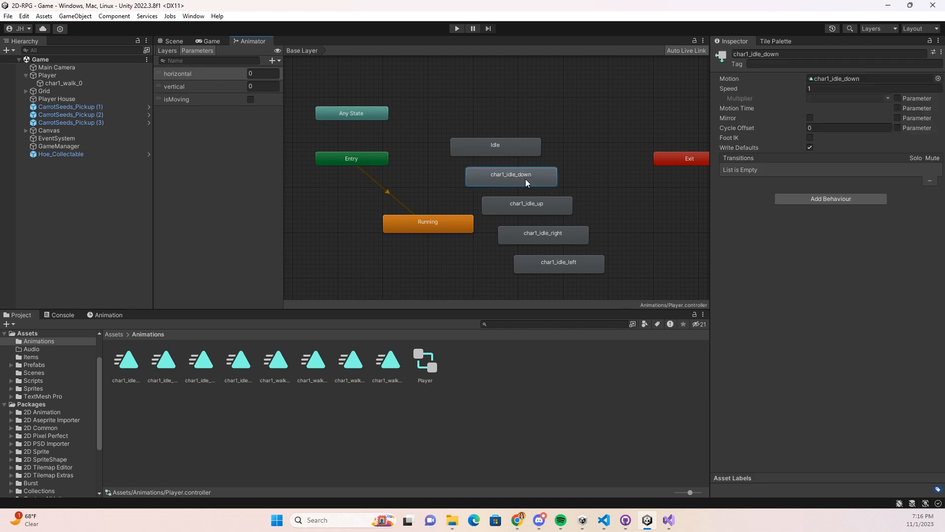
{"action": "key", "text": "Delete"}
{"action": "left_click", "coordinate": [542, 209]}
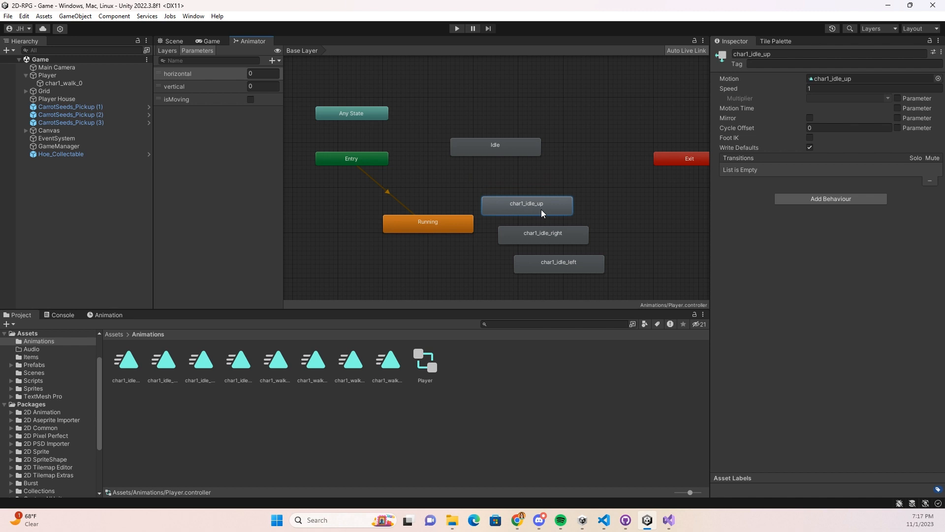
{"action": "key", "text": "Delete"}
{"action": "left_click", "coordinate": [565, 234]}
{"action": "key", "text": "Delete"}
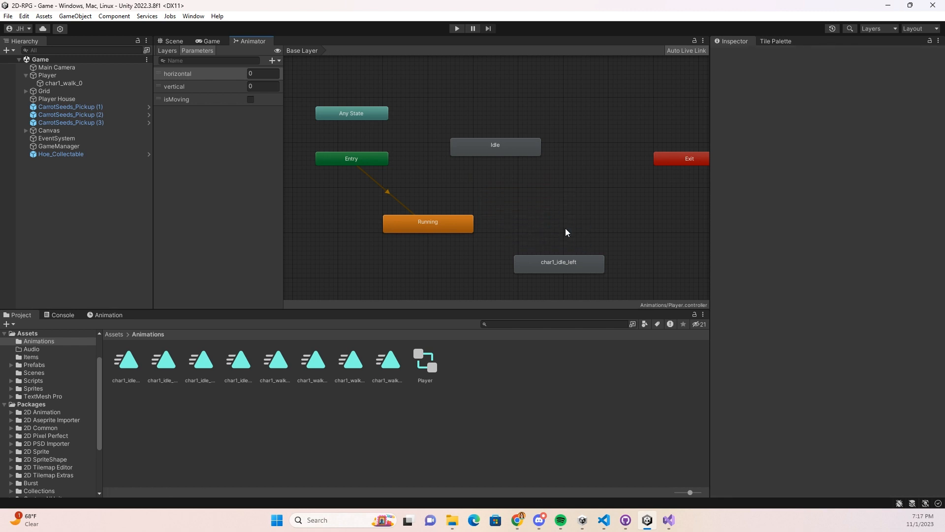
{"action": "left_click", "coordinate": [555, 265]}
{"action": "key", "text": "Delete"}
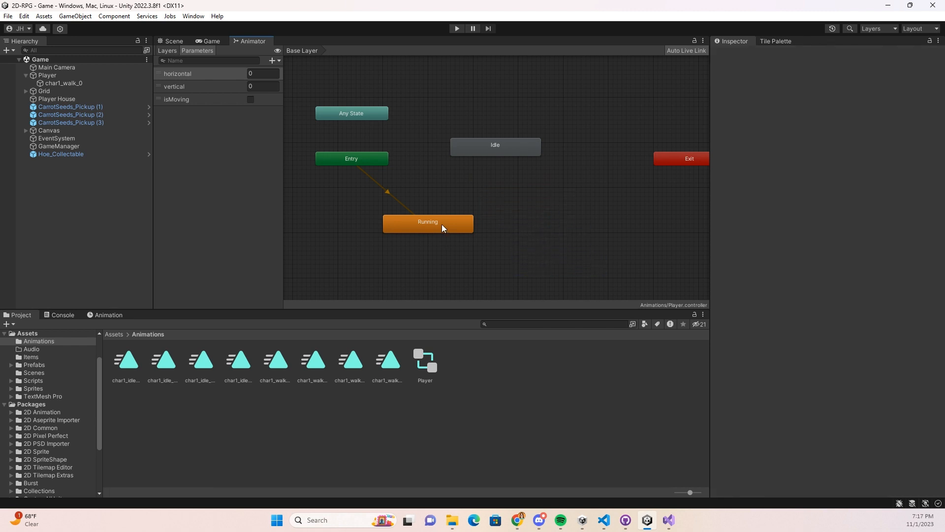
Move the Running state beneath Idle and set Idle as the layer's default state
{"action": "left_click_drag", "start_coordinate": [443, 225], "coordinate": [514, 227]}
{"action": "left_click", "coordinate": [503, 152]}
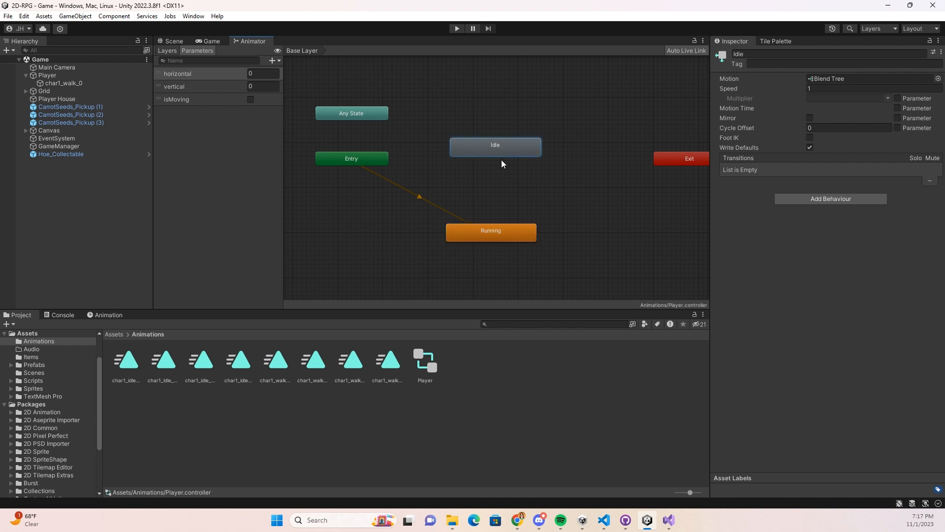
{"action": "right_click", "coordinate": [491, 144]}
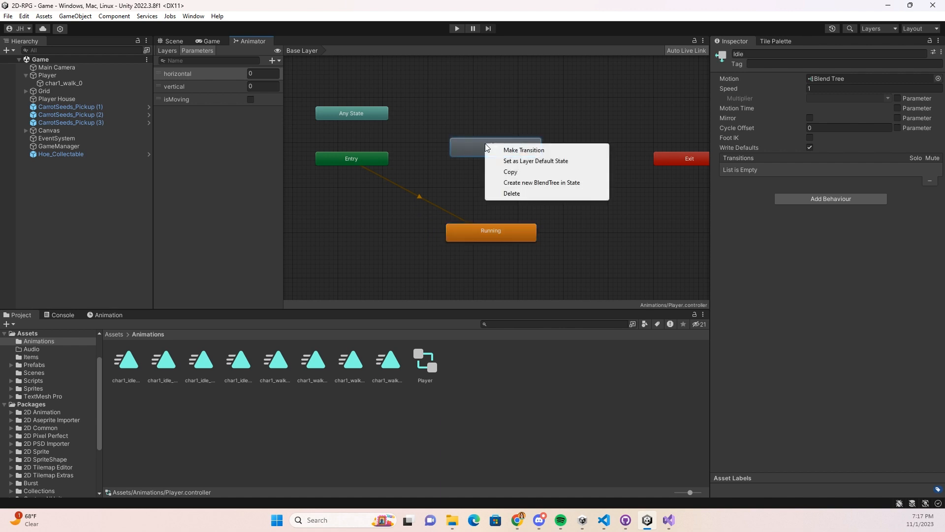
{"action": "left_click", "coordinate": [569, 162]}
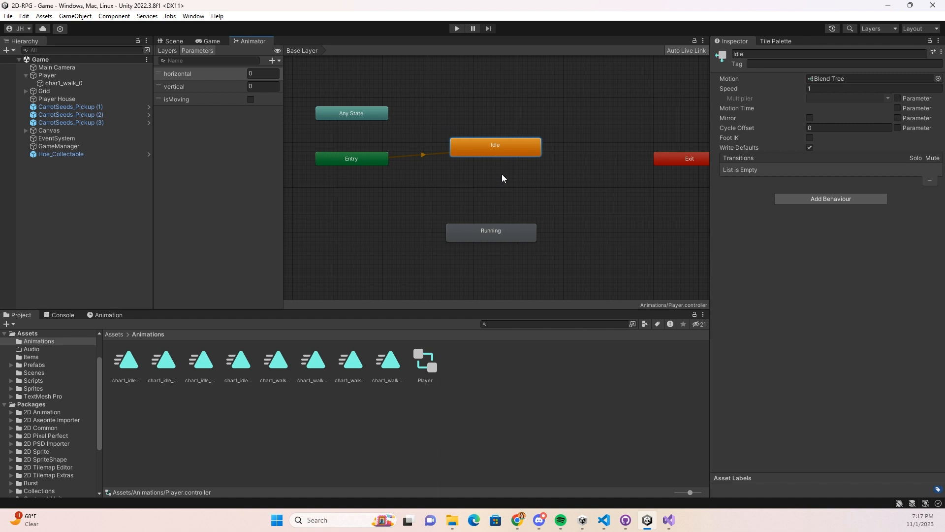
Create transitions from Idle to Running and from Running back to Idle, and move Running to the lower left of Idle
{"action": "right_click", "coordinate": [489, 147]}
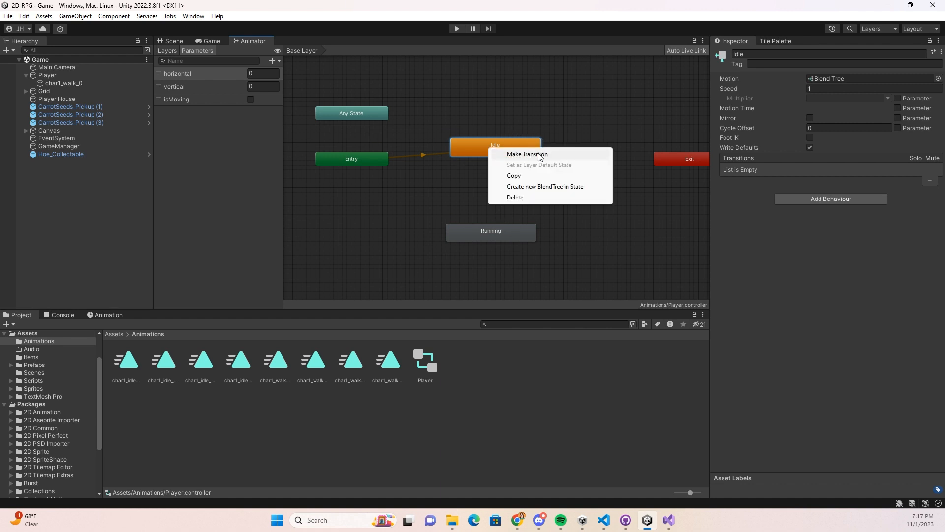
{"action": "left_click", "coordinate": [539, 153]}
{"action": "left_click", "coordinate": [480, 231]}
{"action": "right_click", "coordinate": [480, 231]}
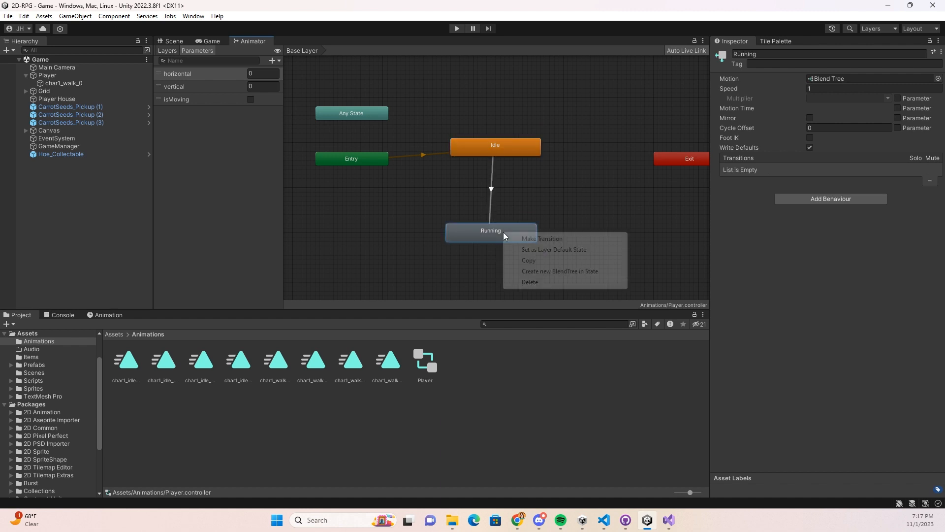
{"action": "left_click", "coordinate": [522, 238]}
{"action": "left_click", "coordinate": [512, 143]}
{"action": "left_click", "coordinate": [492, 228]}
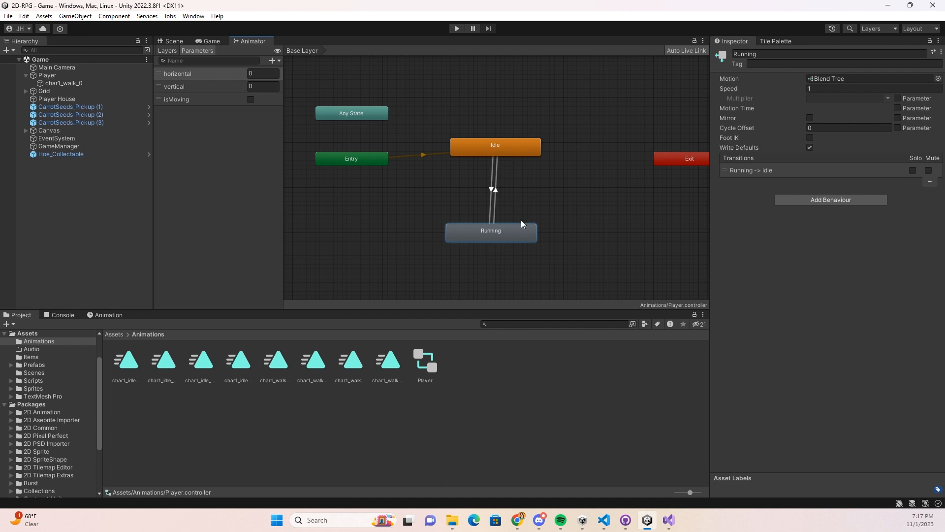
{"action": "left_click_drag", "start_coordinate": [513, 234], "coordinate": [442, 225]}
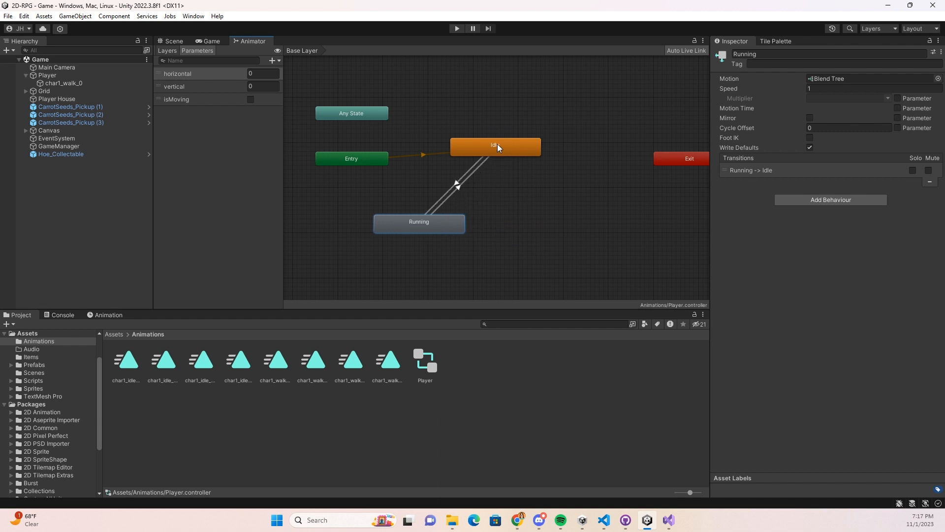
Add the condition isMoving true to the Idle -> Running transition and disable its Has Exit Time
{"action": "left_click", "coordinate": [456, 183]}
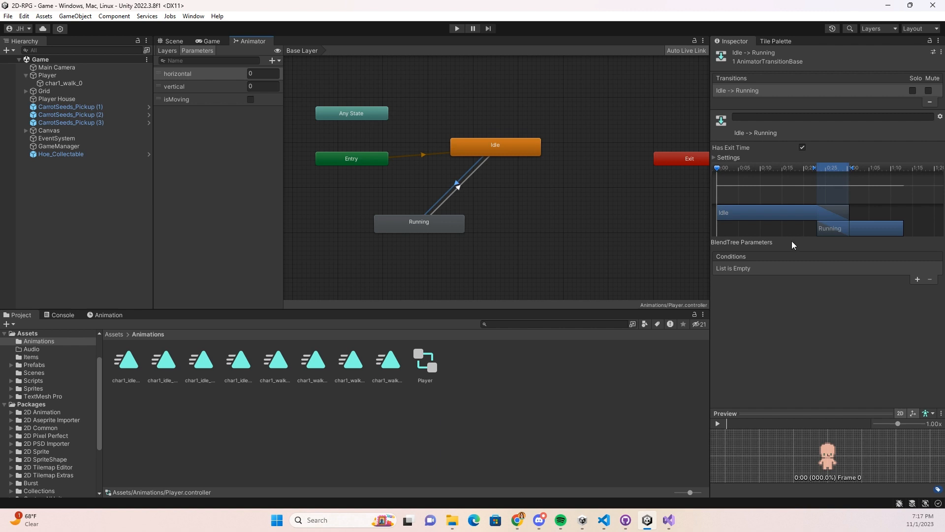
{"action": "left_click", "coordinate": [918, 279]}
{"action": "left_click", "coordinate": [807, 268]}
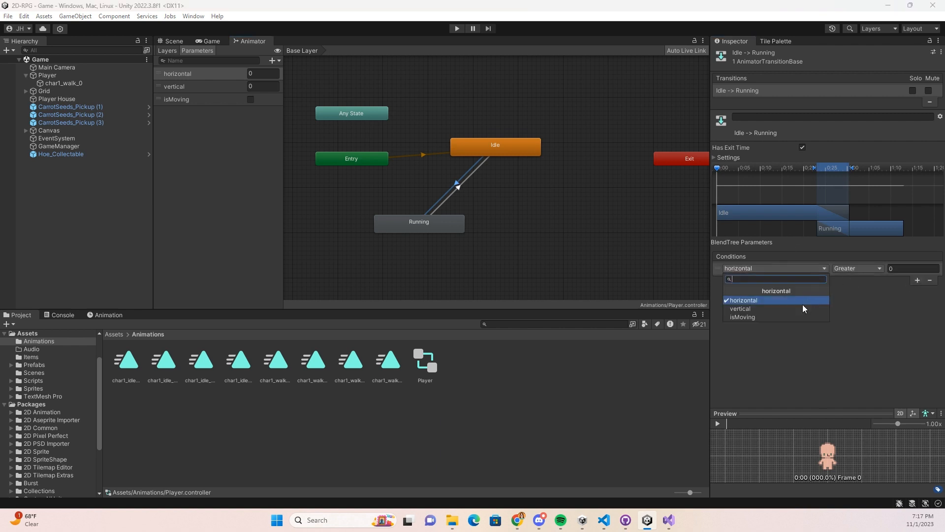
{"action": "left_click", "coordinate": [771, 318]}
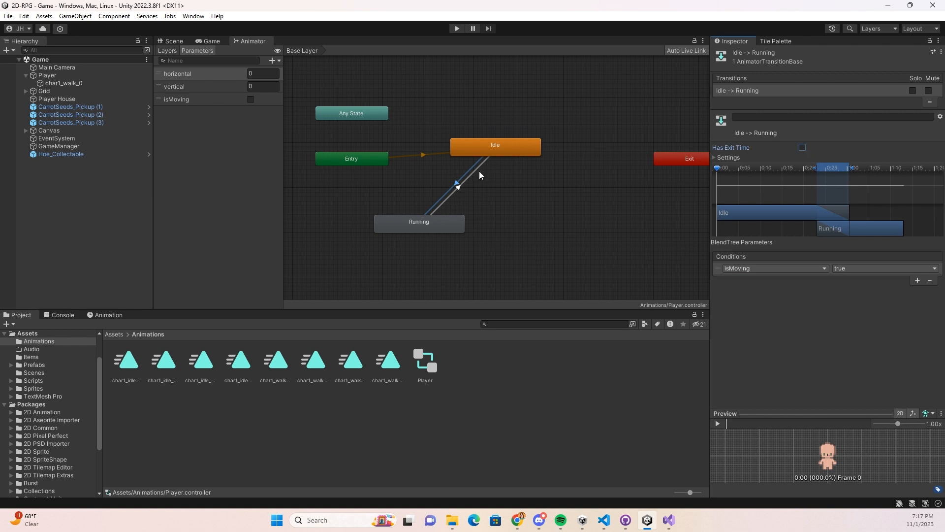
Add the condition isMoving false to the Running -> Idle transition and disable its Has Exit Time
{"action": "left_click", "coordinate": [459, 191]}
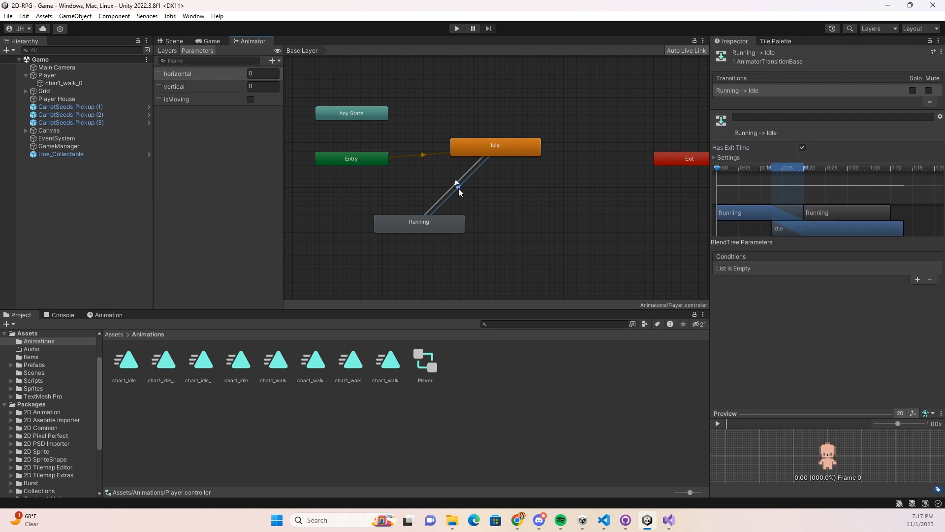
{"action": "left_click", "coordinate": [917, 279]}
{"action": "left_click", "coordinate": [764, 269]}
{"action": "left_click", "coordinate": [776, 316]}
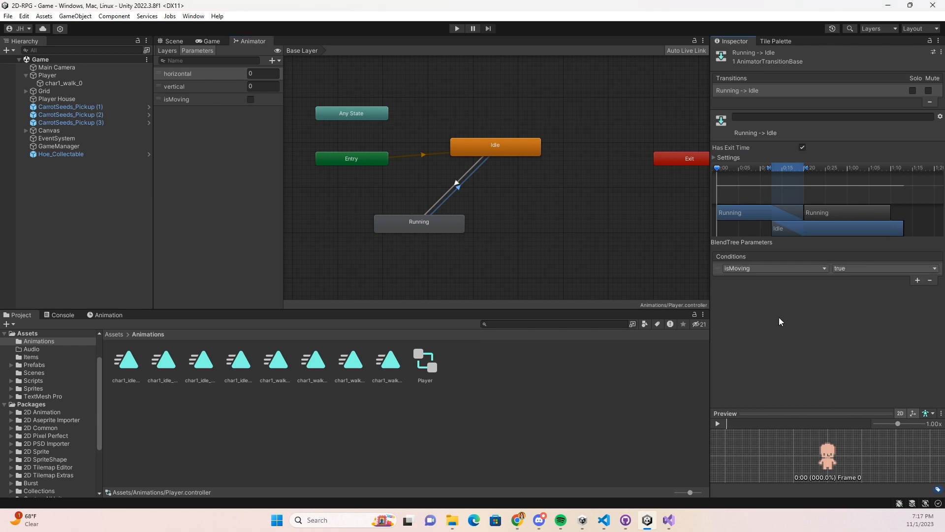
{"action": "left_click", "coordinate": [870, 268]}
{"action": "left_click", "coordinate": [868, 290]}
{"action": "left_click", "coordinate": [803, 147]}
Run the game, walk the character up, down, right and left to test the idle poses, and stop it
{"action": "left_click", "coordinate": [457, 29]}
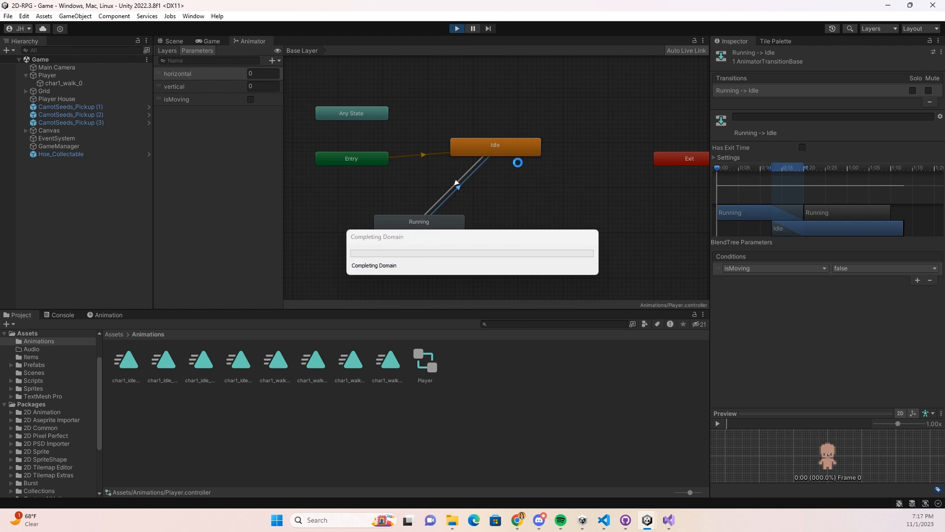
{"action": "key", "text": "w"}
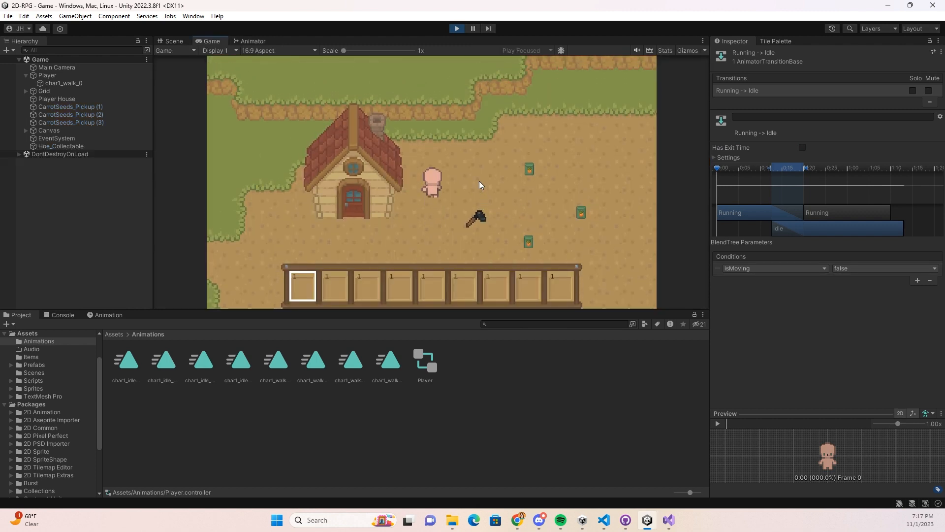
{"action": "key", "text": "s"}
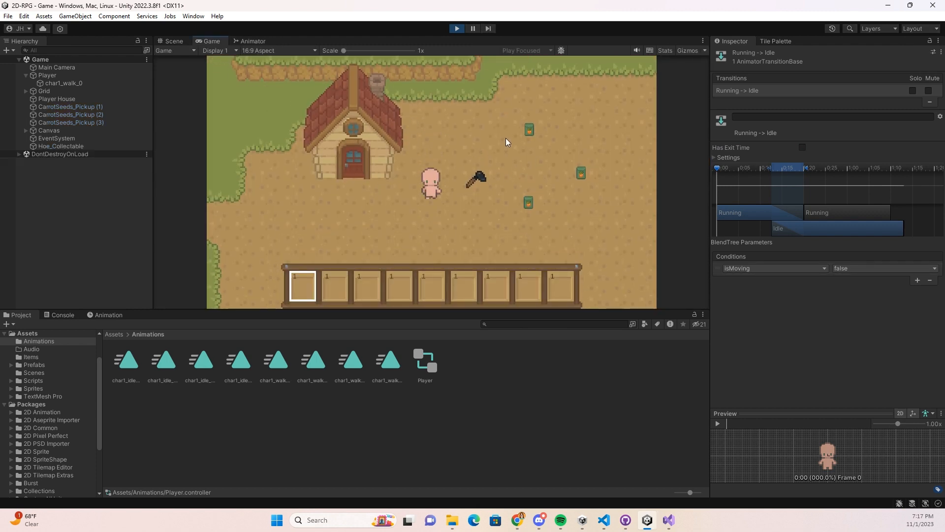
{"action": "key", "text": "d"}
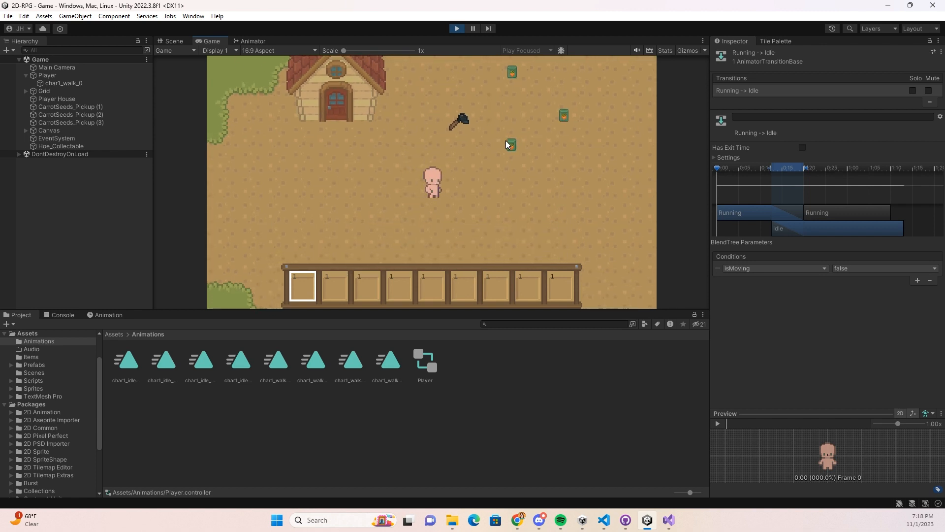
{"action": "key", "text": "d"}
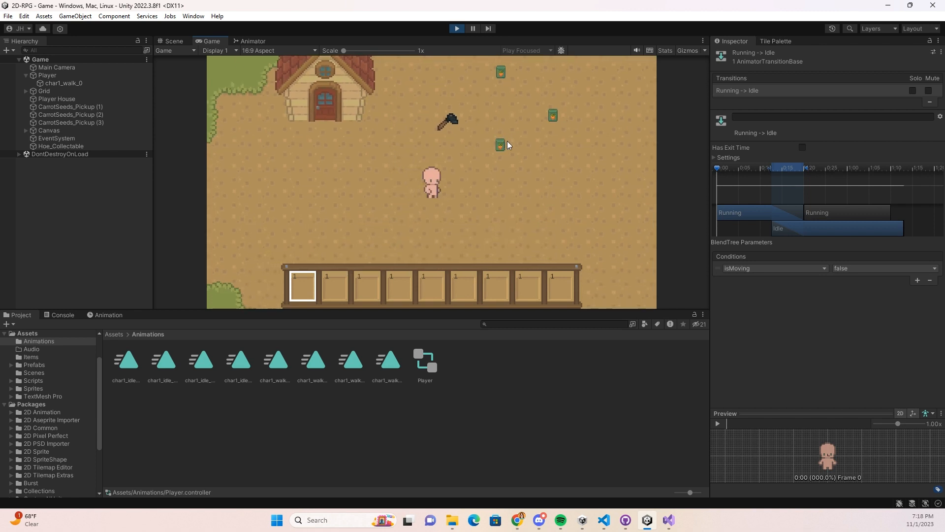
{"action": "key", "text": "a"}
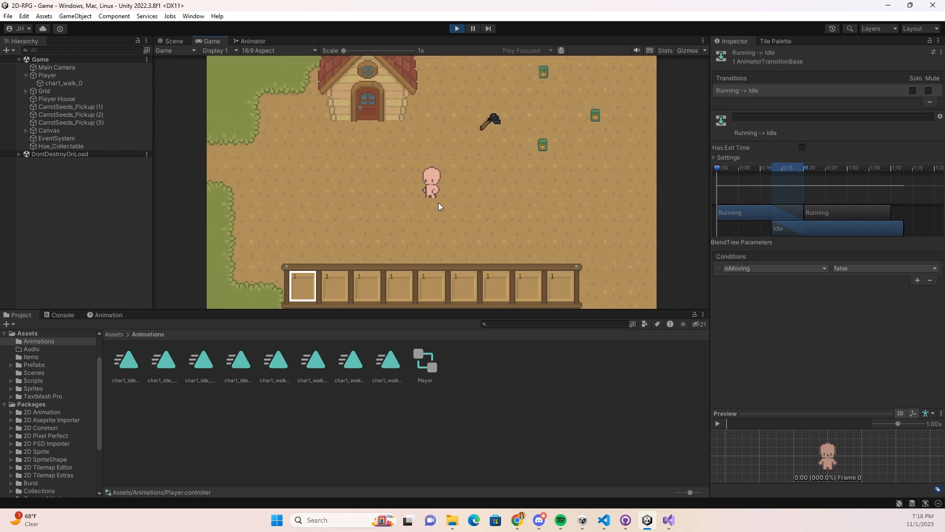
{"action": "left_click", "coordinate": [457, 28]}
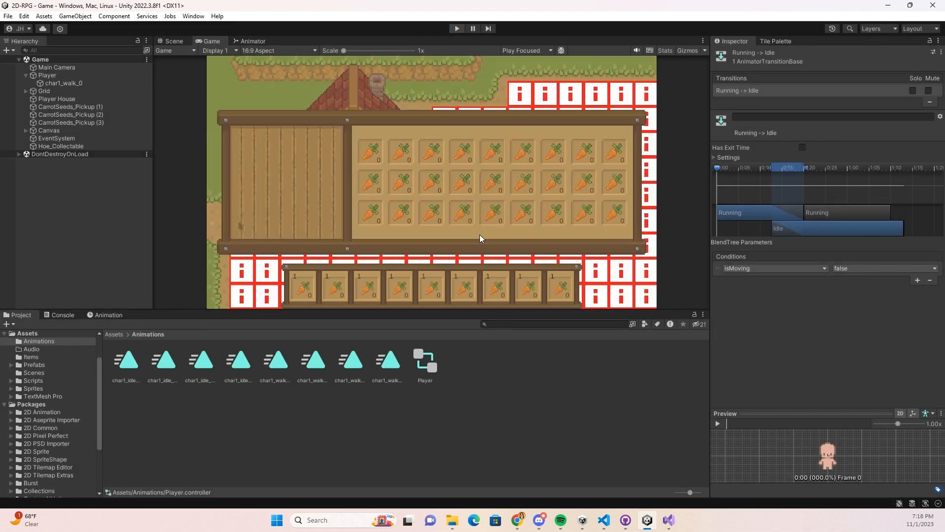
Open the char1_idle_left clip and scrub through its timeline
{"action": "double_click", "coordinate": [163, 362]}
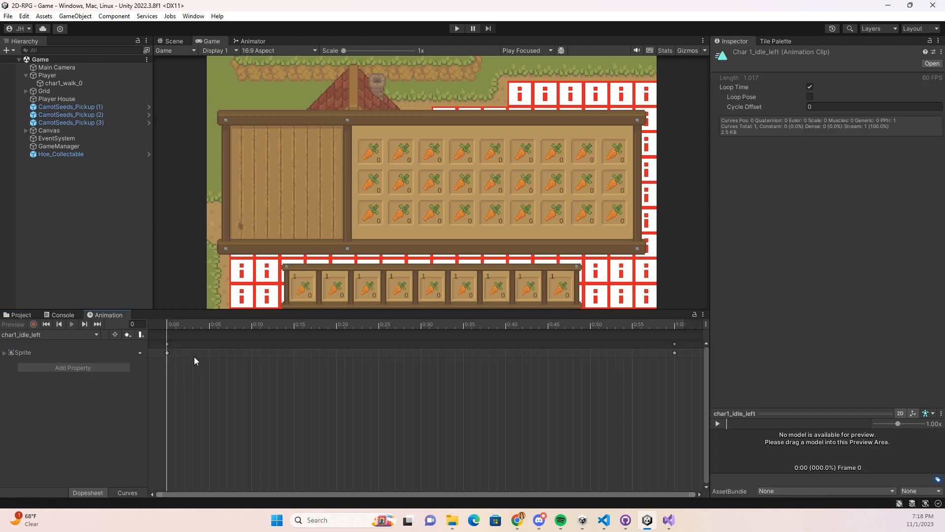
{"action": "left_click_drag", "start_coordinate": [173, 324], "coordinate": [640, 325]}
{"action": "left_click", "coordinate": [163, 325]}
Select char1_walk_0 under Player and preview its char1_walk_down clip in the Scene view
{"action": "left_click", "coordinate": [64, 83]}
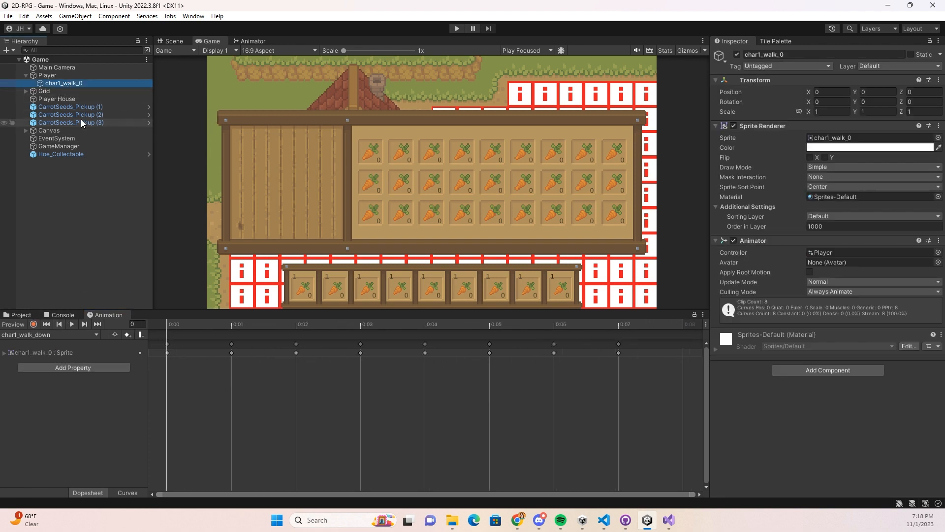
{"action": "left_click", "coordinate": [170, 41]}
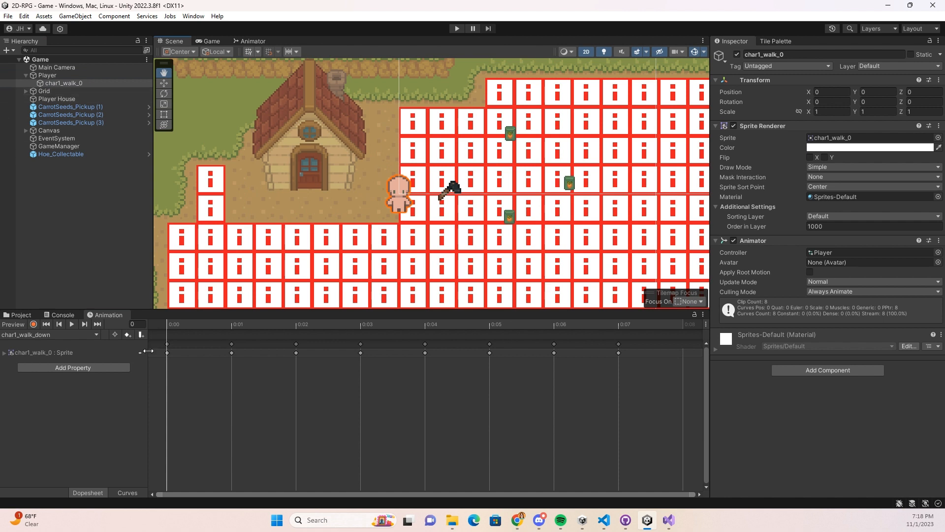
{"action": "left_click", "coordinate": [71, 324]}
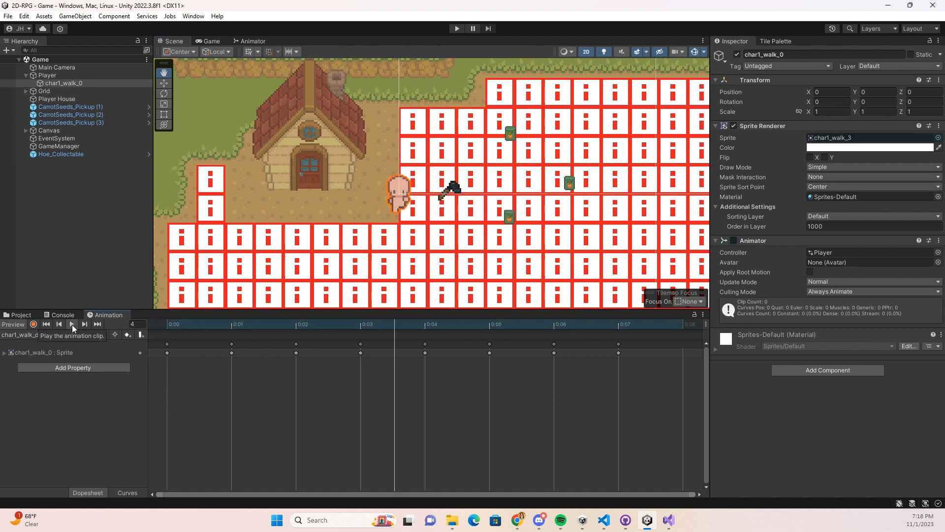
Open the char1_idle_left clip and play its preview in the Scene view
{"action": "left_click", "coordinate": [69, 335]}
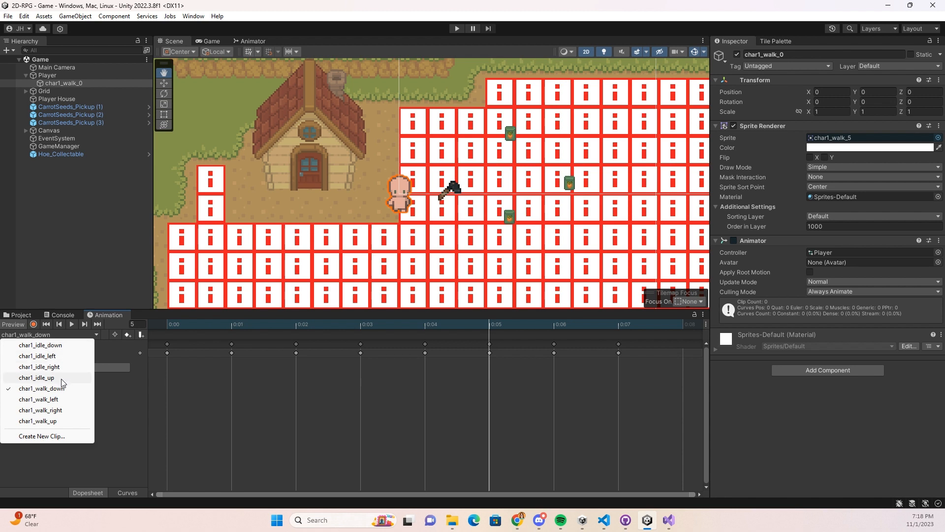
{"action": "left_click", "coordinate": [79, 356]}
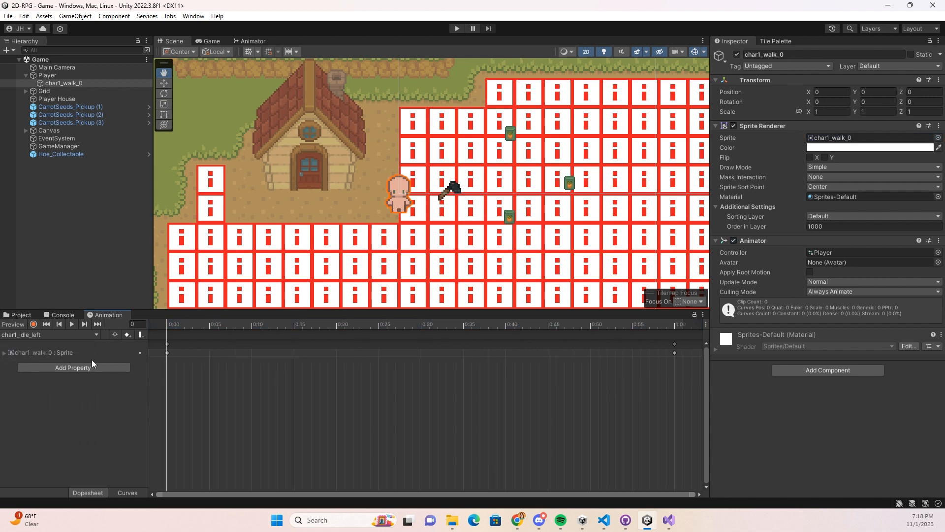
{"action": "left_click", "coordinate": [69, 323]}
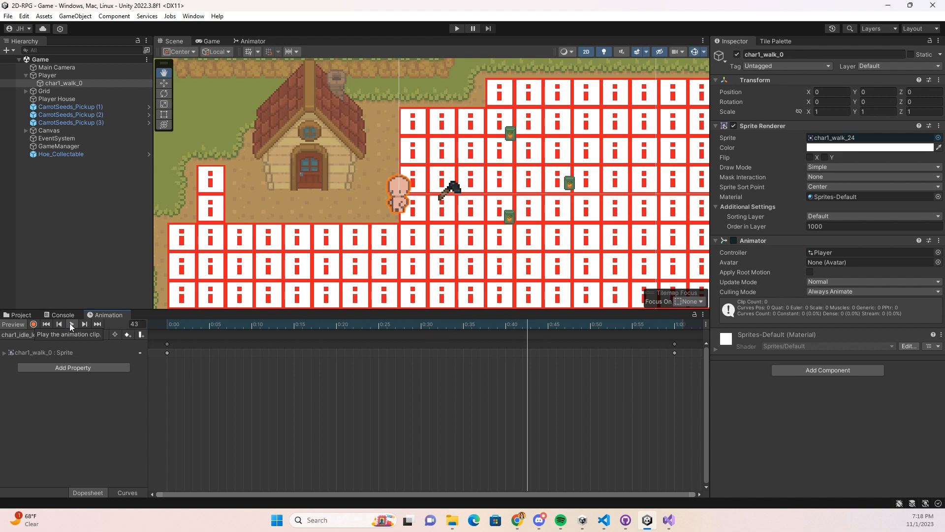
{"action": "left_click", "coordinate": [69, 323]}
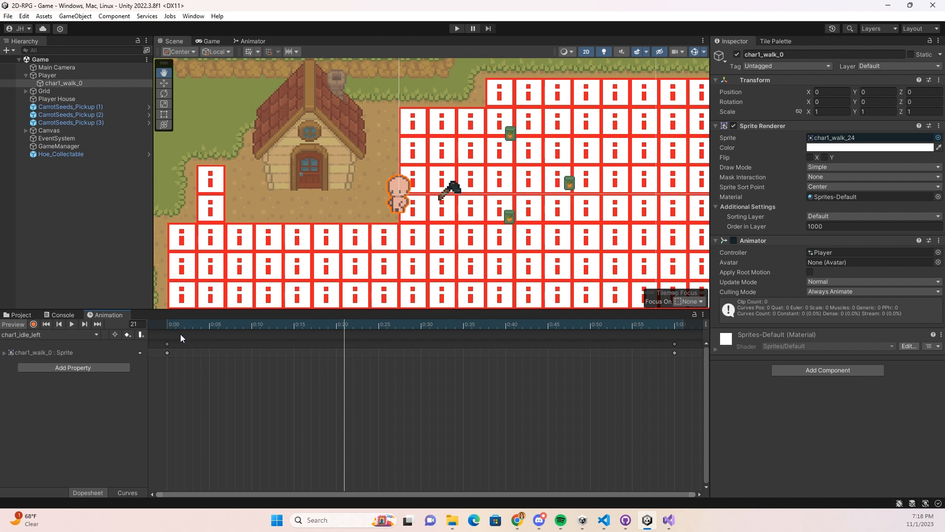
Record char1_walk_24 as the sprite at the 1:00 keyframe of char1_idle_left, preview the clip and end recording
{"action": "left_click_drag", "start_coordinate": [173, 325], "coordinate": [674, 314]}
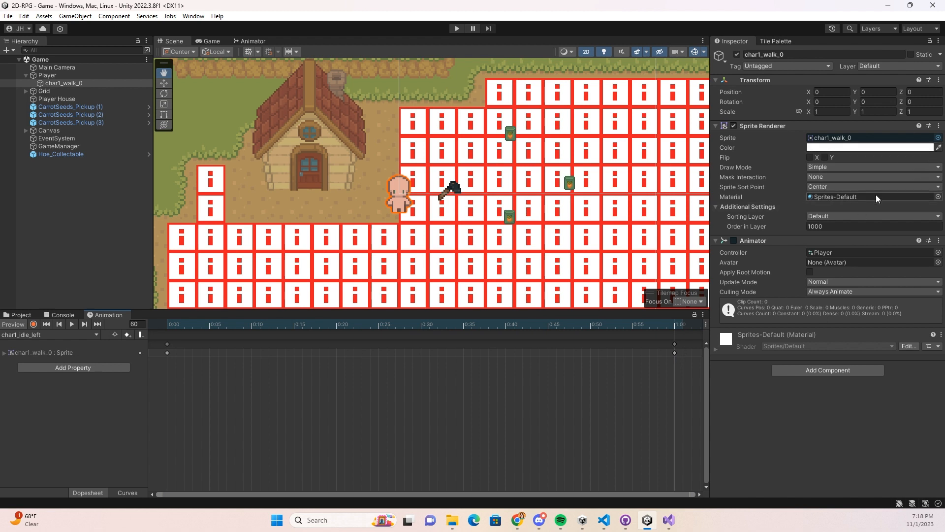
{"action": "left_click", "coordinate": [34, 325]}
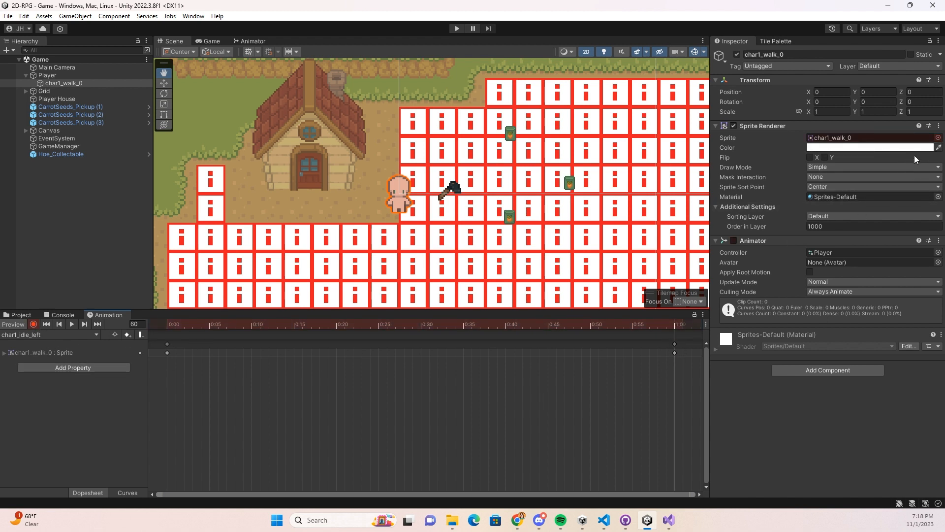
{"action": "left_click", "coordinate": [938, 138]}
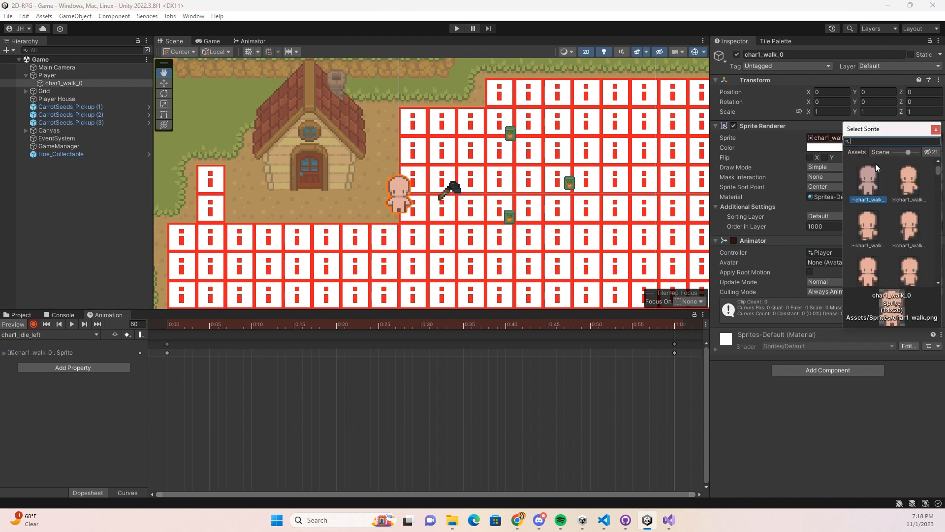
{"action": "scroll", "coordinate": [878, 197], "scroll_direction": "down", "scroll_amount": 1}
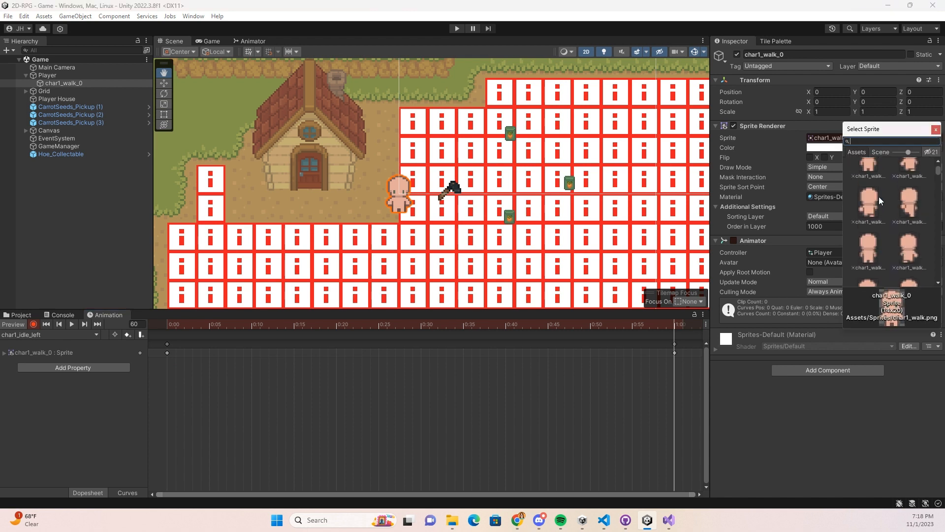
{"action": "scroll", "coordinate": [879, 197], "scroll_direction": "up", "scroll_amount": 1}
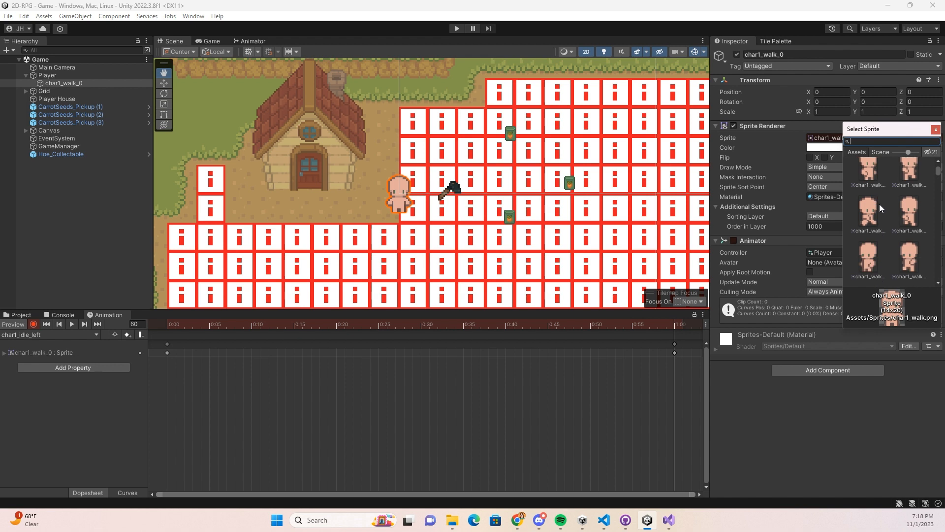
{"action": "double_click", "coordinate": [869, 259]}
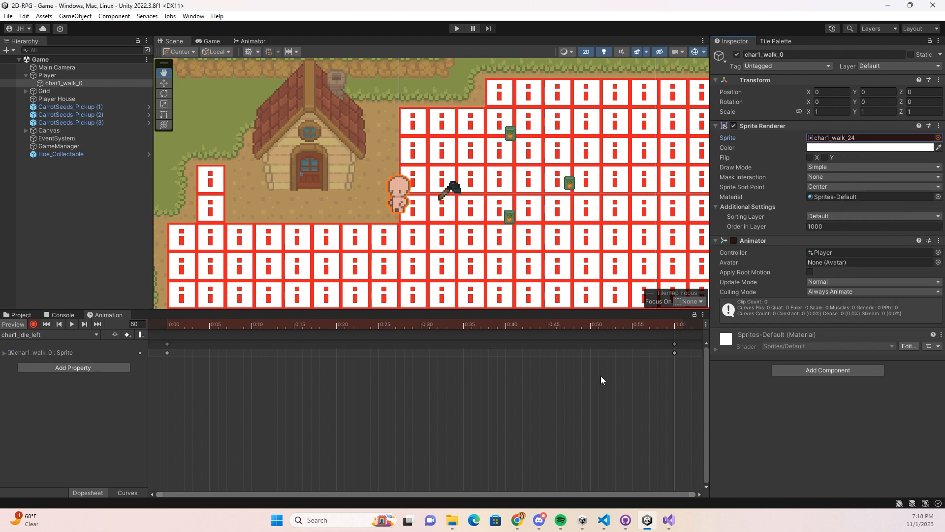
{"action": "left_click", "coordinate": [71, 325]}
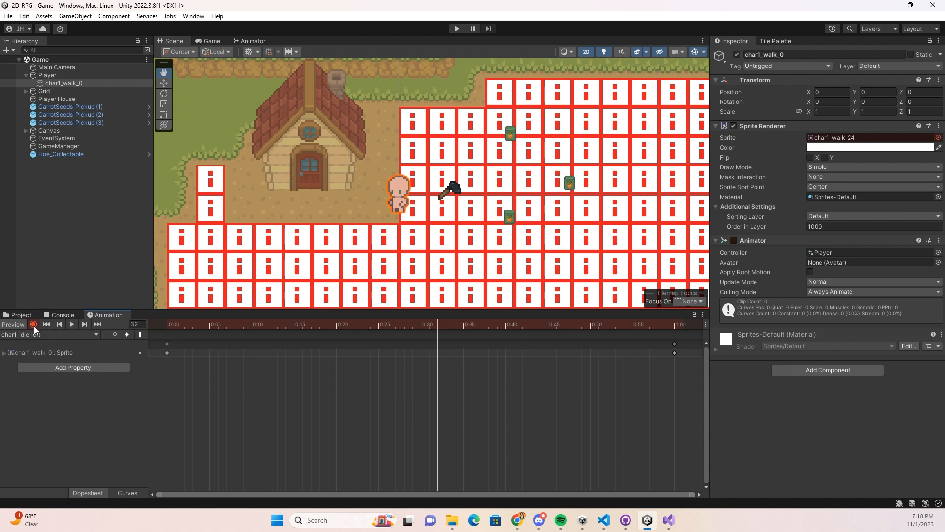
{"action": "left_click", "coordinate": [33, 324]}
Open the char1_idle_right clip, record char1_walk_16 as the sprite at its 1:00 keyframe, and preview the clip
{"action": "left_click", "coordinate": [61, 335]}
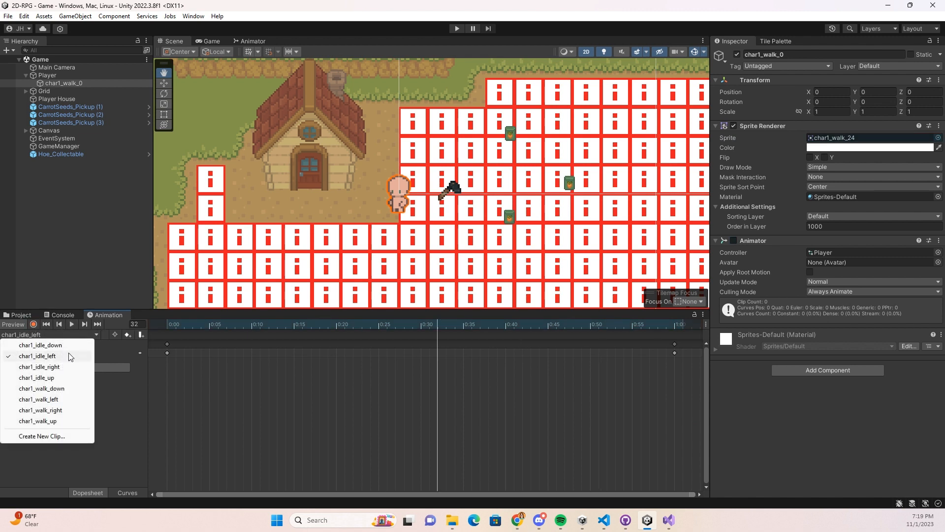
{"action": "left_click", "coordinate": [69, 368]}
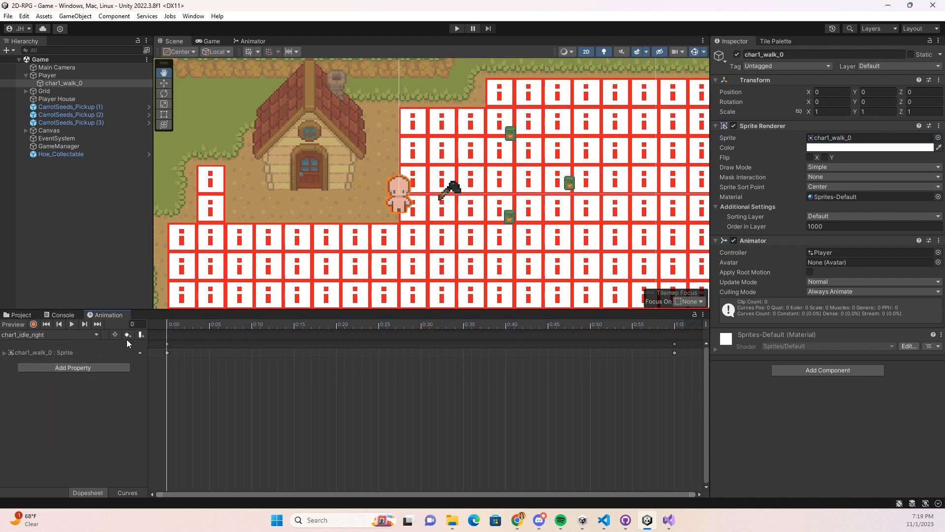
{"action": "left_click", "coordinate": [677, 324]}
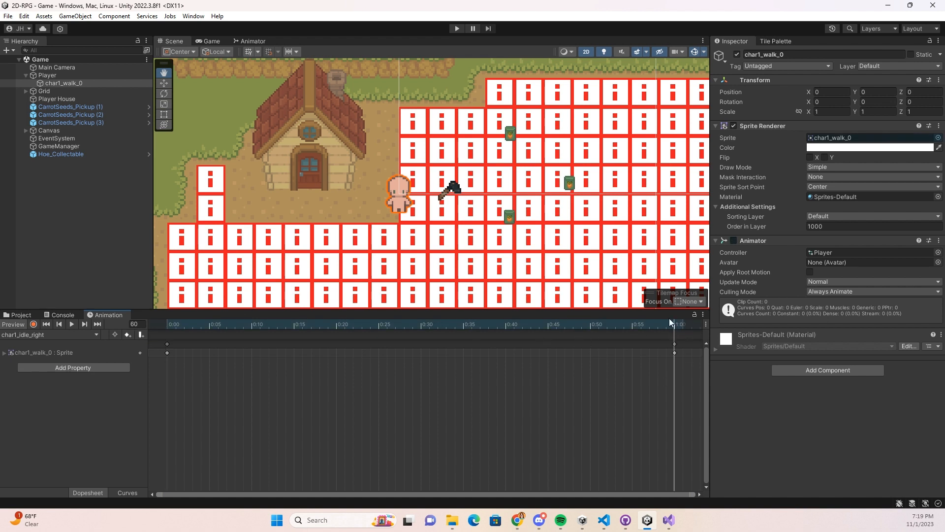
{"action": "left_click", "coordinate": [34, 324]}
{"action": "left_click", "coordinate": [938, 138]}
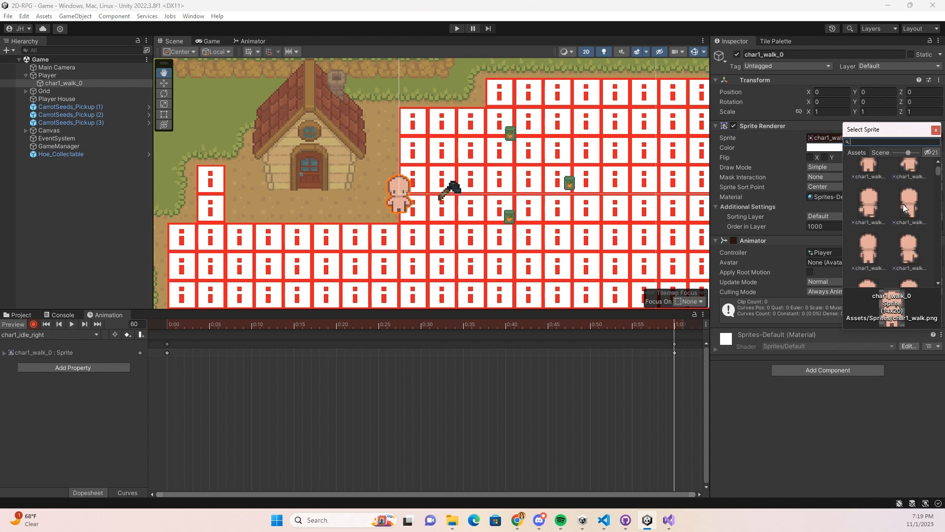
{"action": "scroll", "coordinate": [901, 206], "scroll_direction": "down", "scroll_amount": 1}
{"action": "double_click", "coordinate": [867, 221]}
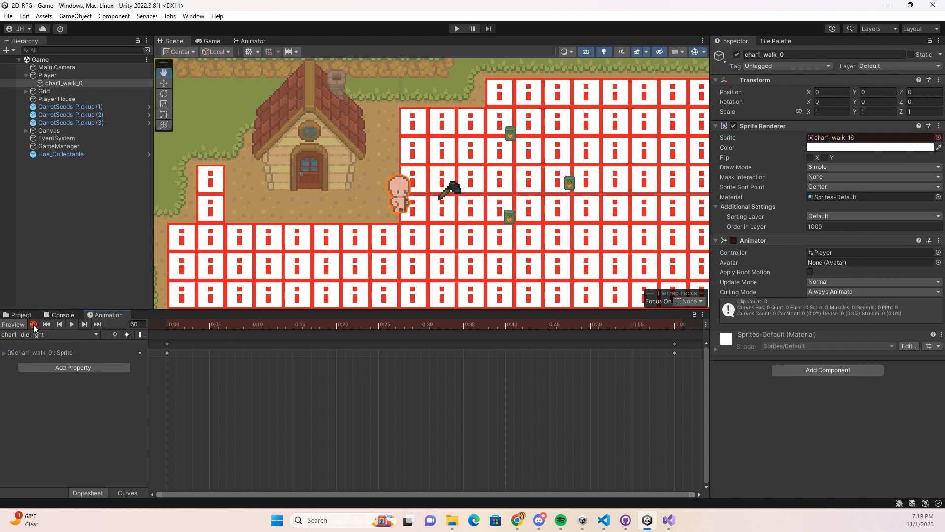
{"action": "left_click", "coordinate": [72, 324]}
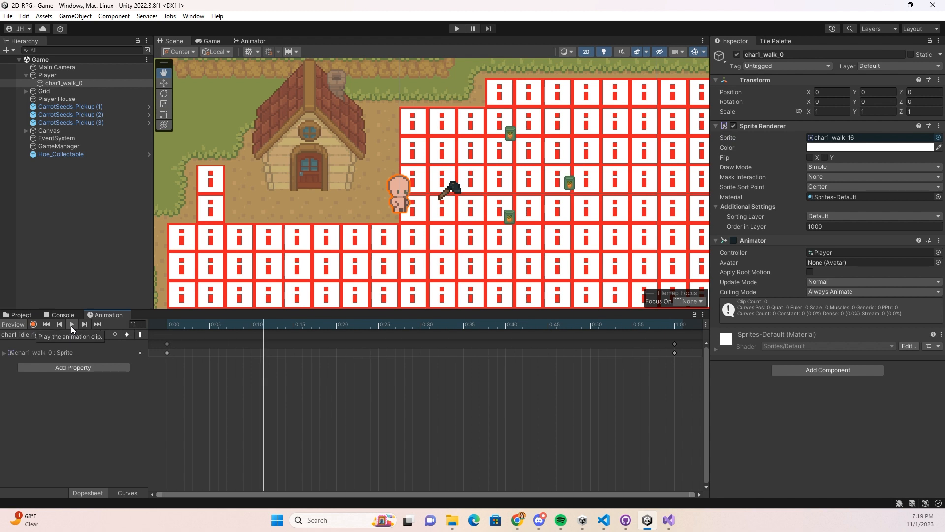
Open the char1_idle_down clip and play its preview to check the idle sprite
{"action": "left_click", "coordinate": [44, 334]}
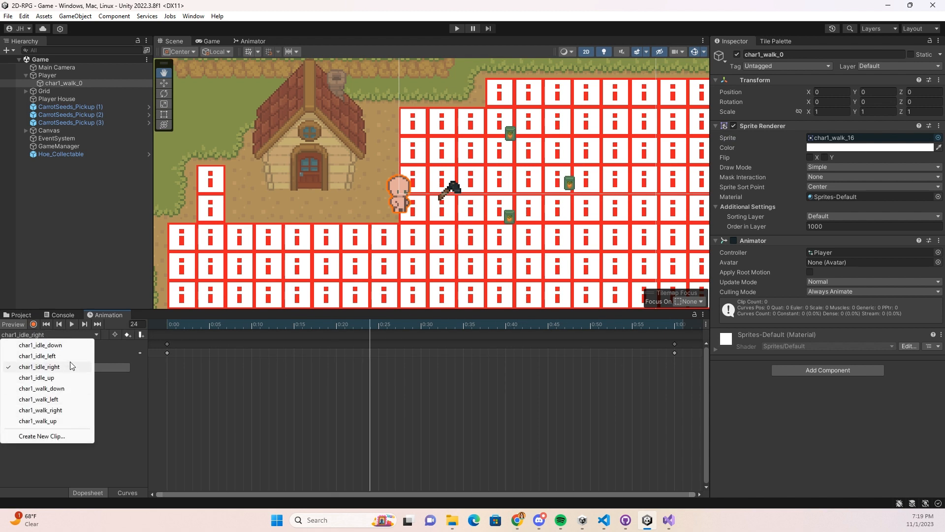
{"action": "left_click", "coordinate": [42, 345]}
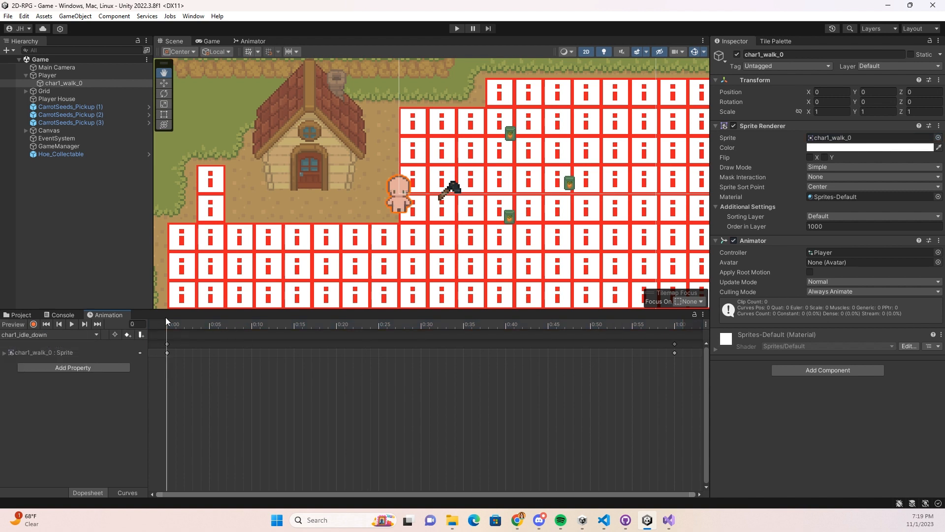
{"action": "left_click", "coordinate": [72, 323]}
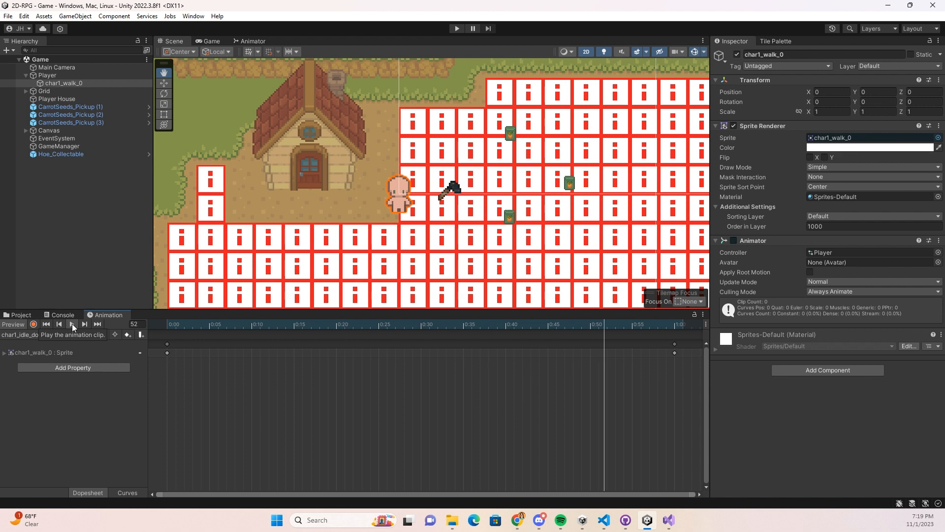
Open the char1_idle_up clip and play its preview to check the idle sprite
{"action": "left_click", "coordinate": [73, 333]}
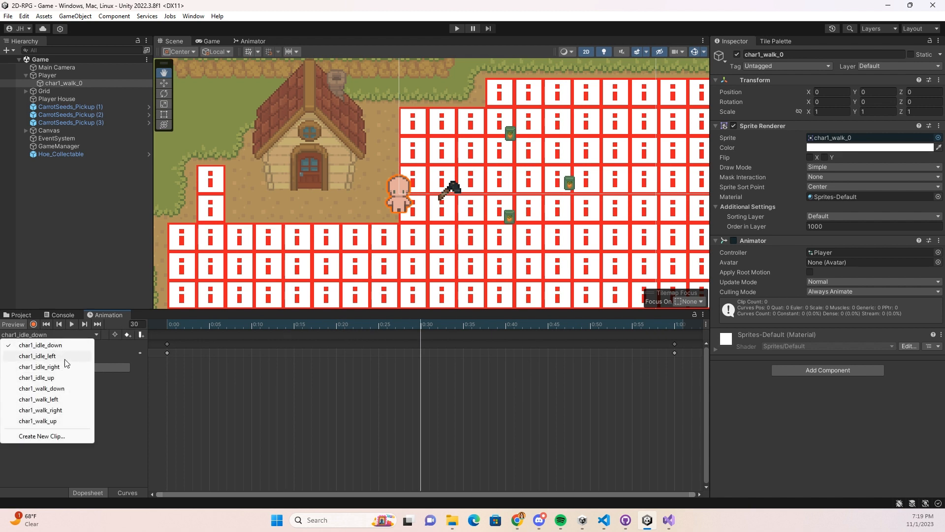
{"action": "left_click", "coordinate": [66, 377]}
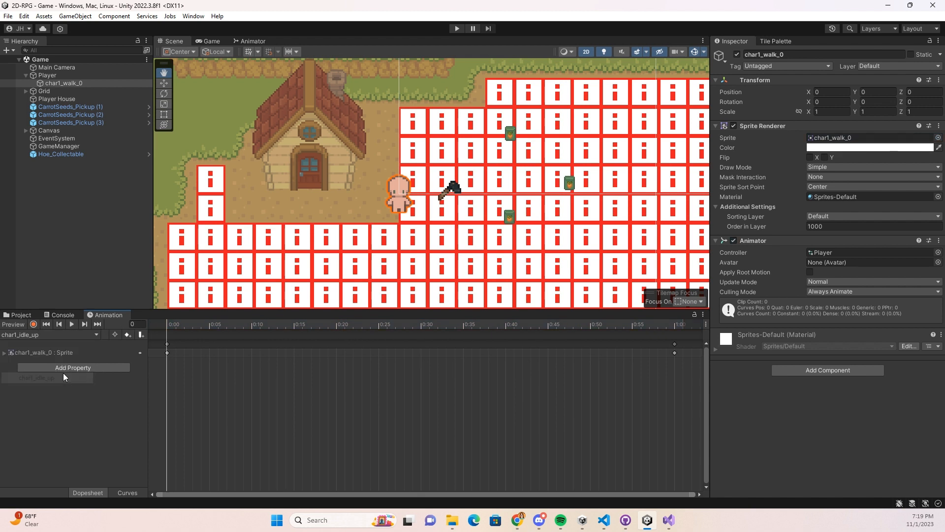
{"action": "left_click", "coordinate": [74, 325]}
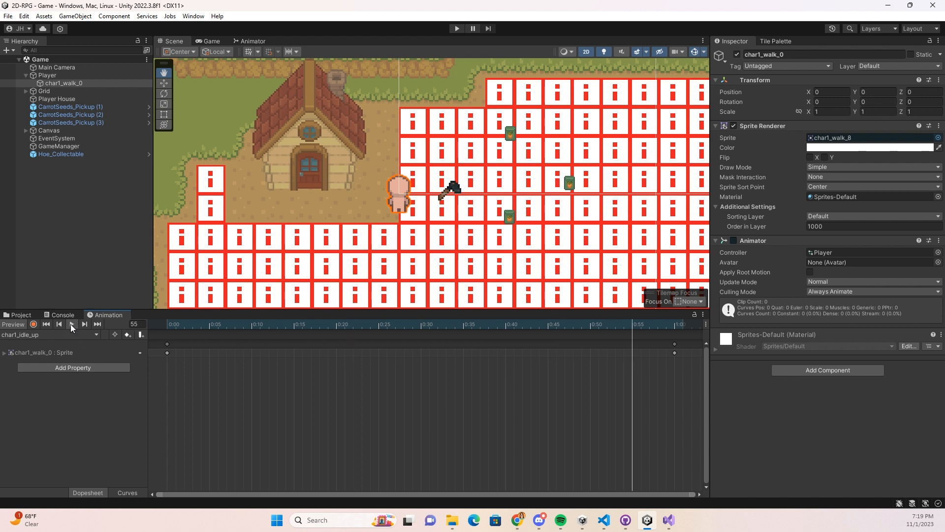
{"action": "left_click", "coordinate": [71, 324]}
Record char1_walk_8 as the sprite at the 1:00 keyframe of char1_idle_up and end recording
{"action": "left_click", "coordinate": [676, 325]}
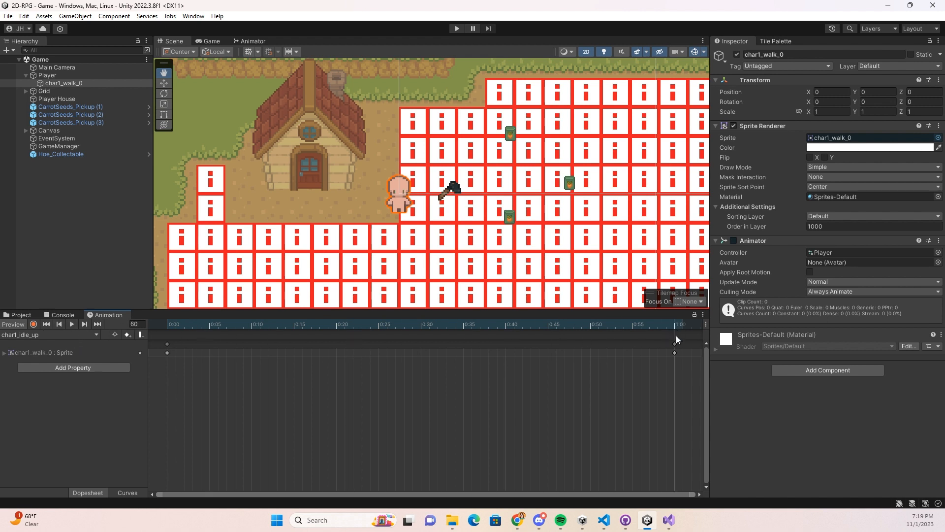
{"action": "left_click", "coordinate": [33, 324]}
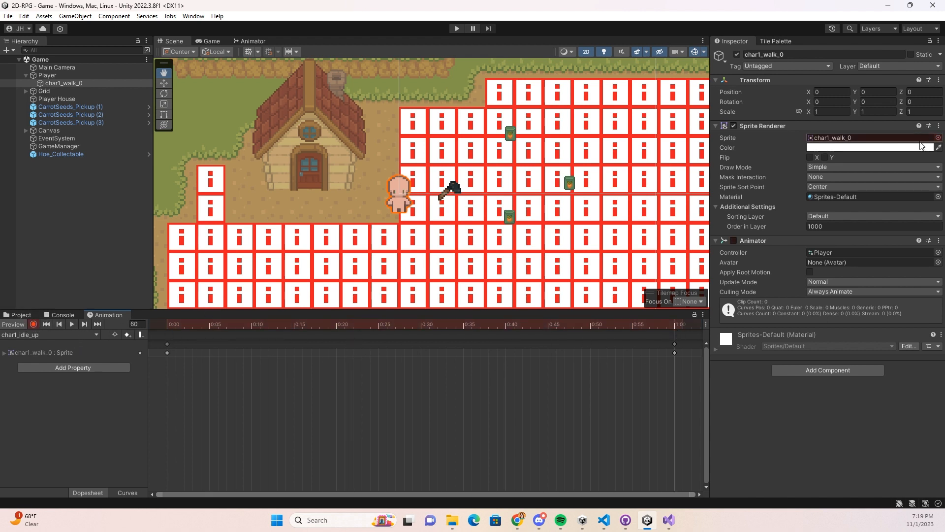
{"action": "left_click", "coordinate": [938, 138]}
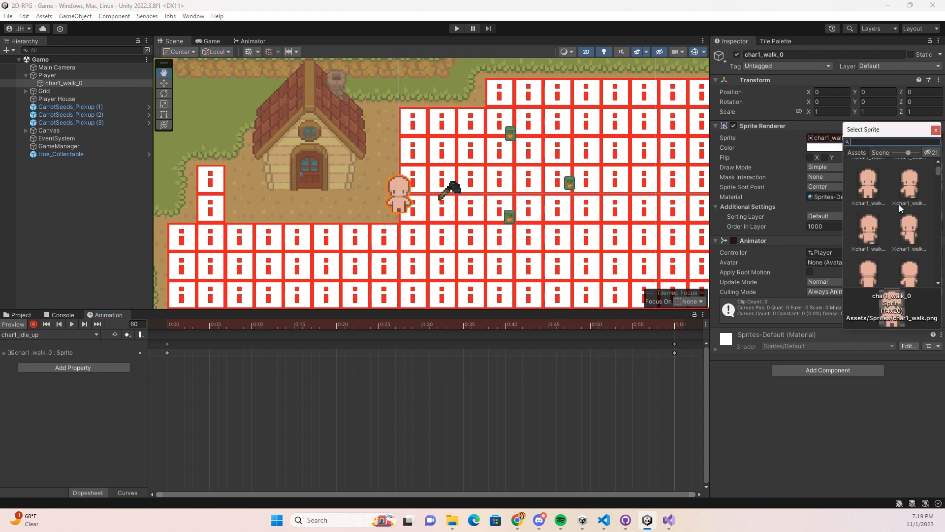
{"action": "double_click", "coordinate": [874, 238]}
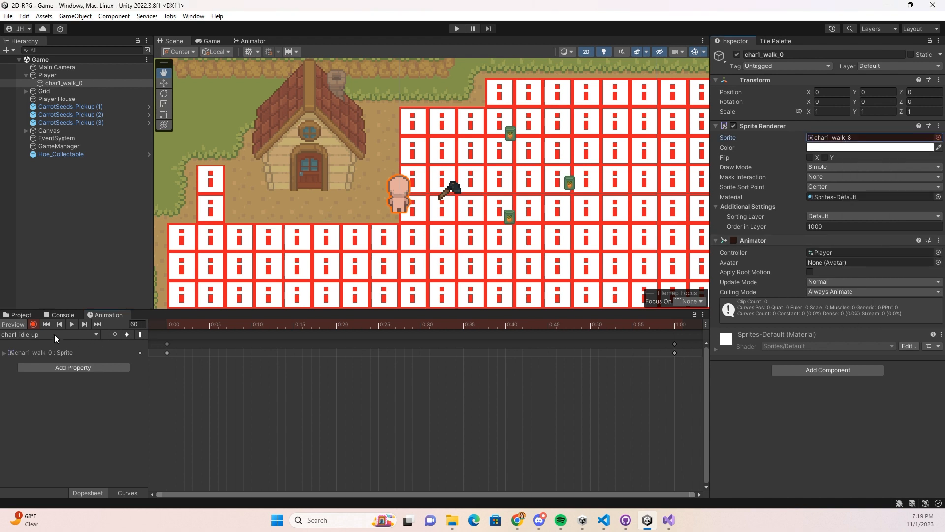
{"action": "left_click", "coordinate": [33, 324]}
Play back the corrected char1_idle_up clip and expand its Sprite track to show the keyframe images
{"action": "left_click", "coordinate": [71, 324]}
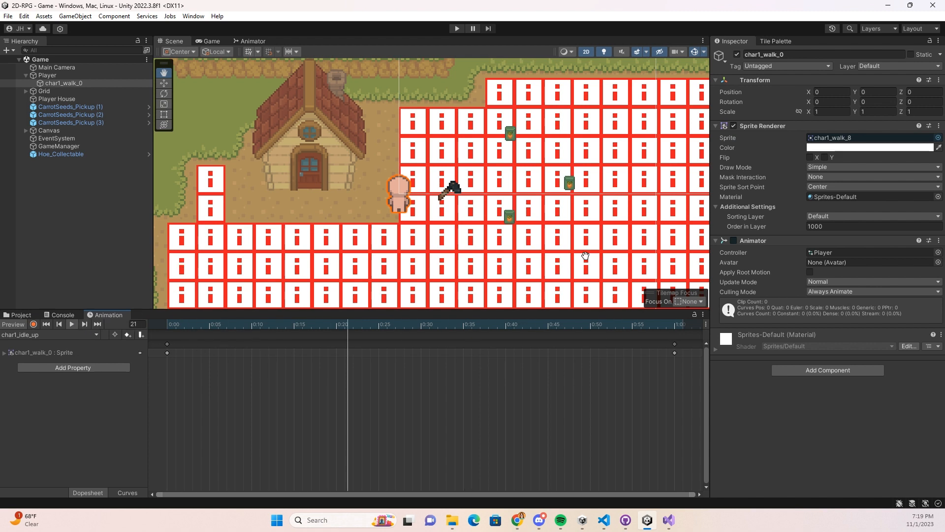
{"action": "left_click", "coordinate": [71, 325]}
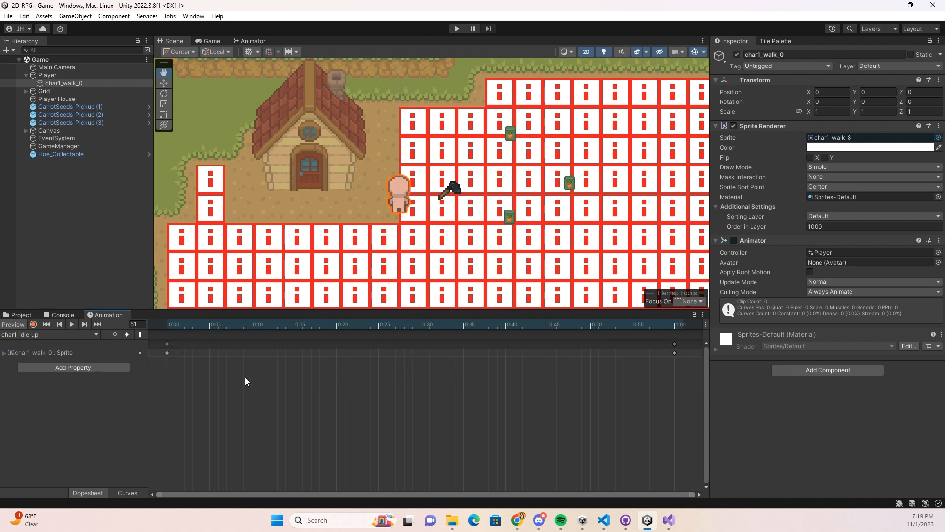
{"action": "left_click", "coordinate": [5, 353]}
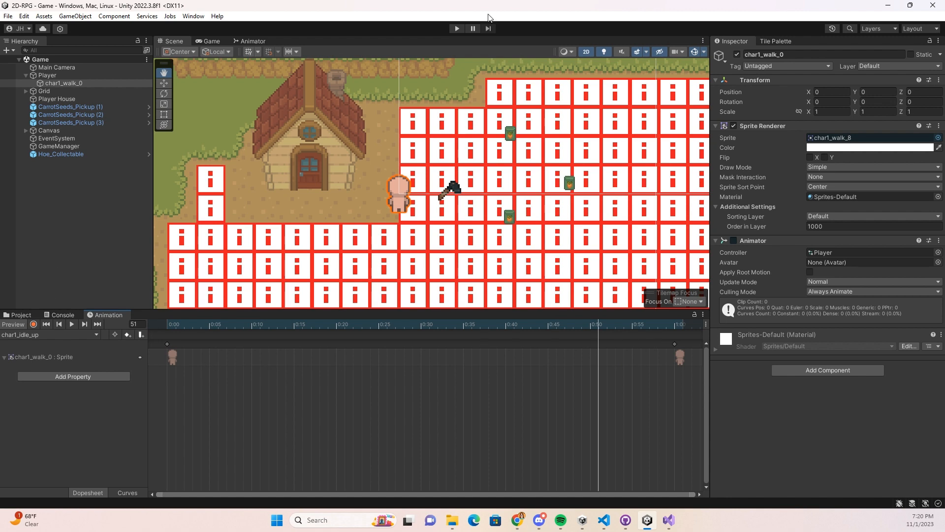
Run the game and walk the character up, down, left and right to test the corrected idle clips
{"action": "left_click", "coordinate": [457, 28]}
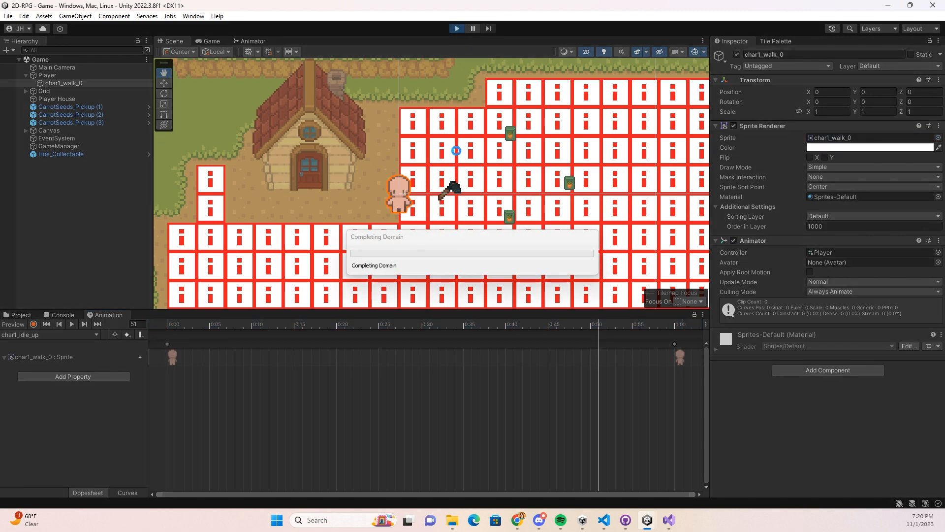
{"action": "key", "text": "w"}
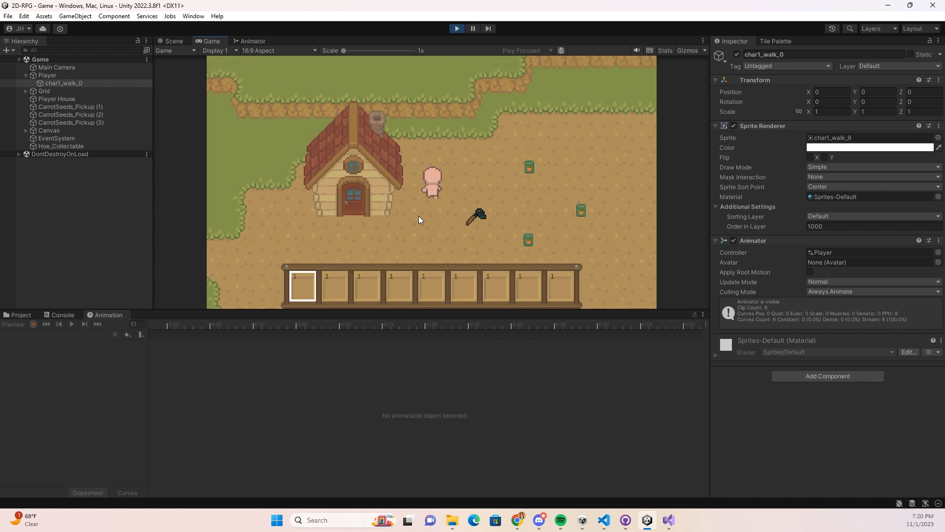
{"action": "key", "text": "s"}
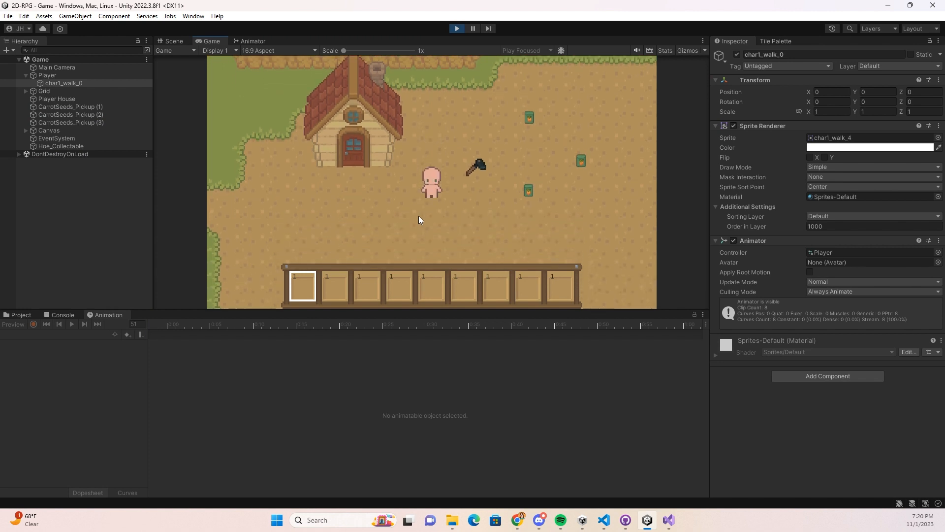
{"action": "key", "text": "a"}
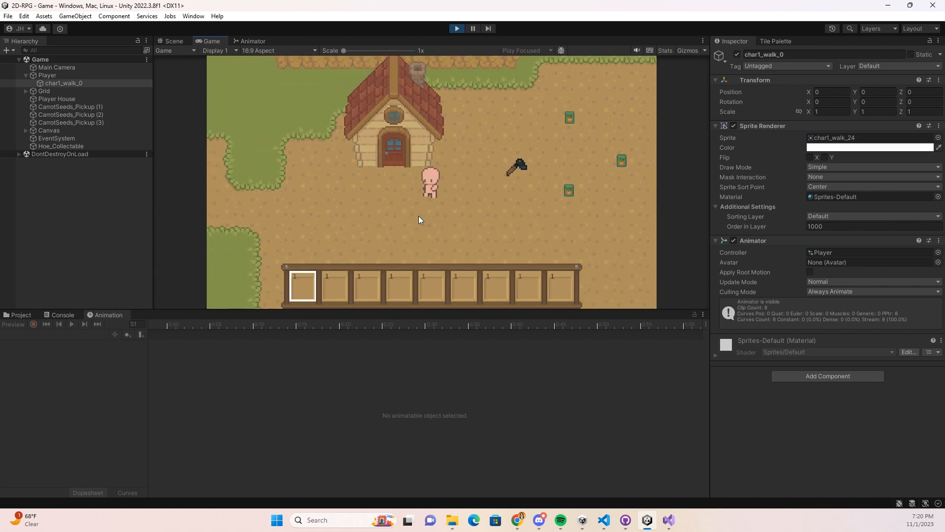
{"action": "key", "text": "d"}
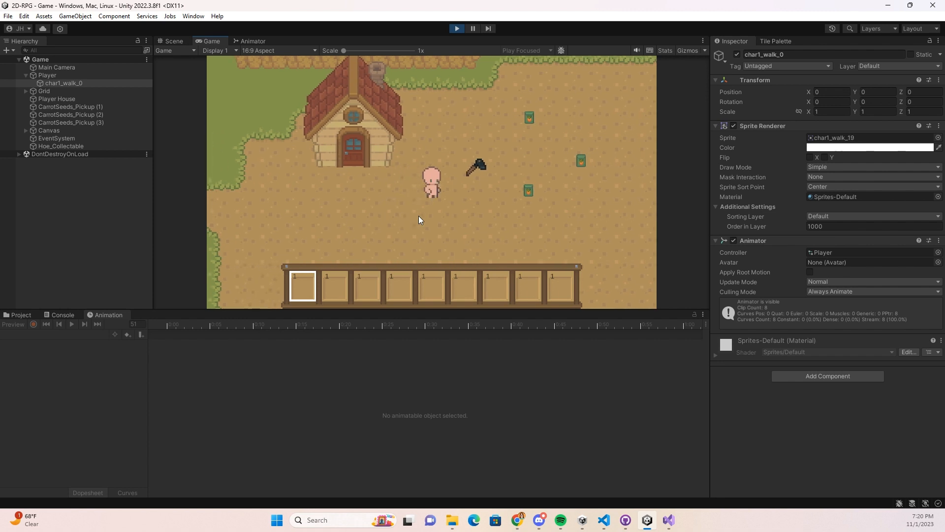
Stop the game and open the Sprites folder in the project assets, collapsing the char1_hoe sheet
{"action": "left_click", "coordinate": [457, 29]}
{"action": "left_click", "coordinate": [22, 315]}
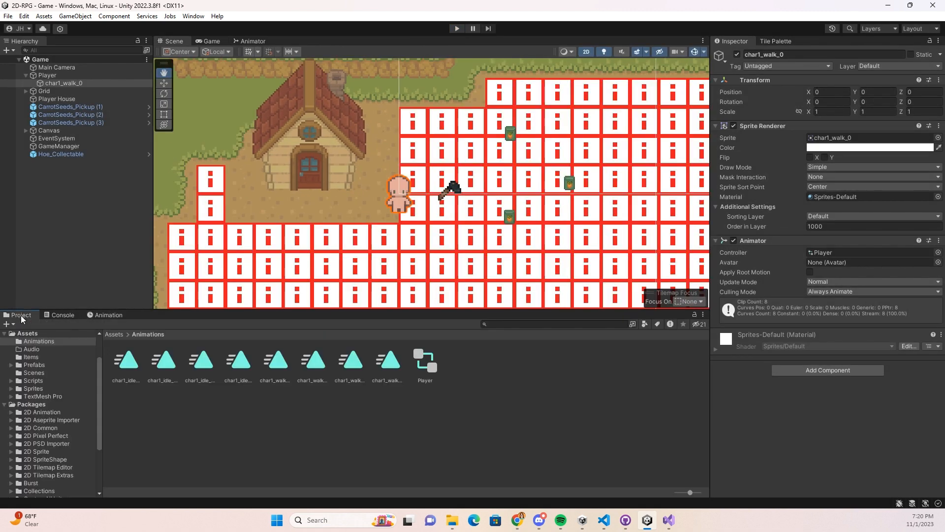
{"action": "left_click", "coordinate": [113, 334]}
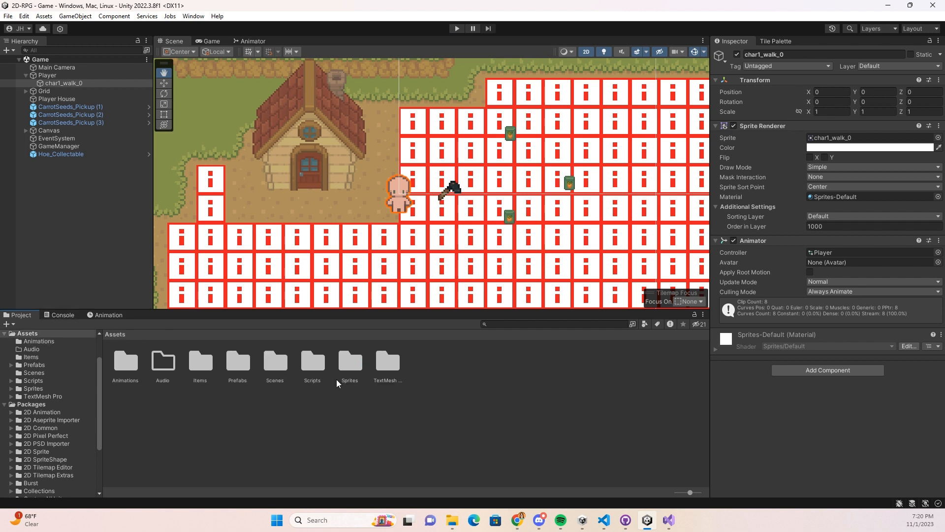
{"action": "left_click", "coordinate": [340, 364]}
{"action": "double_click", "coordinate": [340, 364]}
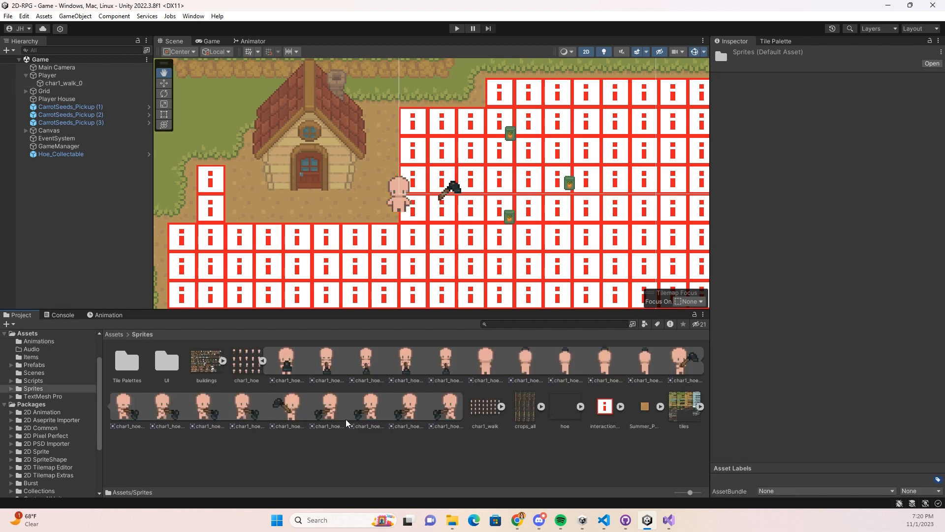
{"action": "left_click", "coordinate": [261, 363]}
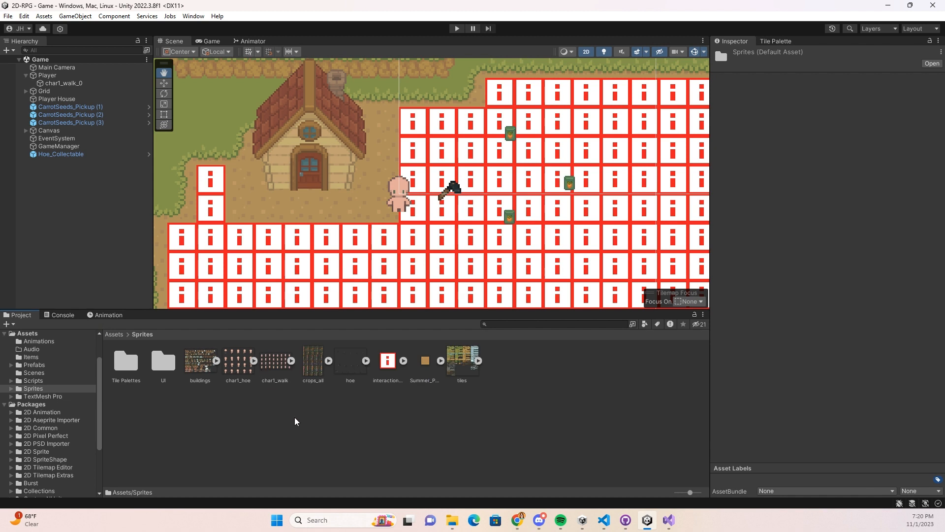
Delete the already sliced char1_hoe sprite sheet from the Sprites folder
{"action": "left_click", "coordinate": [238, 368]}
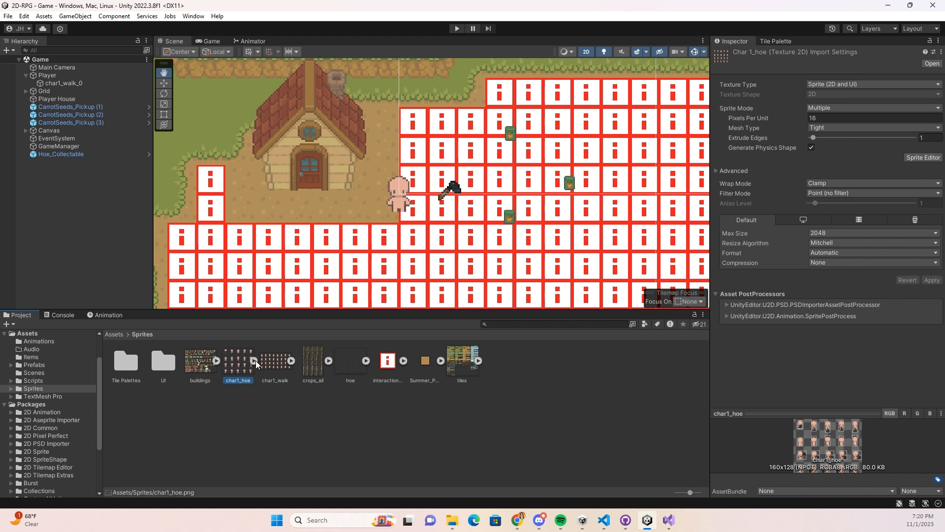
{"action": "left_click", "coordinate": [254, 360]}
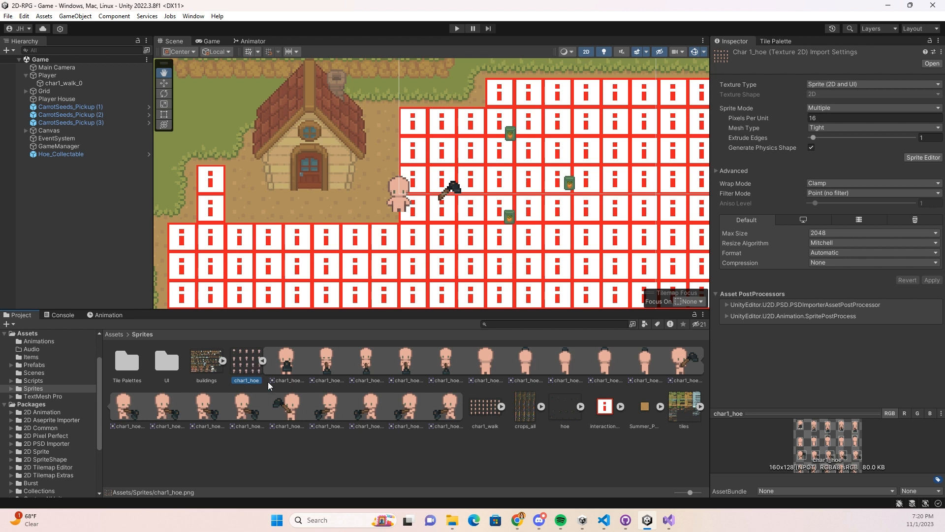
{"action": "key", "text": "Delete"}
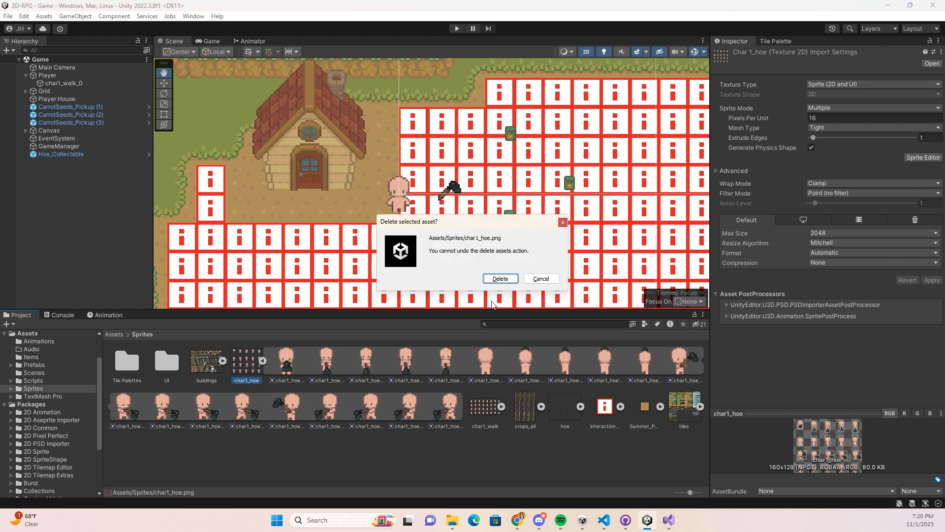
{"action": "left_click", "coordinate": [500, 279]}
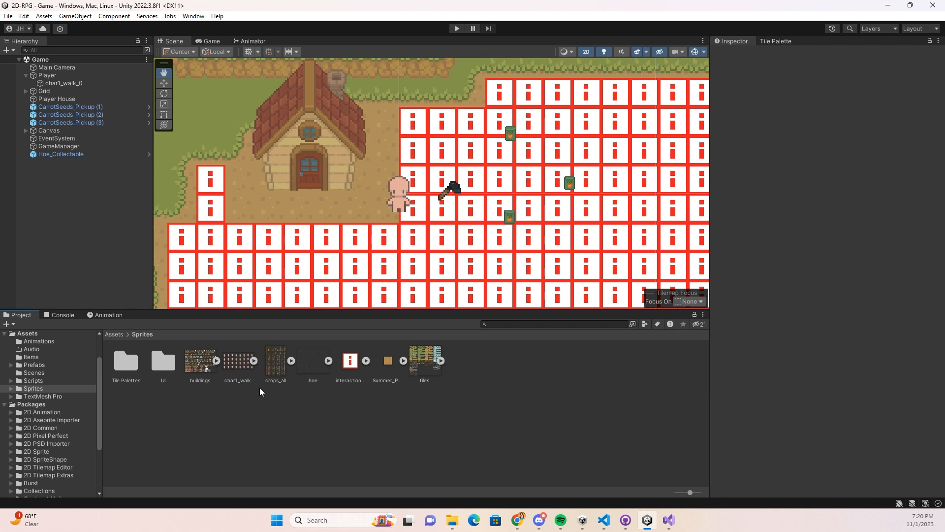
Switch to File Explorer, import the char1_hoe PNG into the project's Sprites folder and close the Explorer window
{"action": "left_click", "coordinate": [452, 521]}
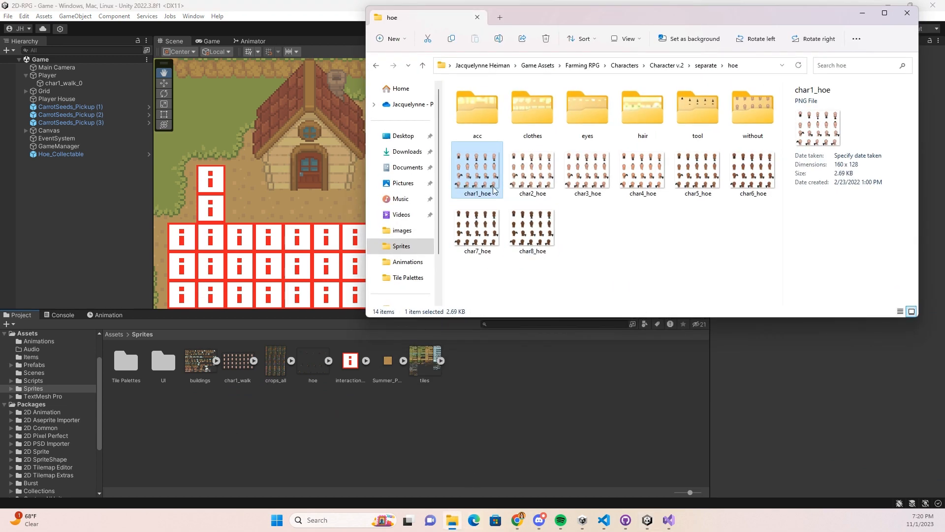
{"action": "left_click_drag", "start_coordinate": [472, 170], "coordinate": [463, 359]}
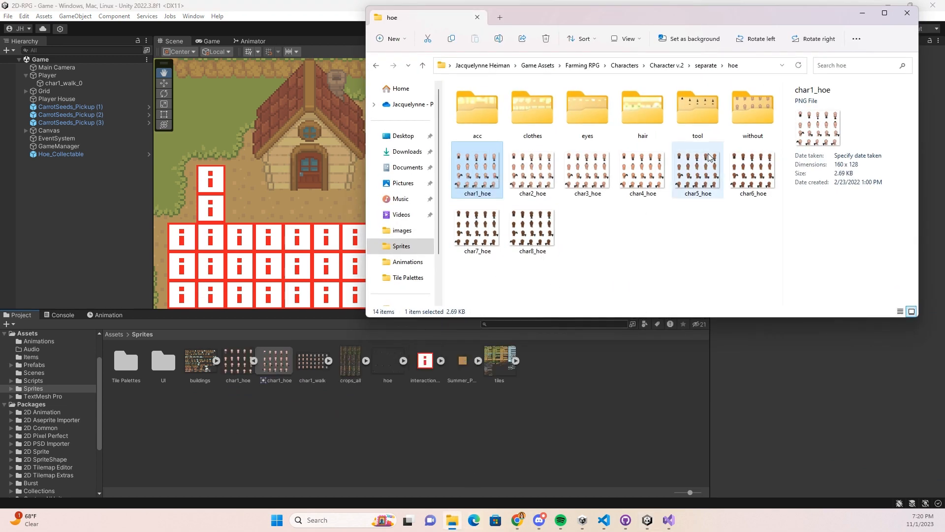
{"action": "left_click", "coordinate": [905, 15]}
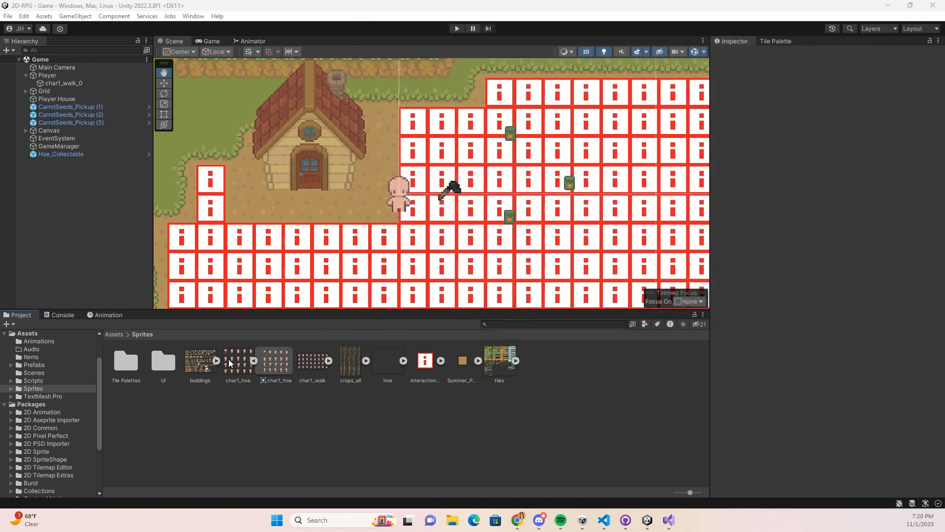
Set char1_hoe's import settings to Sprite Mode Multiple, 16 pixels per unit, Point (no filter) and compression None, and apply them
{"action": "left_click", "coordinate": [237, 377]}
{"action": "left_click", "coordinate": [253, 360]}
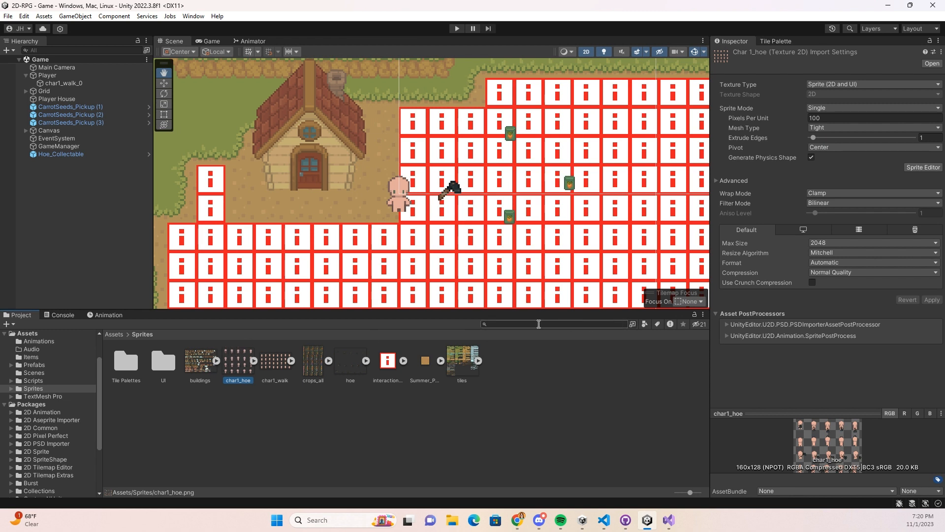
{"action": "left_click", "coordinate": [886, 109]}
{"action": "left_click", "coordinate": [879, 129]}
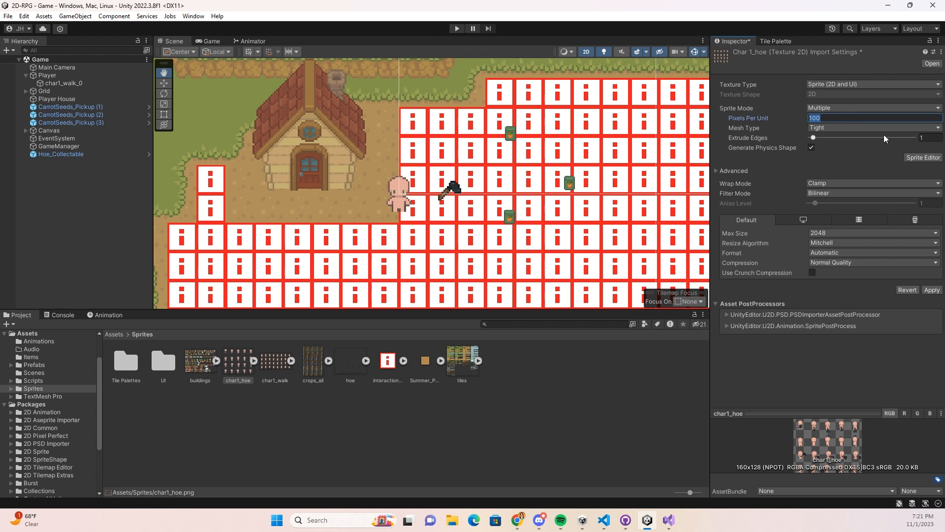
{"action": "type", "text": "16"}
{"action": "left_click", "coordinate": [889, 193]}
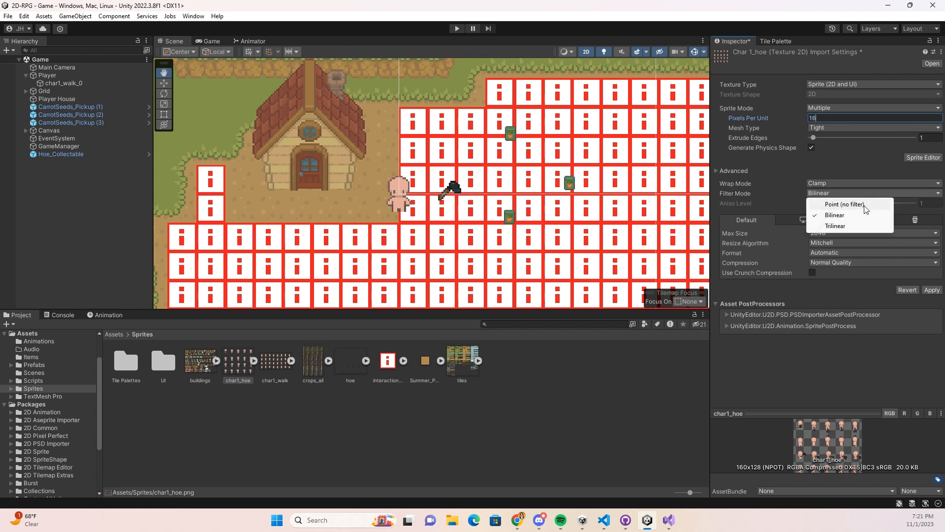
{"action": "left_click", "coordinate": [852, 203]}
{"action": "left_click", "coordinate": [846, 264]}
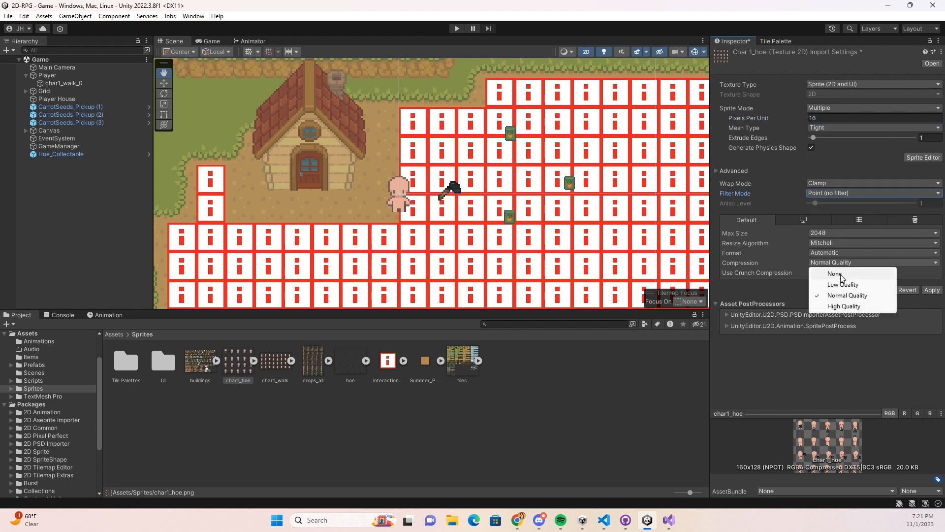
{"action": "left_click", "coordinate": [842, 275]}
{"action": "left_click", "coordinate": [932, 281]}
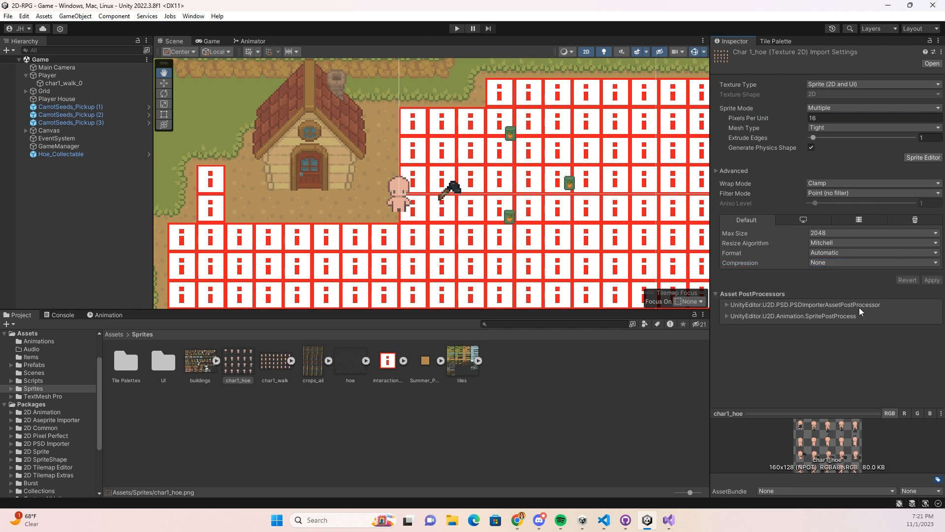
Slice char1_hoe in the Sprite Editor with type Automatic and pivot Center, apply the slices and save the import settings
{"action": "left_click", "coordinate": [924, 157]}
{"action": "left_click", "coordinate": [50, 27]}
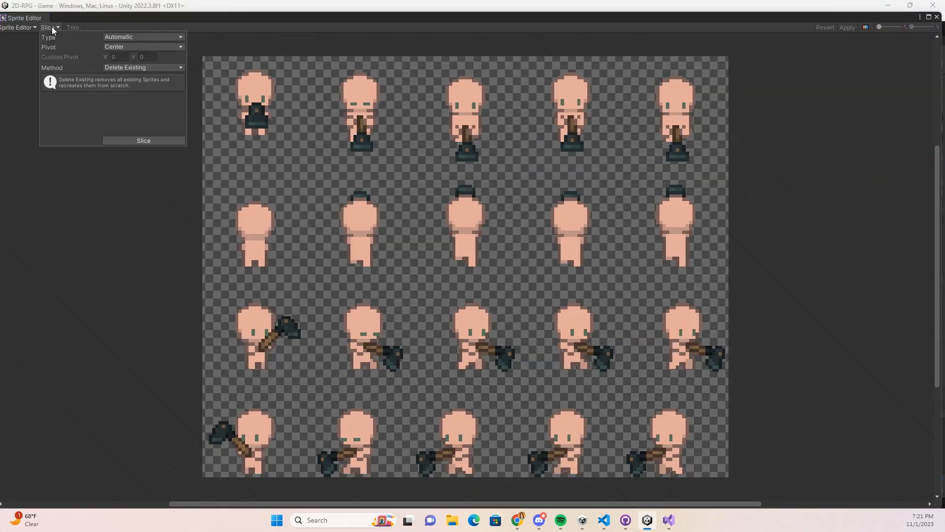
{"action": "left_click", "coordinate": [151, 143]}
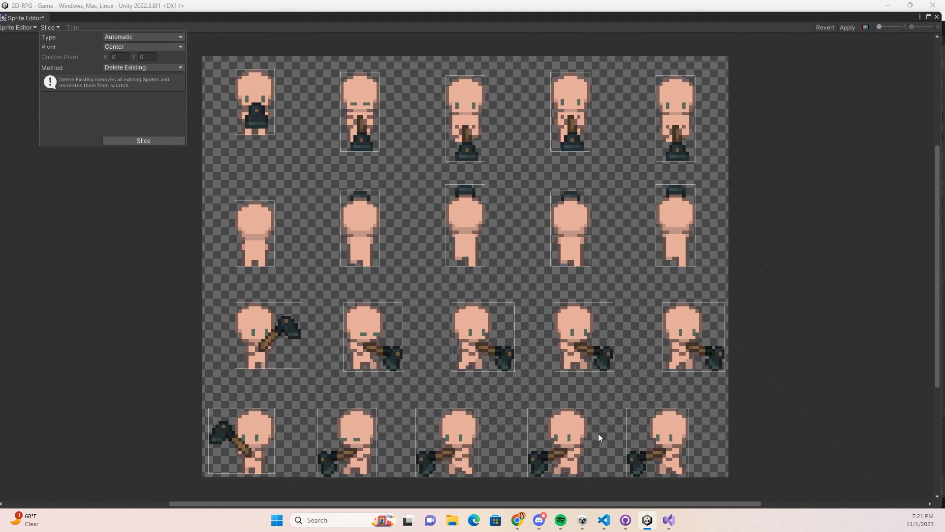
{"action": "left_click", "coordinate": [846, 28]}
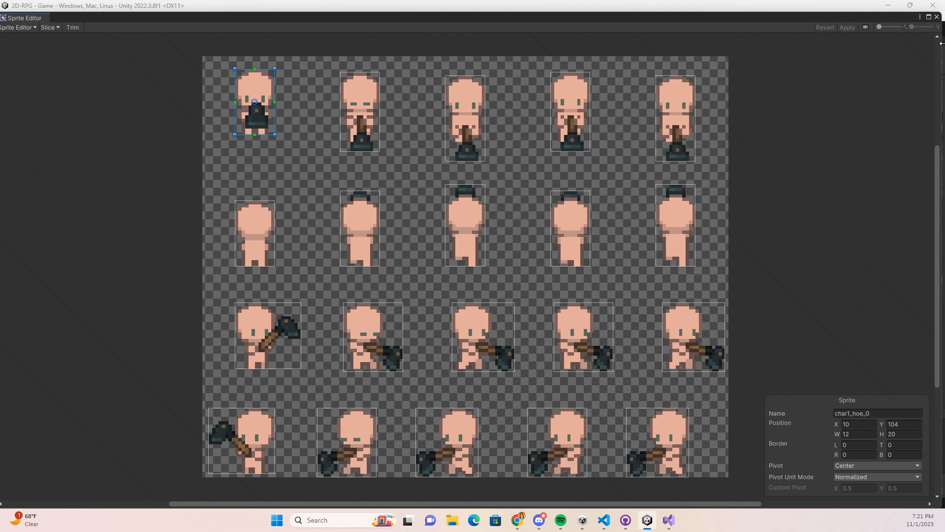
{"action": "left_click", "coordinate": [937, 17]}
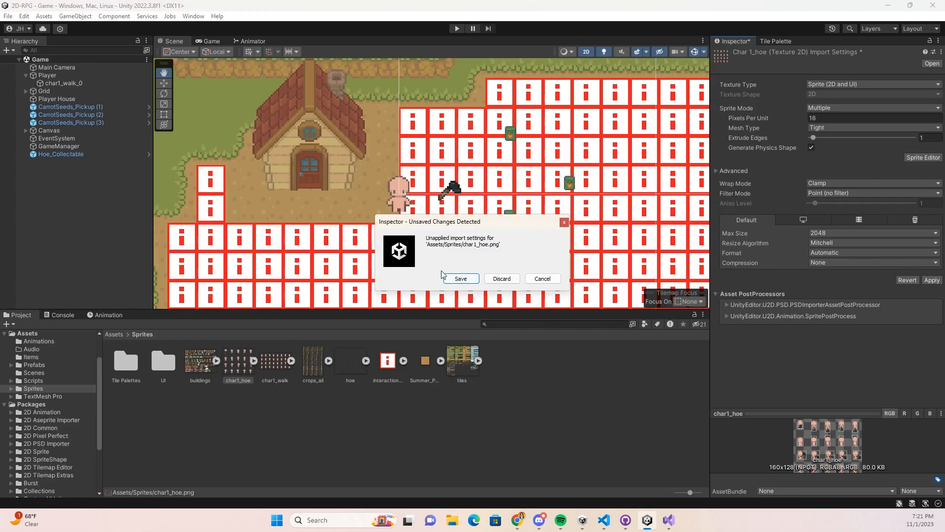
{"action": "left_click", "coordinate": [458, 278]}
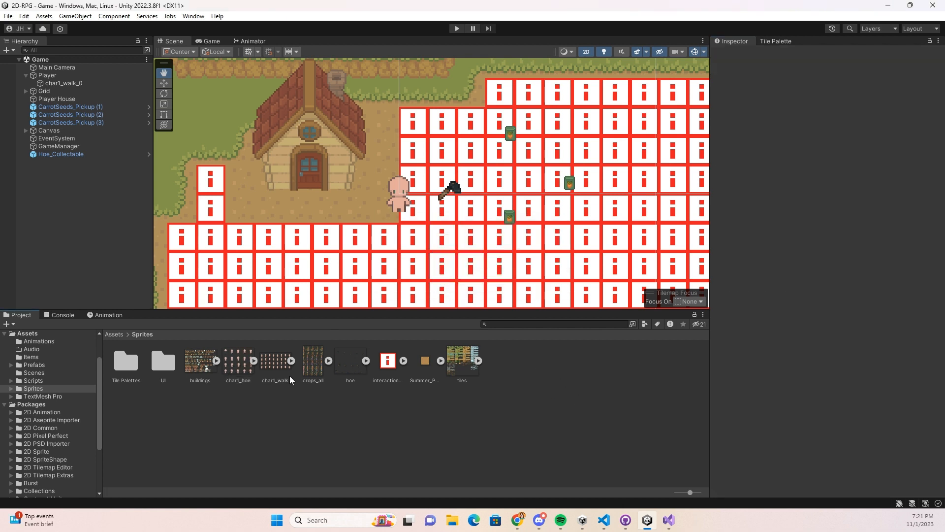
Create an animation clip from sprites char1_hoe_0 to char1_hoe_4 in the scene, saved in the Animations folder as char1_hoe_down
{"action": "left_click", "coordinate": [254, 361]}
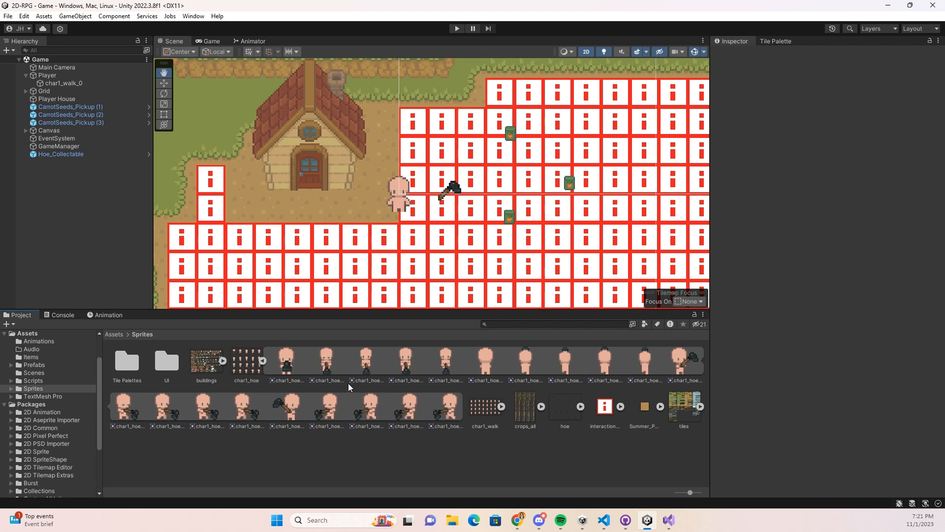
{"action": "left_click", "coordinate": [289, 367]}
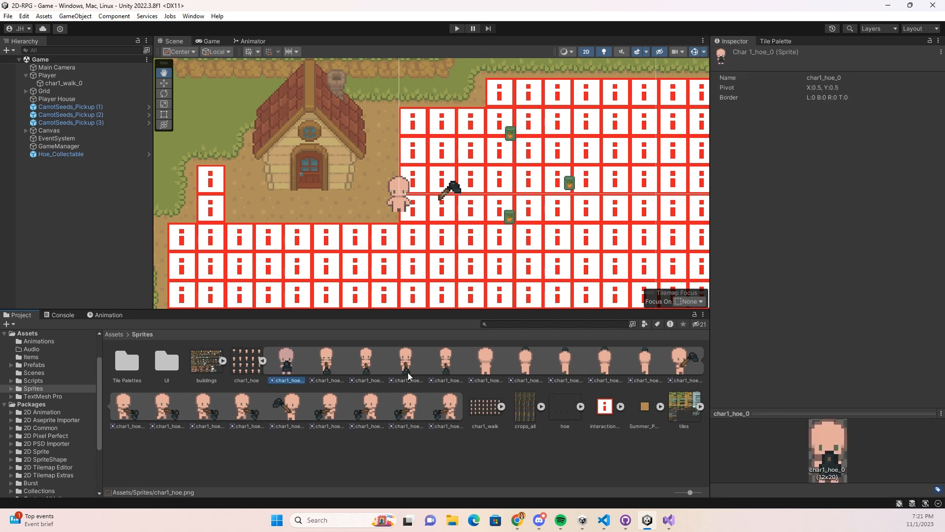
{"action": "left_click", "coordinate": [445, 367], "text": "shift"}
{"action": "left_click_drag", "start_coordinate": [445, 368], "coordinate": [278, 213]}
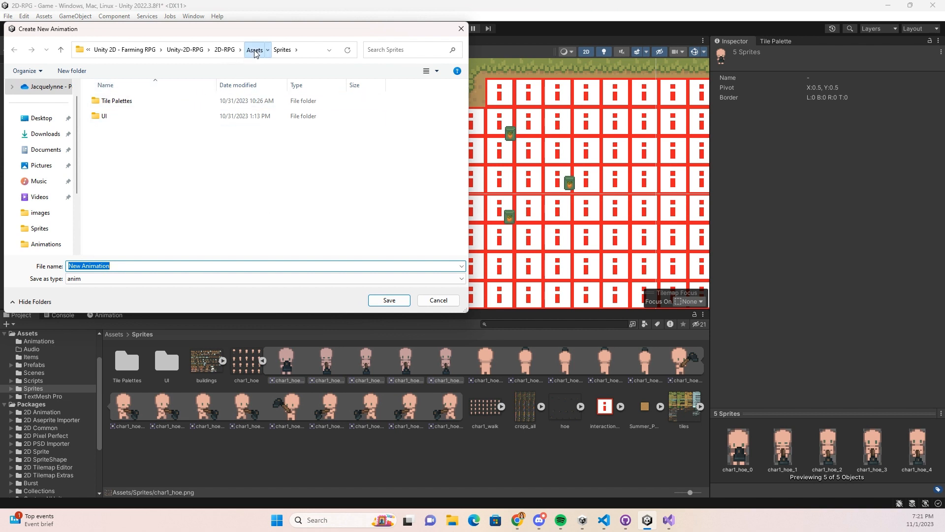
{"action": "left_click", "coordinate": [254, 49]}
{"action": "double_click", "coordinate": [158, 108]}
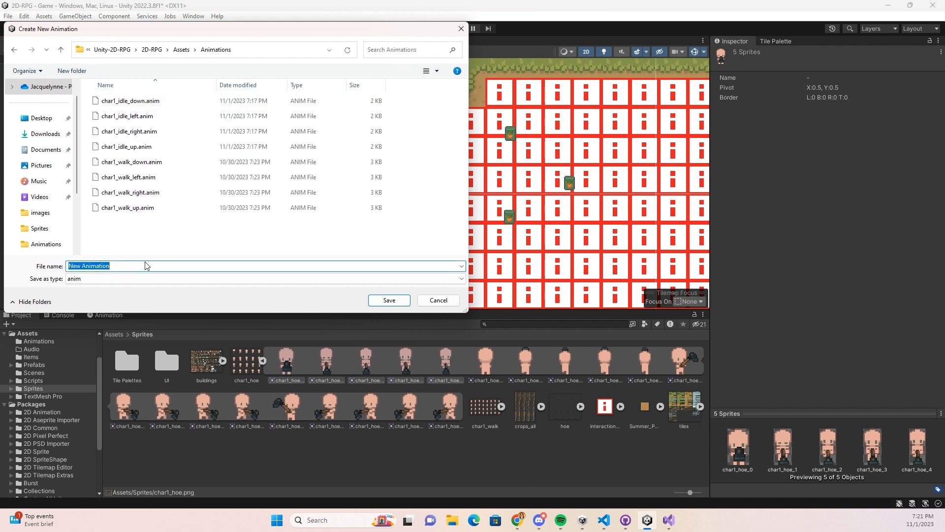
{"action": "type", "text": "char1"}
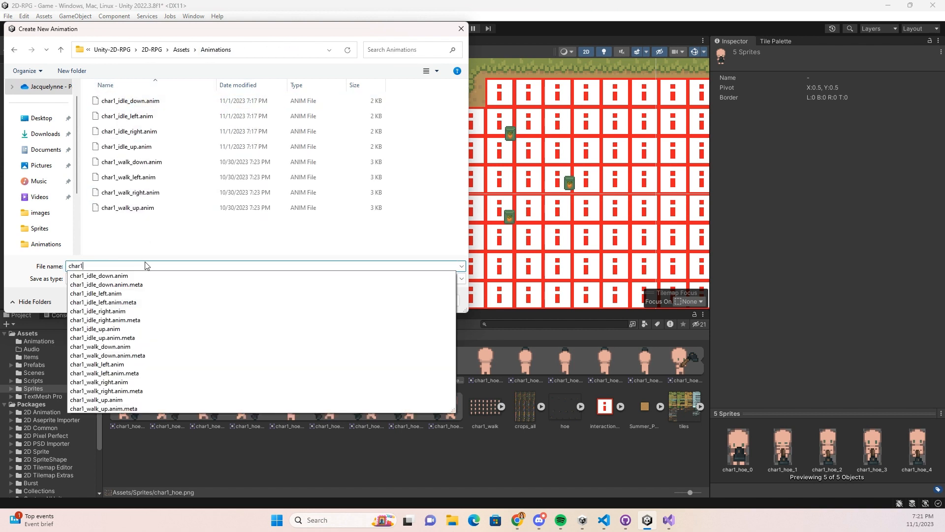
{"action": "type", "text": "_hoe_"}
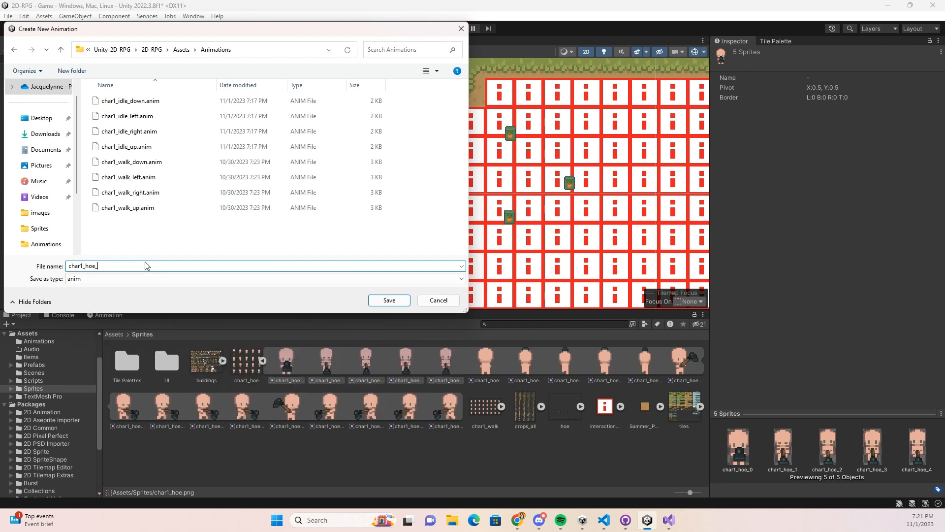
{"action": "type", "text": "down"}
{"action": "key", "text": "Return"}
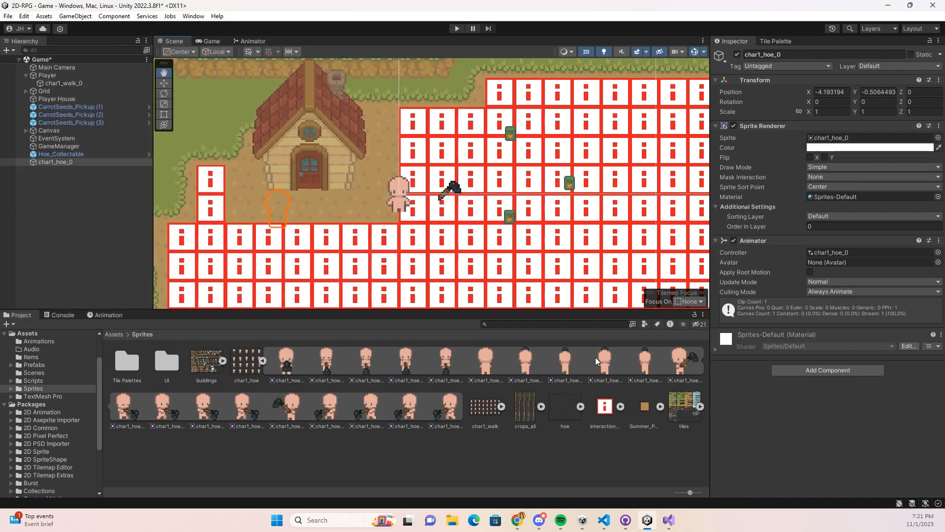
Create an animation clip from sprites char1_hoe_5 to char1_hoe_9 in the scene, saved in the Animations folder as char1_hoe_up
{"action": "left_click", "coordinate": [488, 364]}
{"action": "left_click", "coordinate": [642, 365], "text": "shift"}
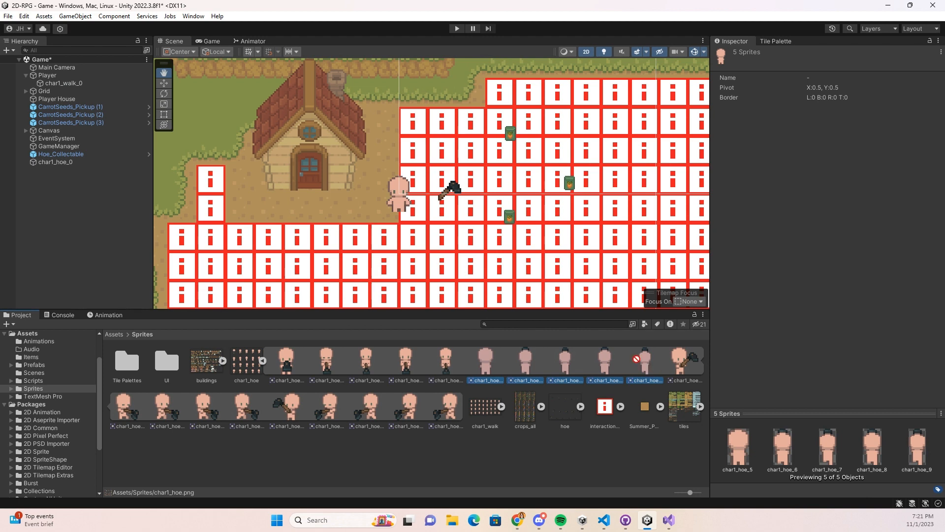
{"action": "left_click", "coordinate": [254, 51]}
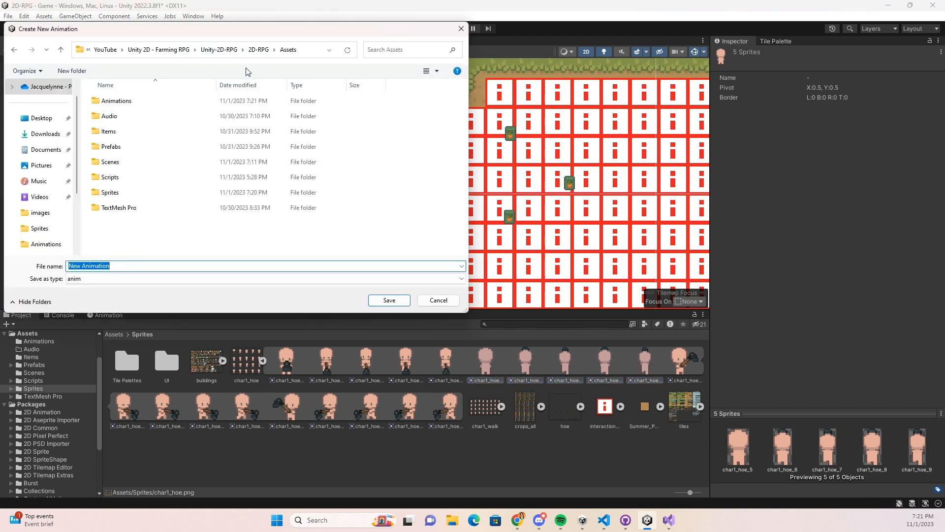
{"action": "left_click", "coordinate": [146, 103]}
{"action": "double_click", "coordinate": [147, 104]}
{"action": "type", "text": "c"}
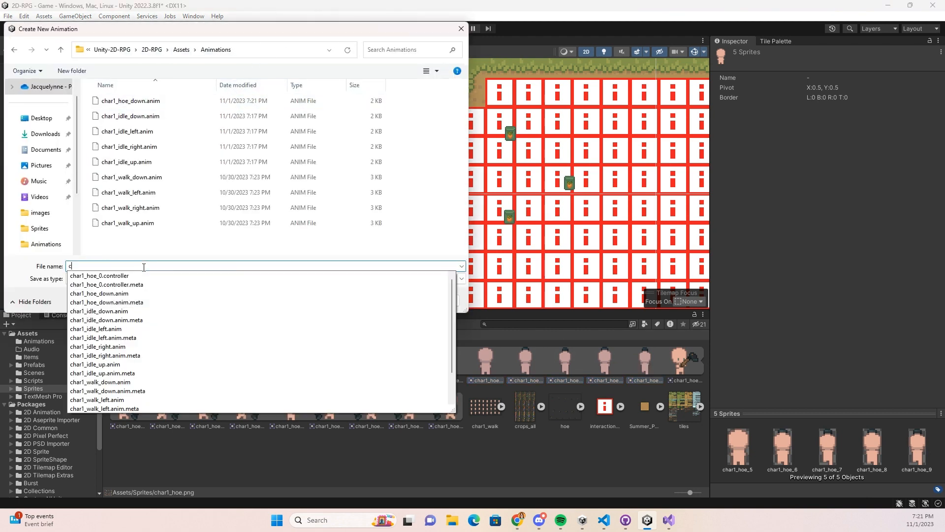
{"action": "type", "text": "har1_h"}
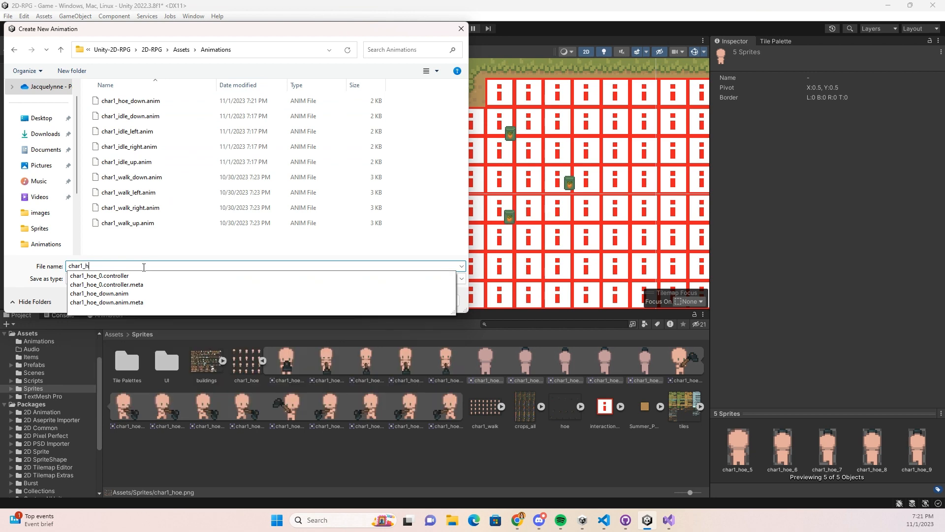
{"action": "type", "text": "oe_up"}
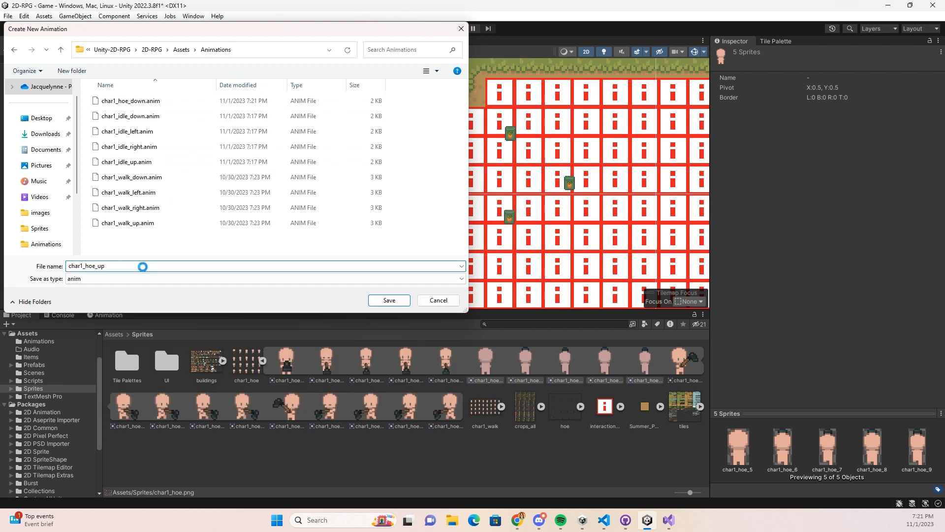
{"action": "key", "text": "Return"}
Create an animation clip from sprites char1_hoe_10 to char1_hoe_14 in the scene, saved in the Animations folder as char1_hoe_right
{"action": "left_click", "coordinate": [684, 364]}
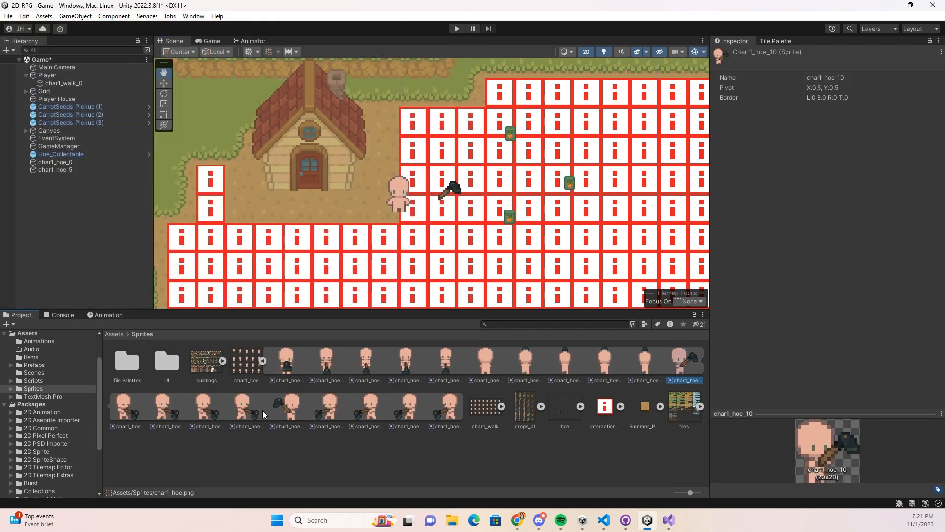
{"action": "left_click", "coordinate": [246, 410], "text": "shift"}
{"action": "left_click_drag", "start_coordinate": [246, 410], "coordinate": [240, 142]}
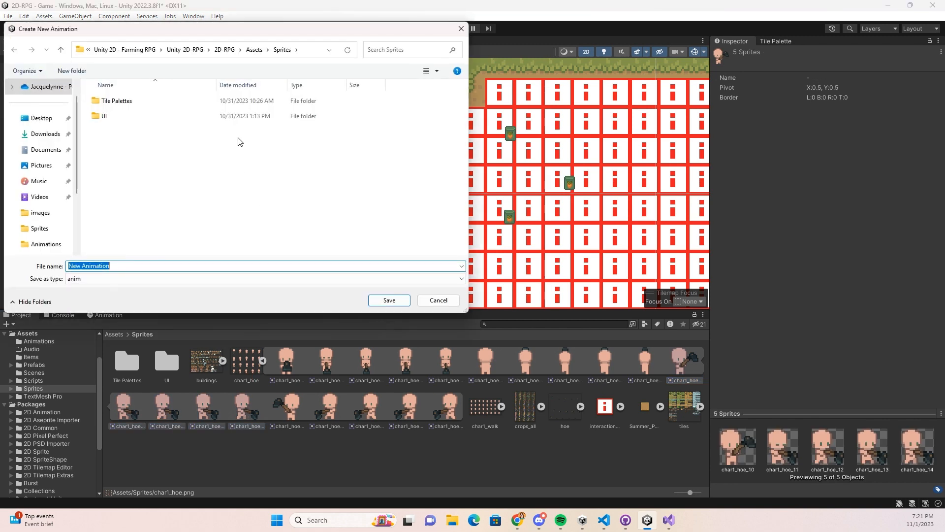
{"action": "left_click", "coordinate": [254, 50]}
{"action": "double_click", "coordinate": [116, 100]}
{"action": "triple_click", "coordinate": [140, 266]}
{"action": "type", "text": "char"}
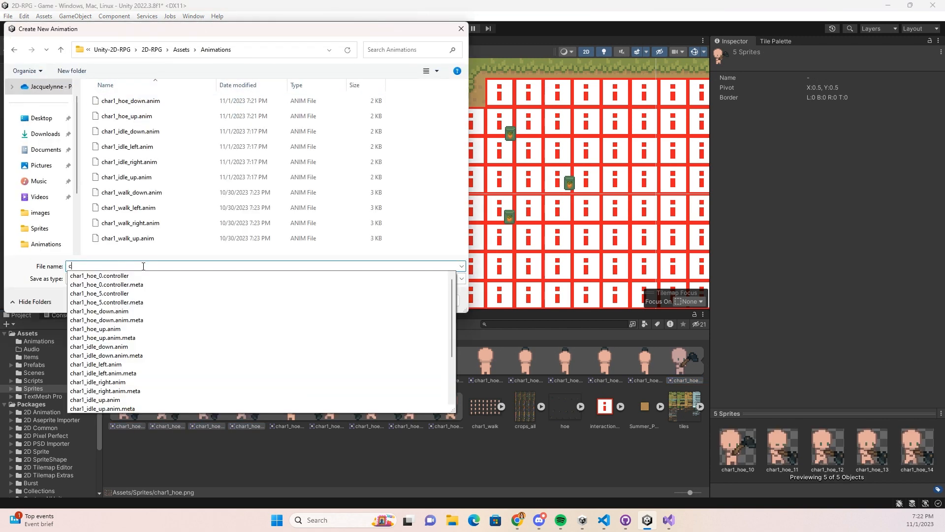
{"action": "type", "text": "hoe_"}
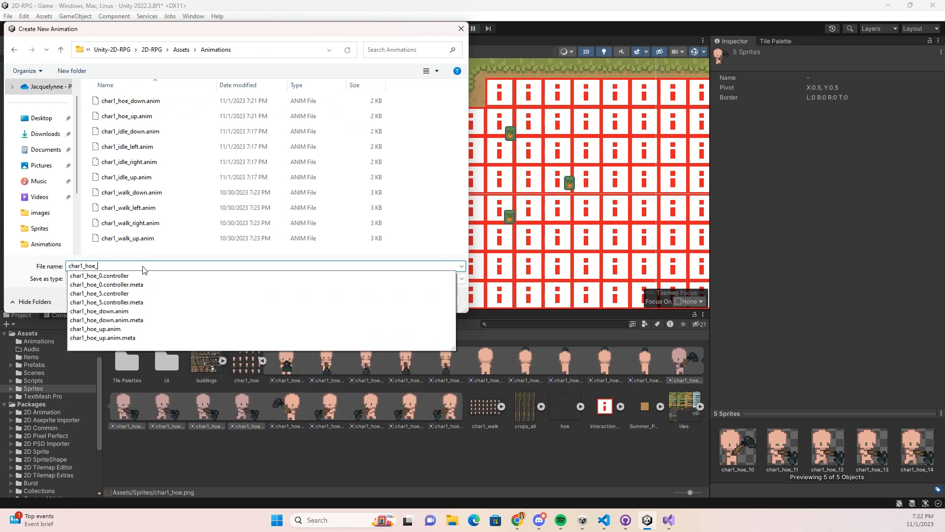
{"action": "type", "text": "right"}
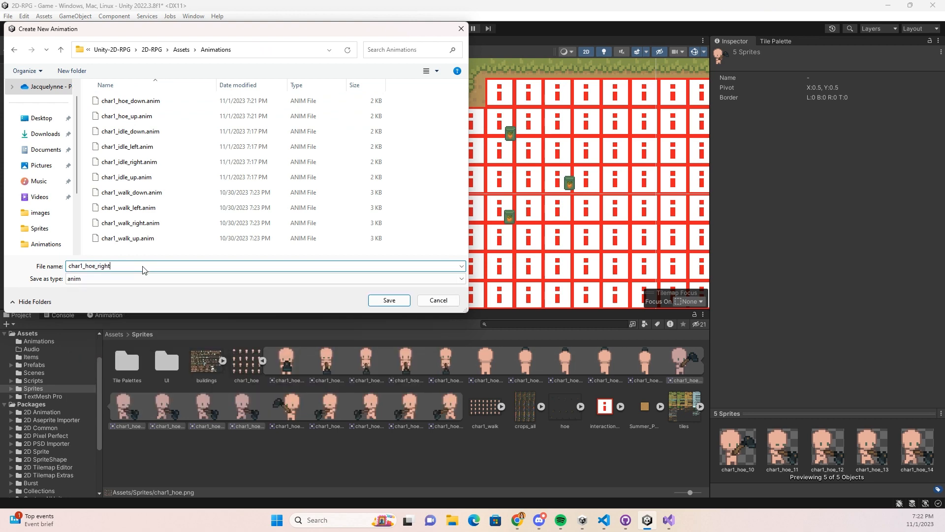
{"action": "key", "text": "Return"}
Create an animation clip from sprites char1_hoe_15 to char1_hoe_19 in the scene, saved in the Animations folder as char1_hoe_left
{"action": "left_click", "coordinate": [286, 411]}
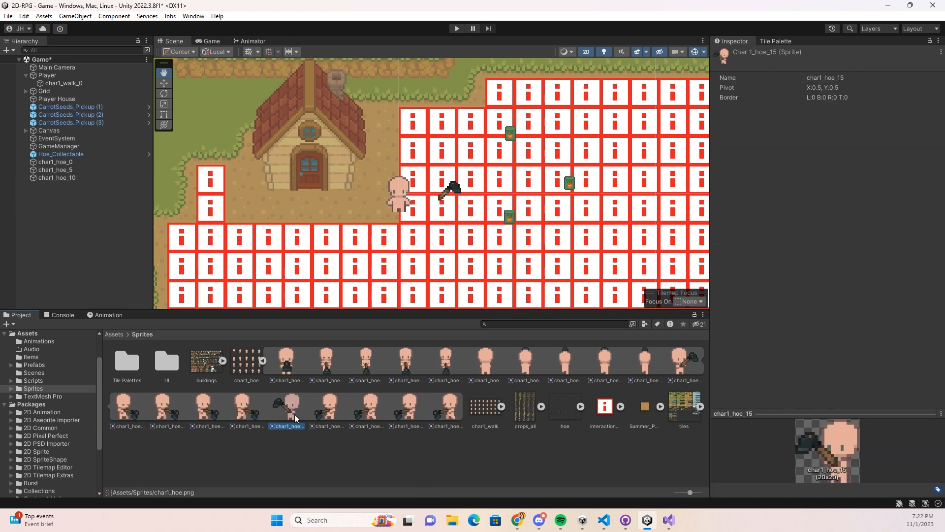
{"action": "left_click", "coordinate": [450, 413], "text": "shift"}
{"action": "left_click_drag", "start_coordinate": [450, 413], "coordinate": [349, 216]}
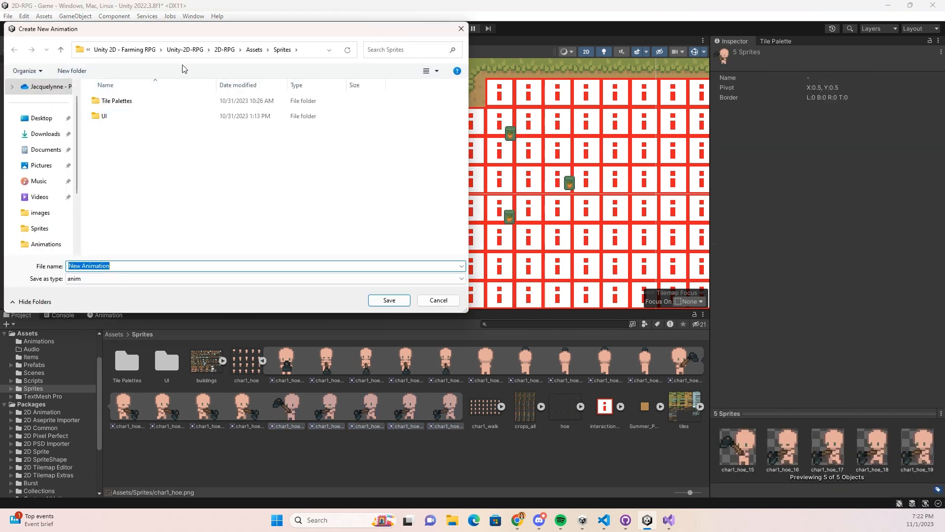
{"action": "left_click", "coordinate": [254, 49]}
{"action": "double_click", "coordinate": [136, 103]}
{"action": "left_click", "coordinate": [129, 266]}
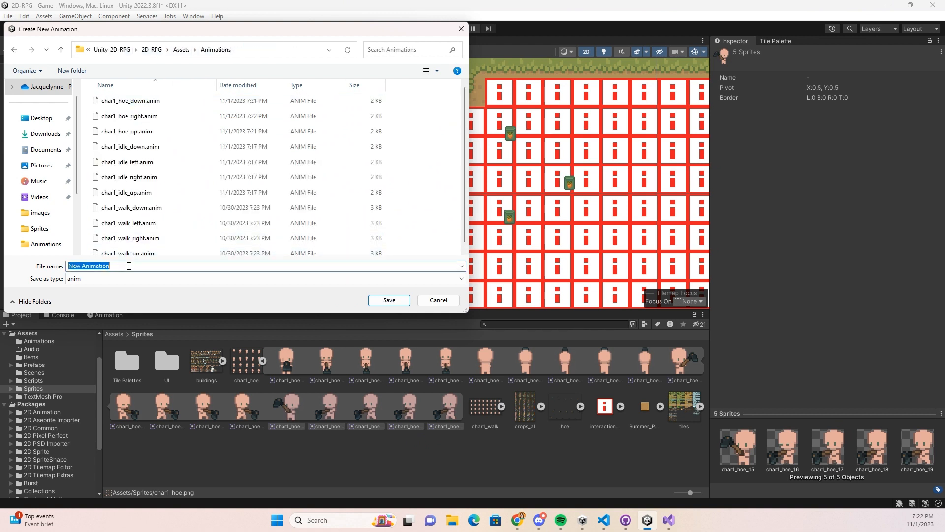
{"action": "type", "text": "char1_h"}
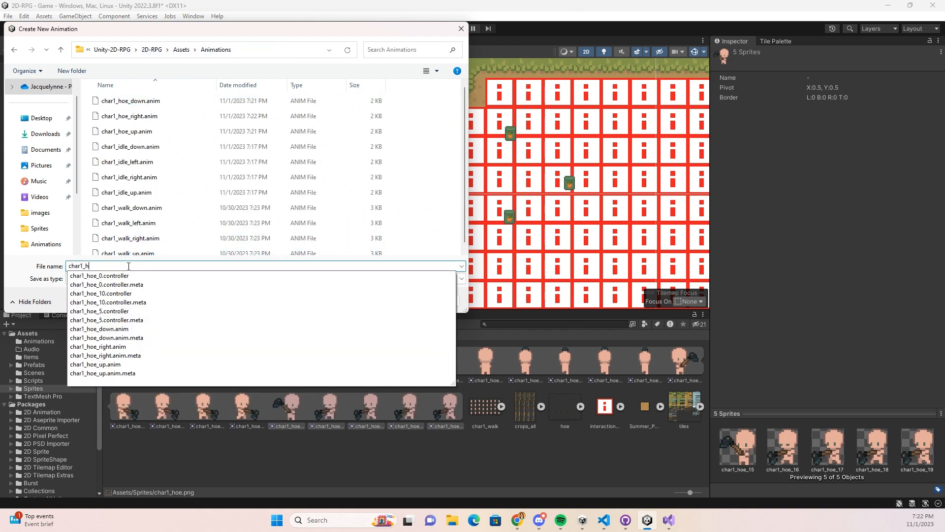
{"action": "type", "text": "oe_left"}
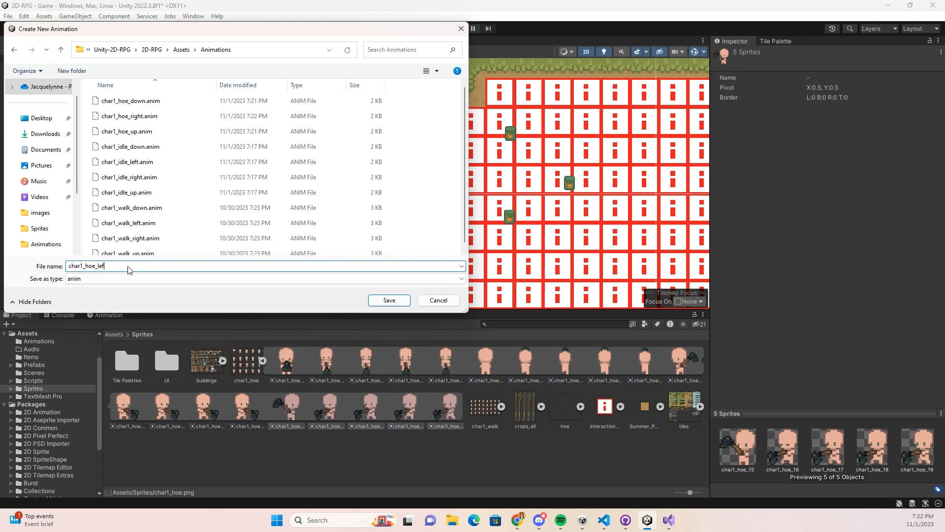
{"action": "key", "text": "Return"}
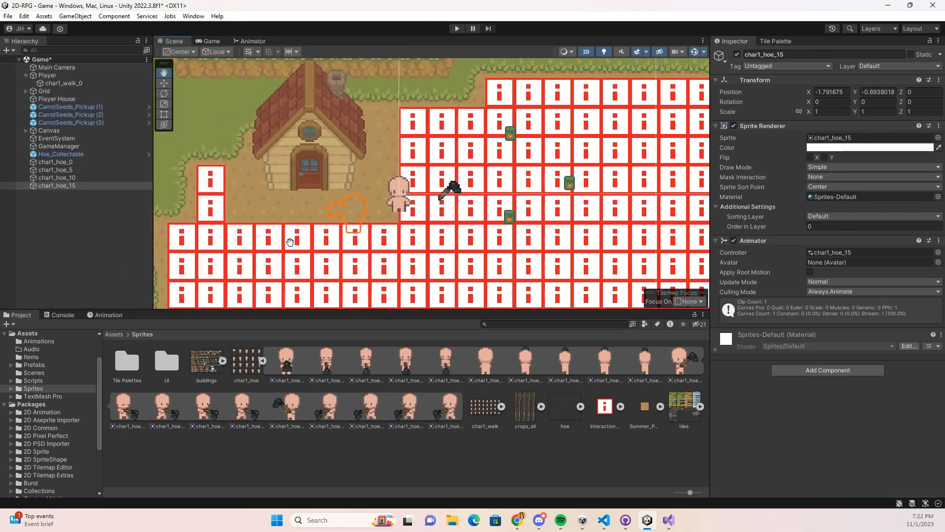
Delete the leftover scene objects char1_hoe_0, char1_hoe_5, char1_hoe_10 and char1_hoe_15
{"action": "left_click", "coordinate": [59, 162]}
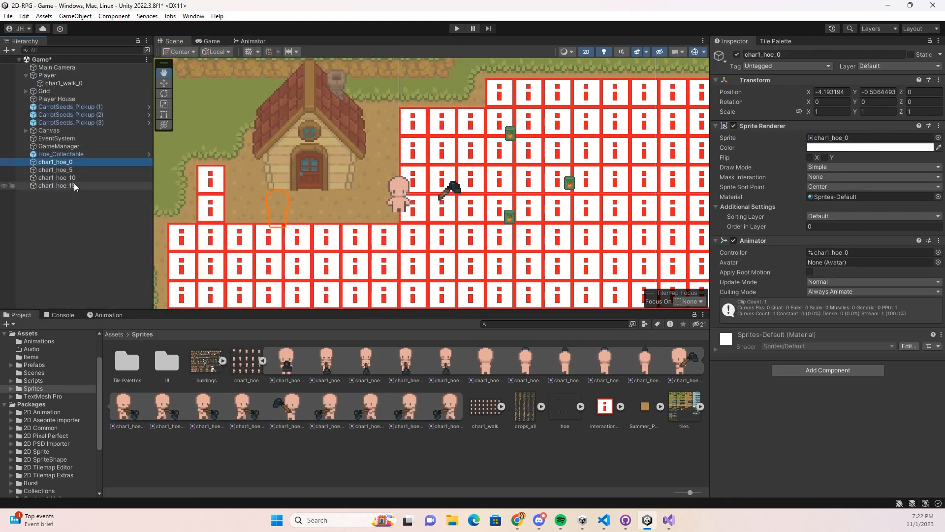
{"action": "left_click", "coordinate": [77, 187], "text": "shift"}
{"action": "key", "text": "Delete"}
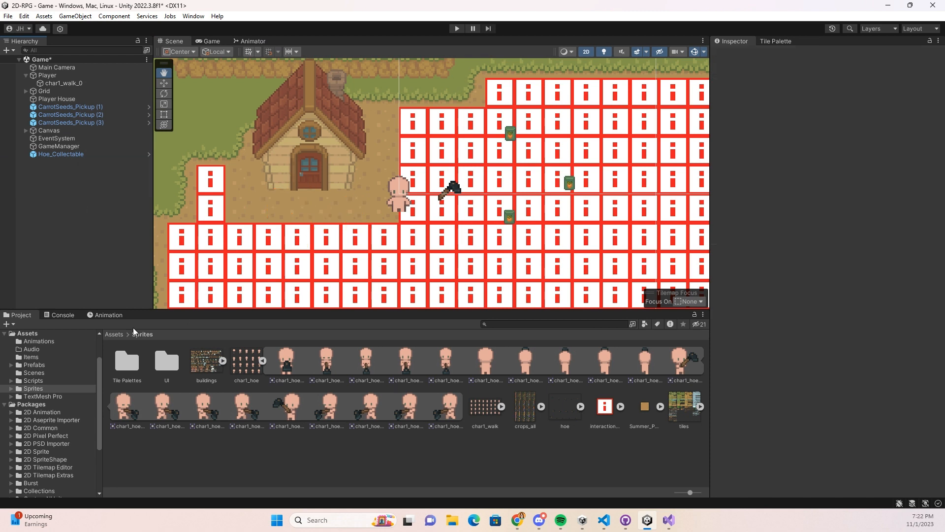
Delete the four char1_hoe animator controllers from the Animations folder, keeping the Player controller
{"action": "left_click", "coordinate": [114, 334]}
{"action": "left_click", "coordinate": [132, 362]}
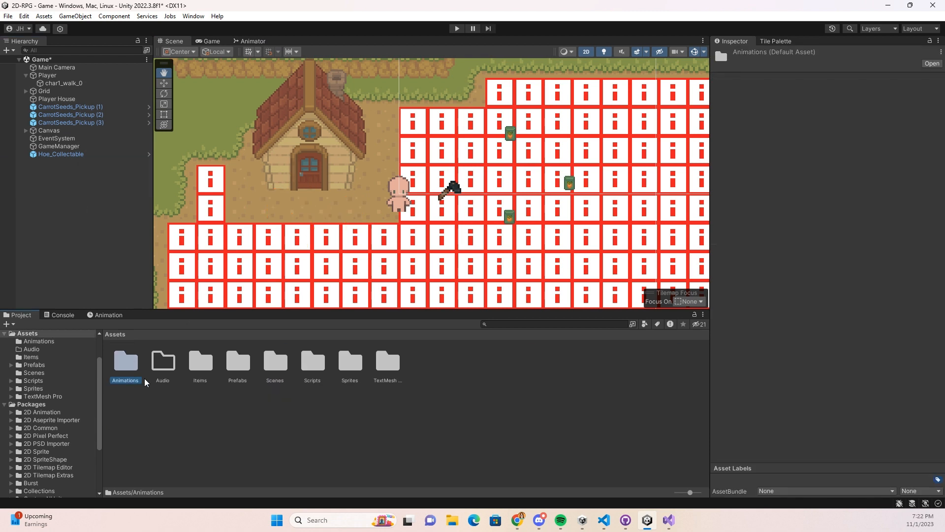
{"action": "double_click", "coordinate": [126, 361]}
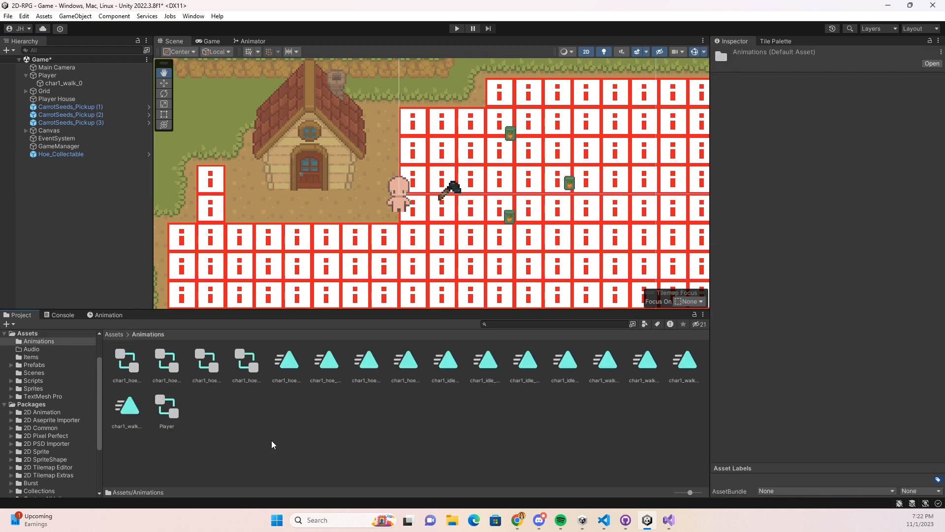
{"action": "left_click", "coordinate": [247, 362]}
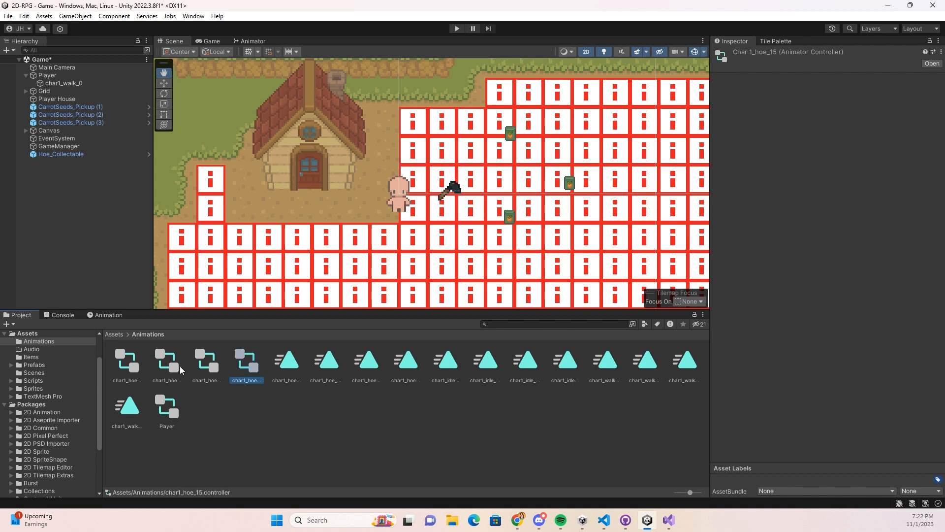
{"action": "left_click", "coordinate": [122, 366], "text": "shift"}
{"action": "key", "text": "Delete"}
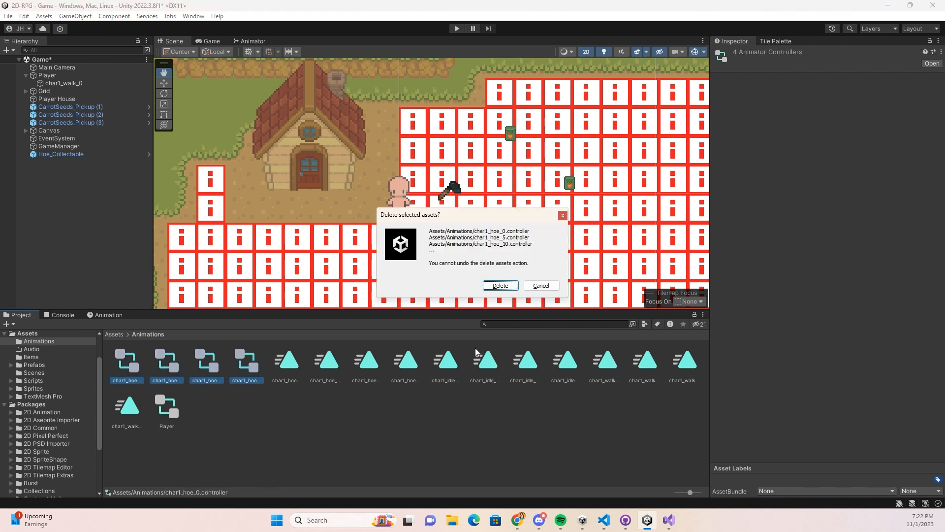
{"action": "left_click", "coordinate": [501, 285]}
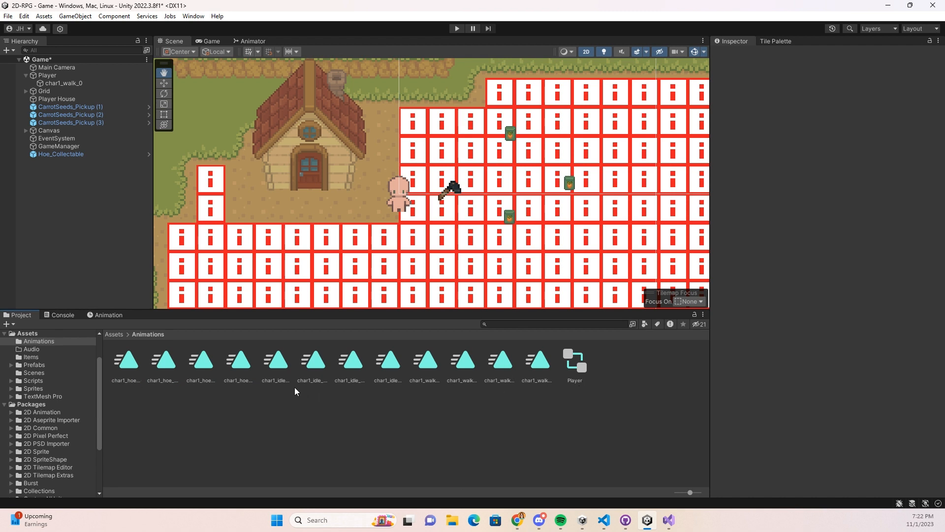
Add a new blend tree state named Plowing to the Player animator's base layer and place it beside the Running state
{"action": "left_click", "coordinate": [252, 42]}
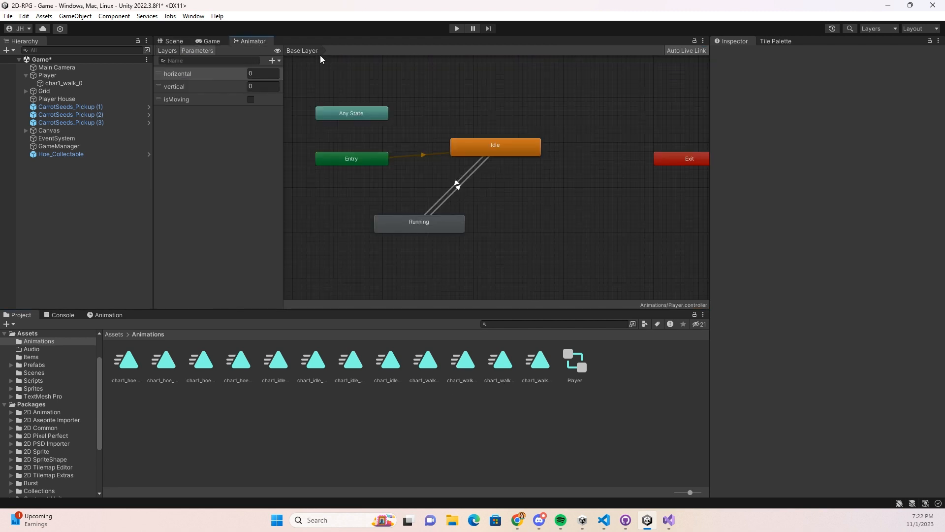
{"action": "right_click", "coordinate": [548, 211]}
{"action": "mouse_move", "coordinate": [580, 214]}
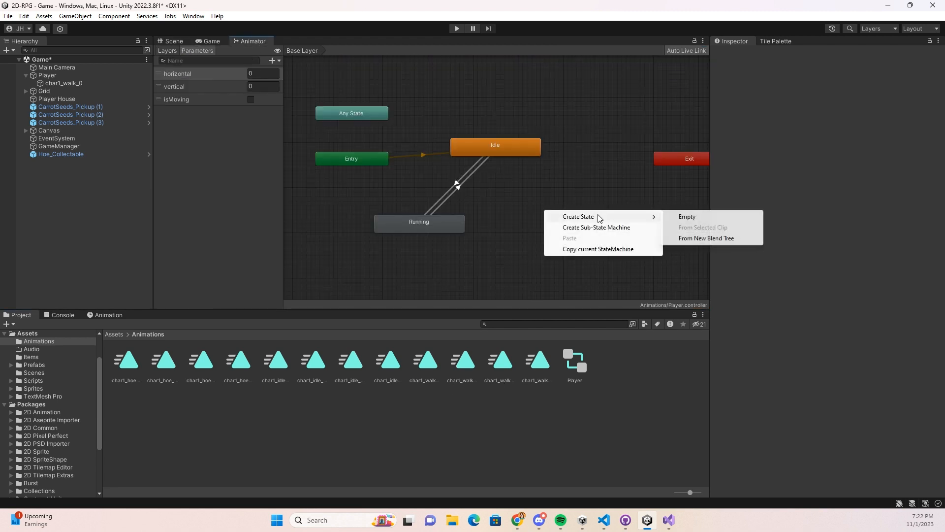
{"action": "left_click", "coordinate": [709, 238]}
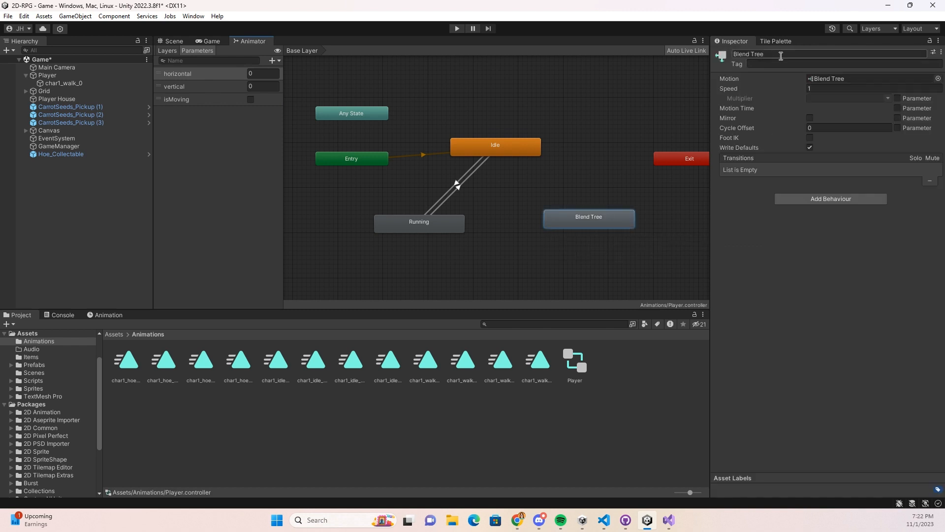
{"action": "left_click", "coordinate": [785, 55]}
{"action": "type", "text": "hoe"}
{"action": "key", "text": "BackSpace"}
{"action": "key", "text": "BackSpace"}
{"action": "key", "text": "BackSpace"}
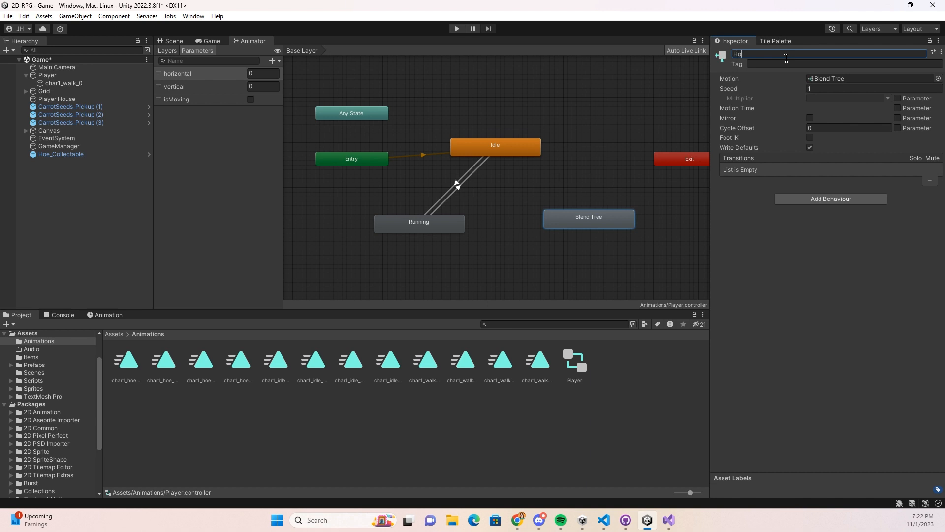
{"action": "type", "text": "Plowing"}
{"action": "key", "text": "Return"}
{"action": "left_click_drag", "start_coordinate": [606, 217], "coordinate": [576, 224]}
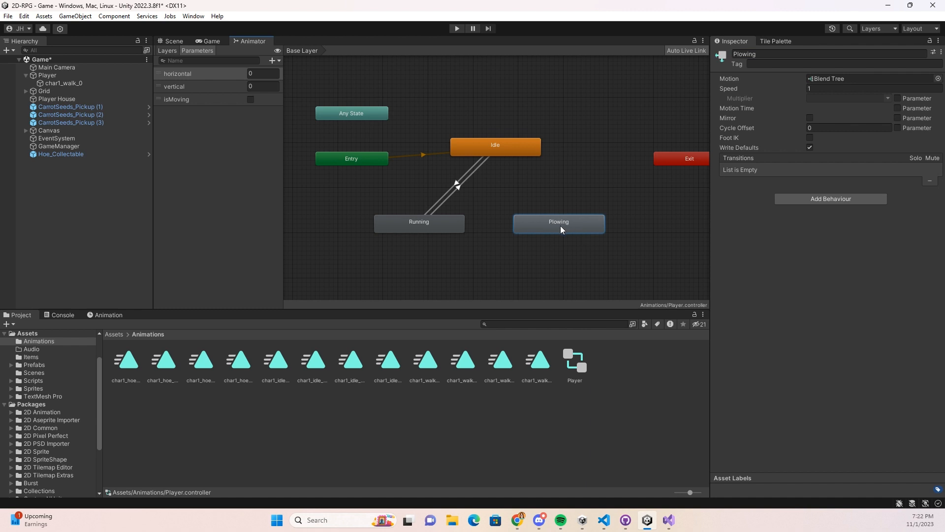
Set the Plowing state's blend tree to 2D Simple Directional with the parameters horizontal and vertical
{"action": "double_click", "coordinate": [558, 230]}
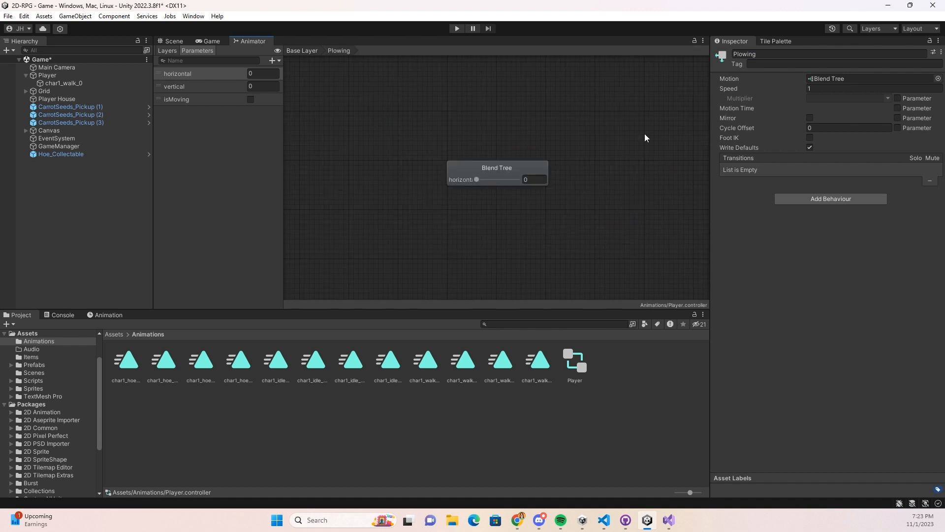
{"action": "left_click", "coordinate": [510, 171]}
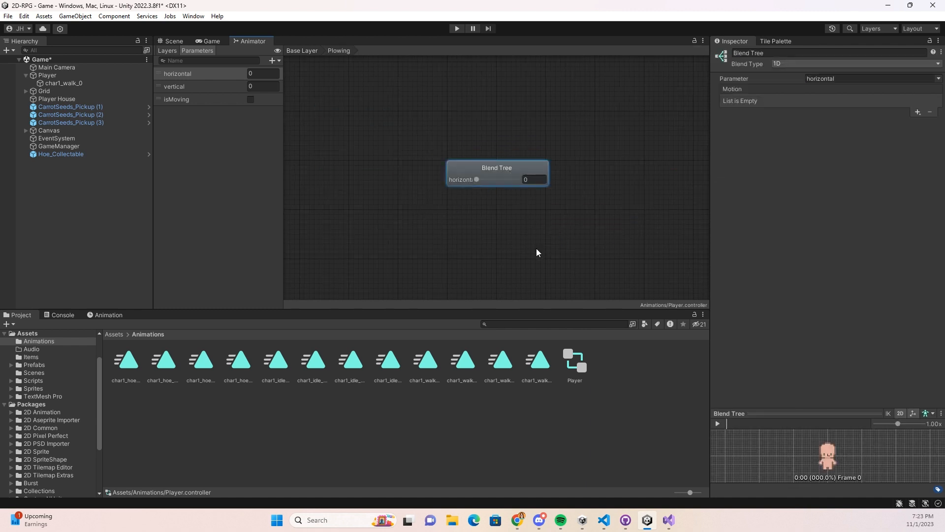
{"action": "left_click", "coordinate": [790, 69]}
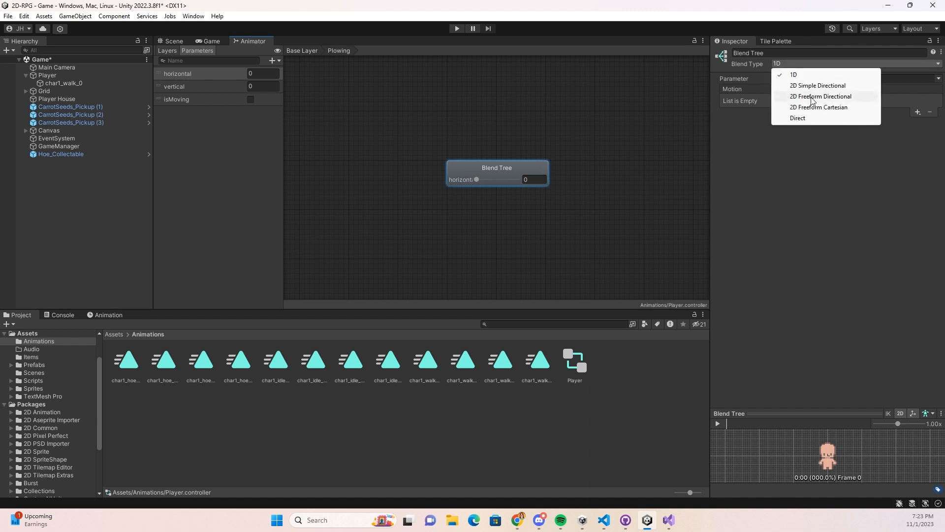
{"action": "left_click", "coordinate": [818, 86]}
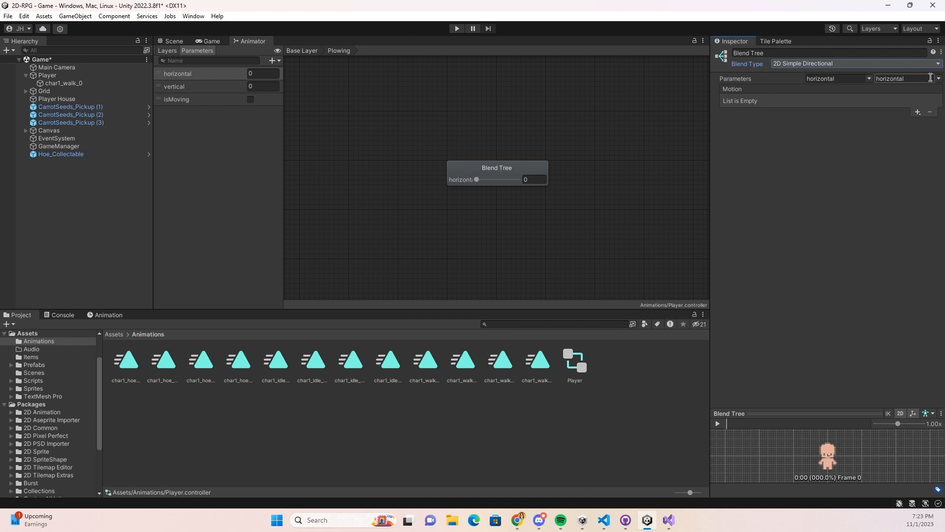
{"action": "left_click", "coordinate": [905, 79]}
{"action": "left_click", "coordinate": [899, 101]}
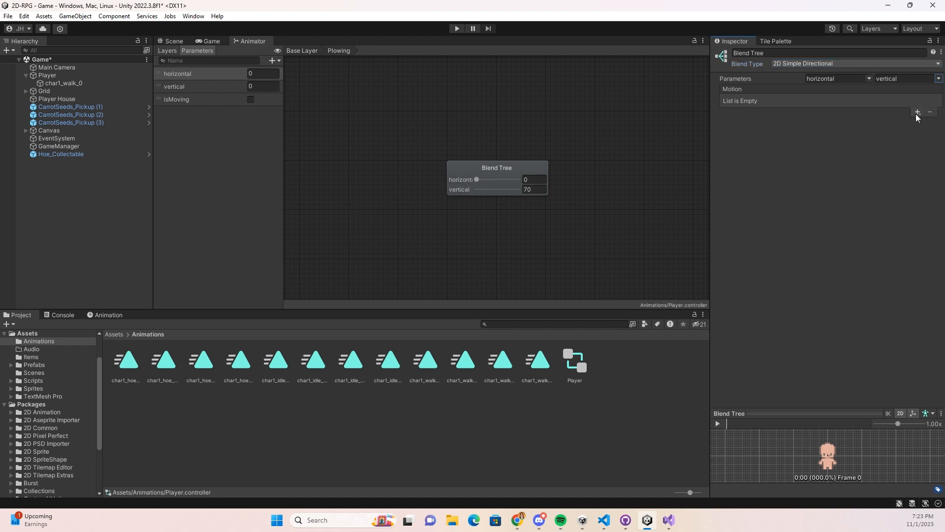
Add four motion fields to the Plowing blend tree
{"action": "left_click", "coordinate": [917, 113]}
{"action": "left_click", "coordinate": [905, 123]}
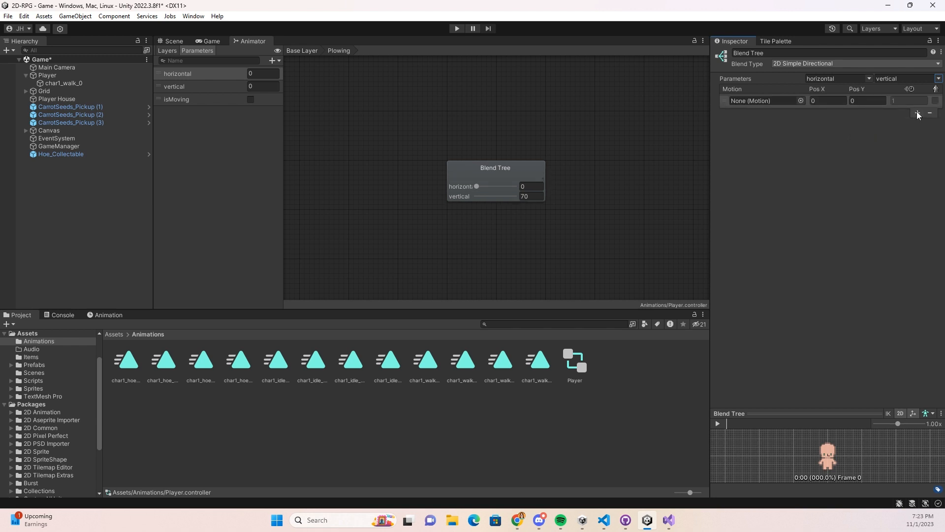
{"action": "left_click", "coordinate": [917, 112]}
{"action": "left_click", "coordinate": [893, 124]}
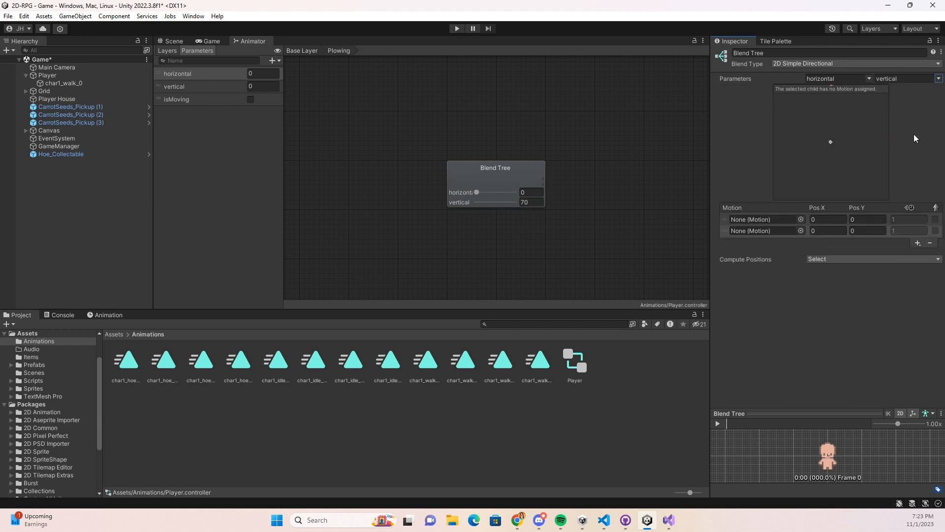
{"action": "left_click", "coordinate": [917, 243]}
{"action": "left_click", "coordinate": [910, 254]}
{"action": "left_click", "coordinate": [917, 255]}
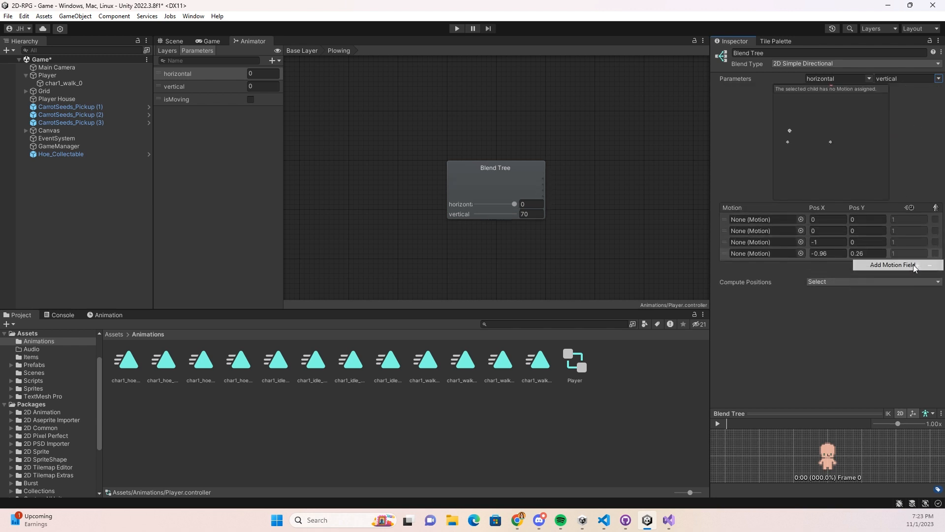
{"action": "left_click", "coordinate": [914, 264]}
Assign char1_hoe_down, char1_hoe_left, char1_hoe_right and char1_hoe_up, in that order, to the four motion fields
{"action": "left_click_drag", "start_coordinate": [140, 362], "coordinate": [762, 219]}
{"action": "left_click_drag", "start_coordinate": [675, 253], "coordinate": [749, 231]}
{"action": "left_click_drag", "start_coordinate": [201, 360], "coordinate": [767, 245]}
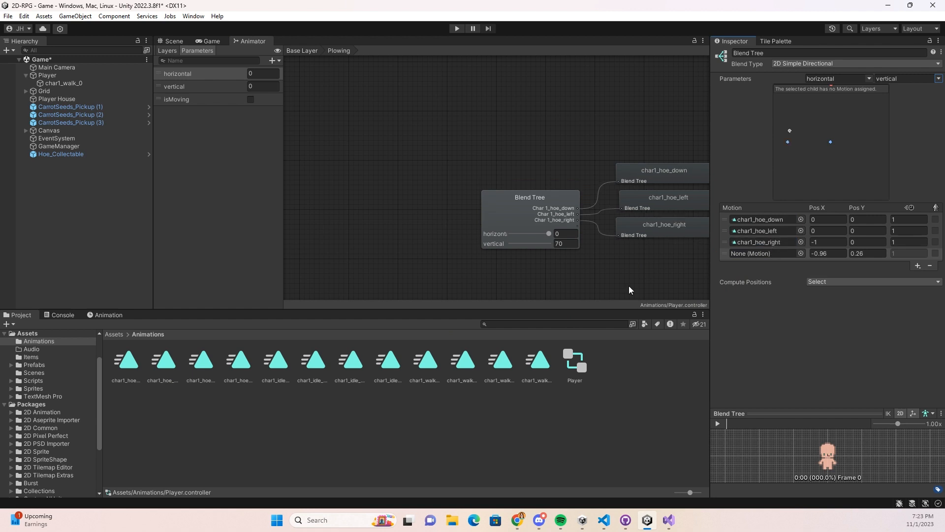
{"action": "left_click_drag", "start_coordinate": [238, 360], "coordinate": [773, 256]}
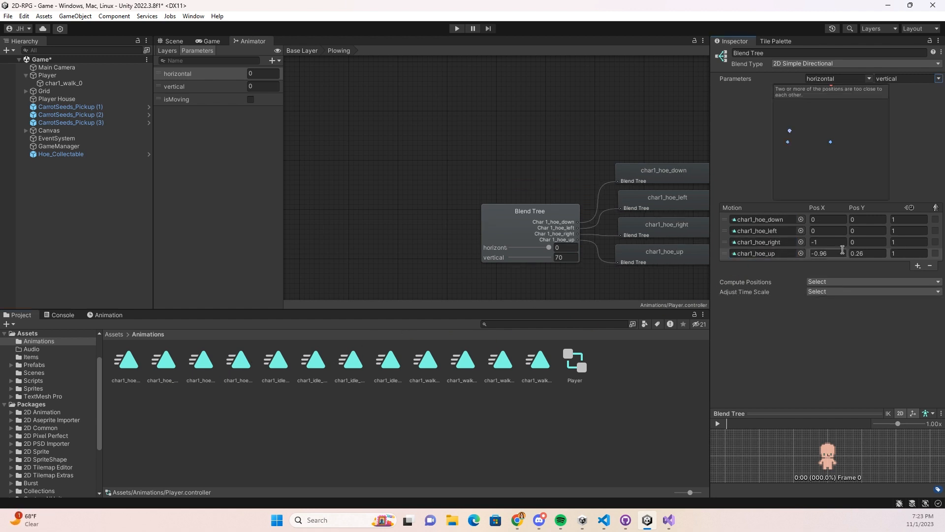
Set the Plowing motion positions to down (0, -1), left (-1, 0), right (1, 0) and up (0, 1)
{"action": "left_click", "coordinate": [868, 220]}
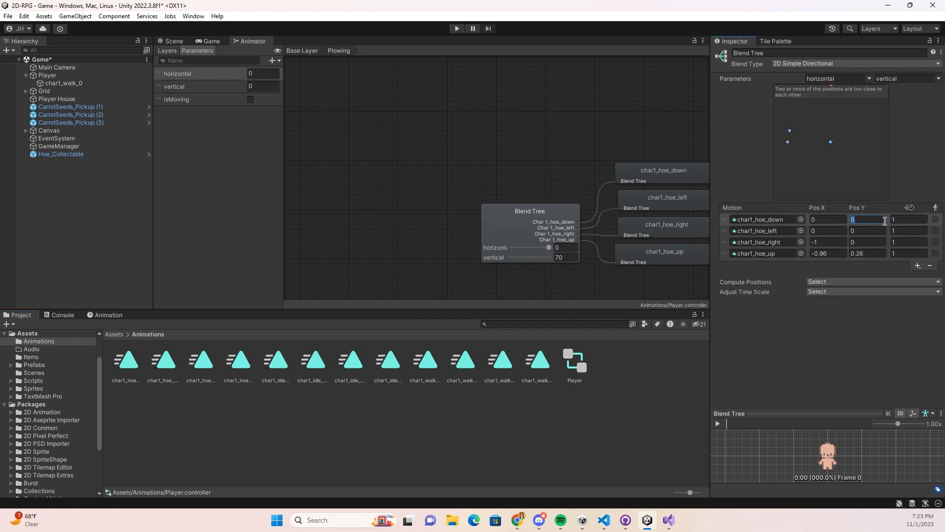
{"action": "type", "text": "-1"}
{"action": "left_click", "coordinate": [824, 228]}
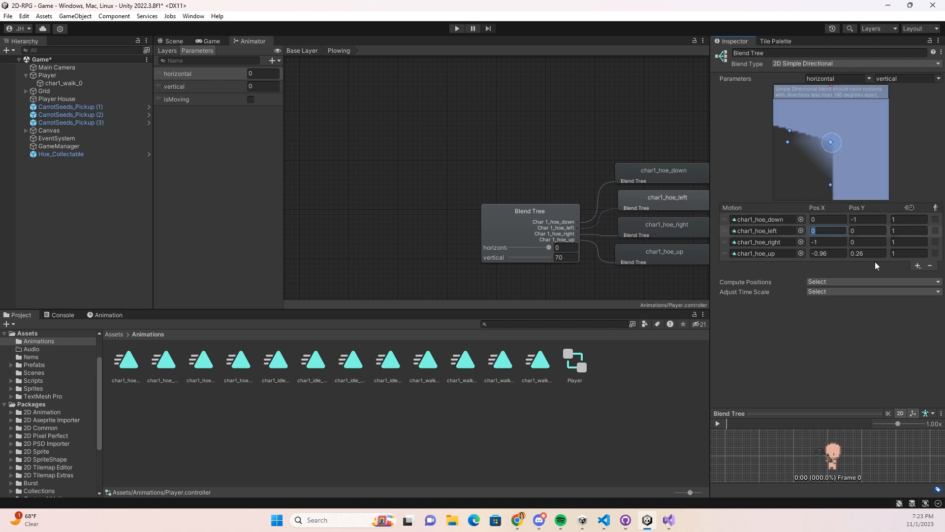
{"action": "type", "text": "-1"}
{"action": "left_click", "coordinate": [821, 242]}
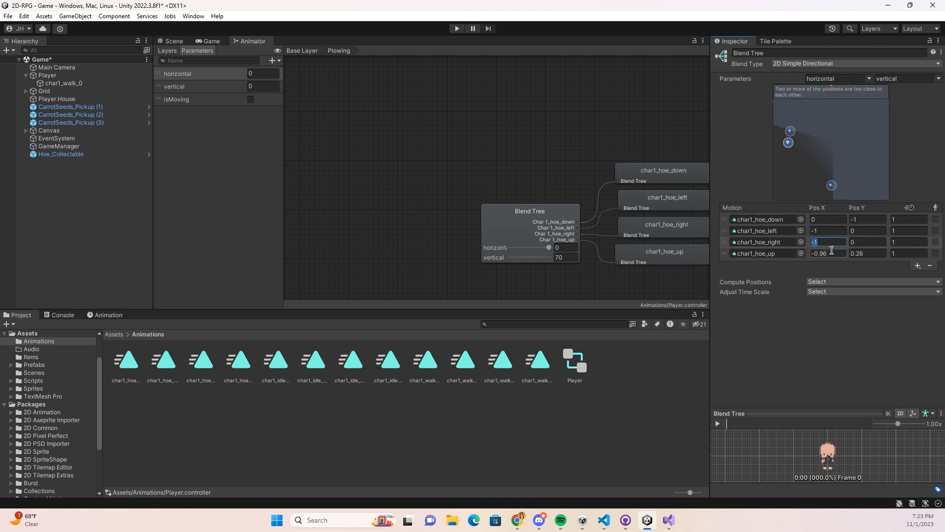
{"action": "type", "text": "1"}
{"action": "left_click", "coordinate": [829, 254]}
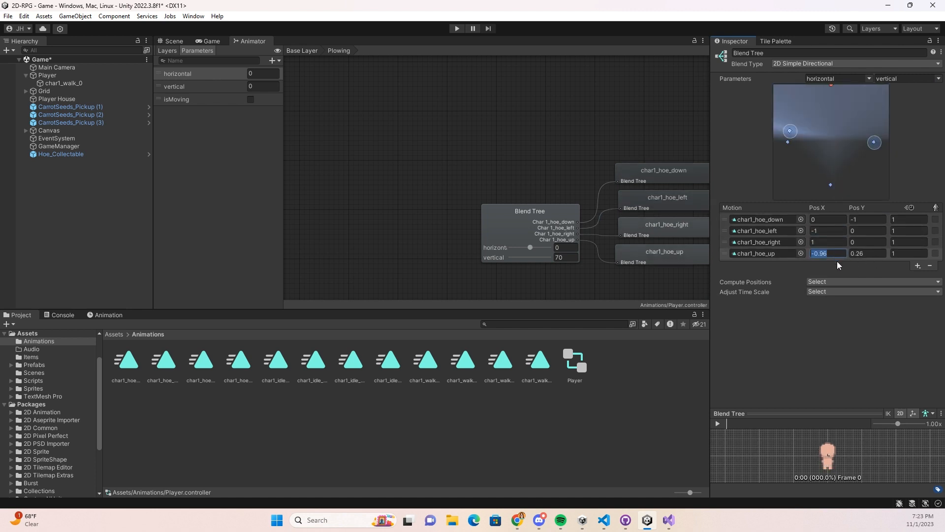
{"action": "left_click_drag", "start_coordinate": [827, 253], "coordinate": [755, 252]}
{"action": "type", "text": "0"}
{"action": "key", "text": "Tab"}
{"action": "type", "text": "1"}
{"action": "left_click", "coordinate": [731, 282]}
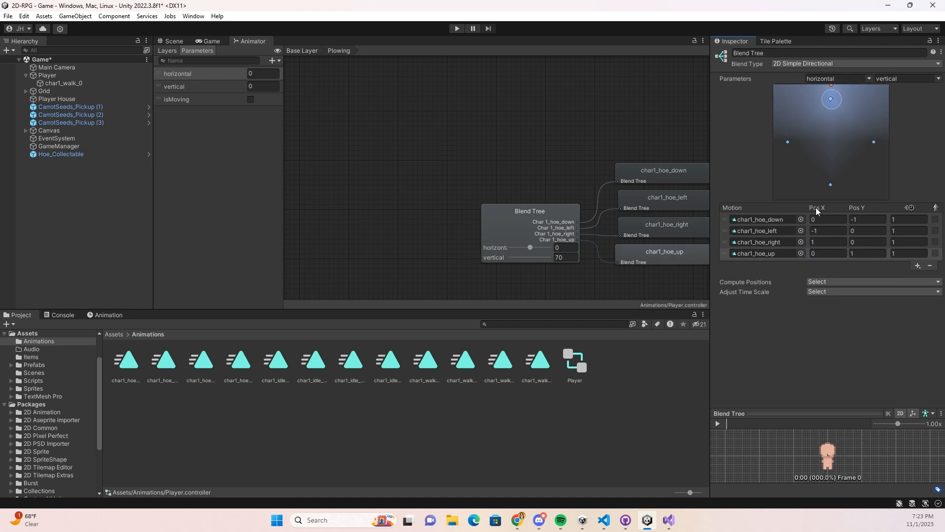
Reset the vertical value on the Plowing Blend Tree node to 0
{"action": "left_click", "coordinate": [574, 257]}
{"action": "type", "text": "0"}
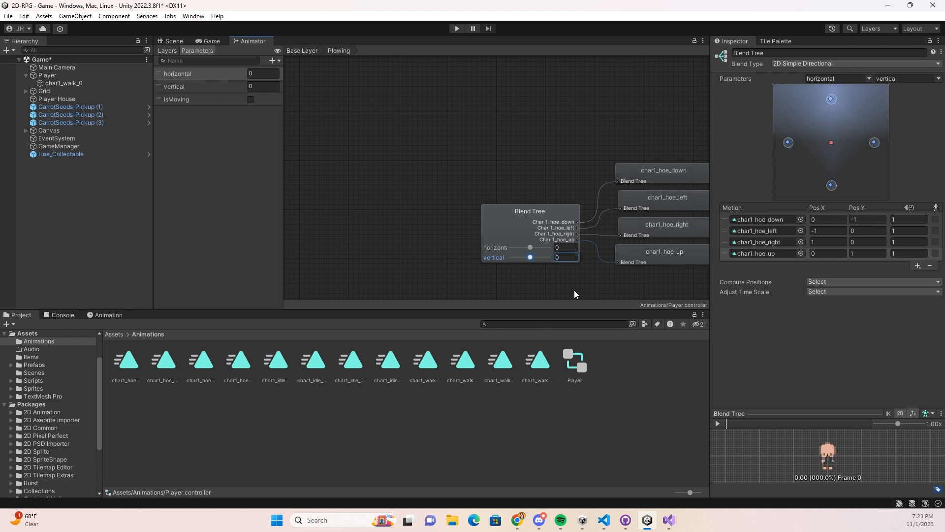
{"action": "left_click", "coordinate": [562, 207]}
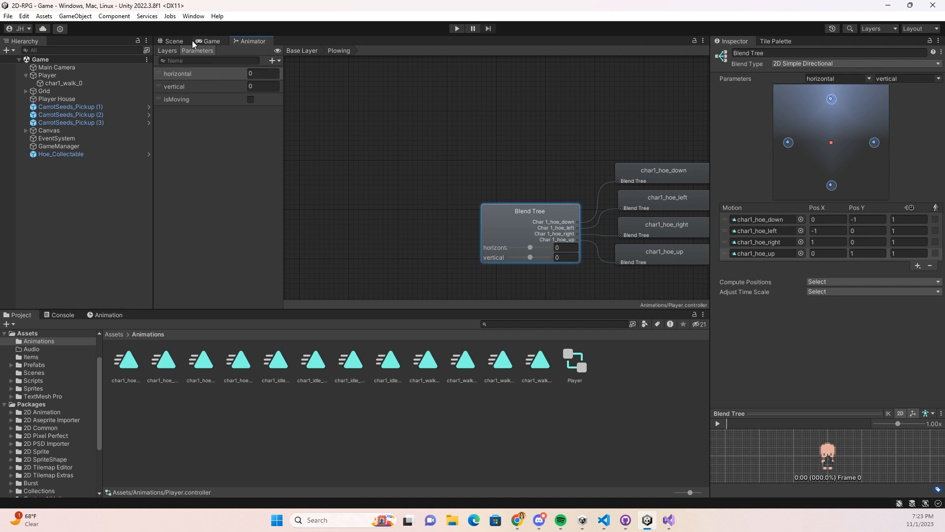
Return to the base layer and create transitions in both directions between the Idle and Plowing states
{"action": "left_click", "coordinate": [301, 51]}
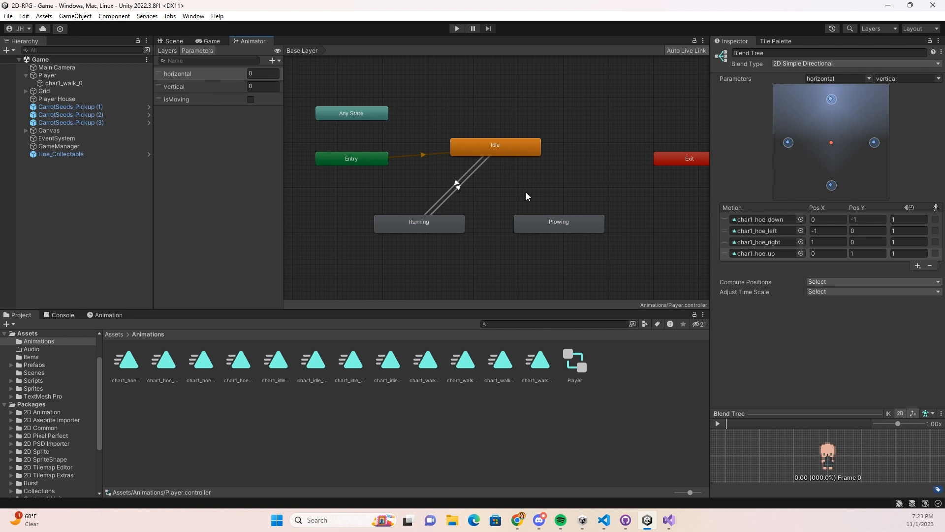
{"action": "right_click", "coordinate": [494, 150]}
{"action": "left_click", "coordinate": [531, 156]}
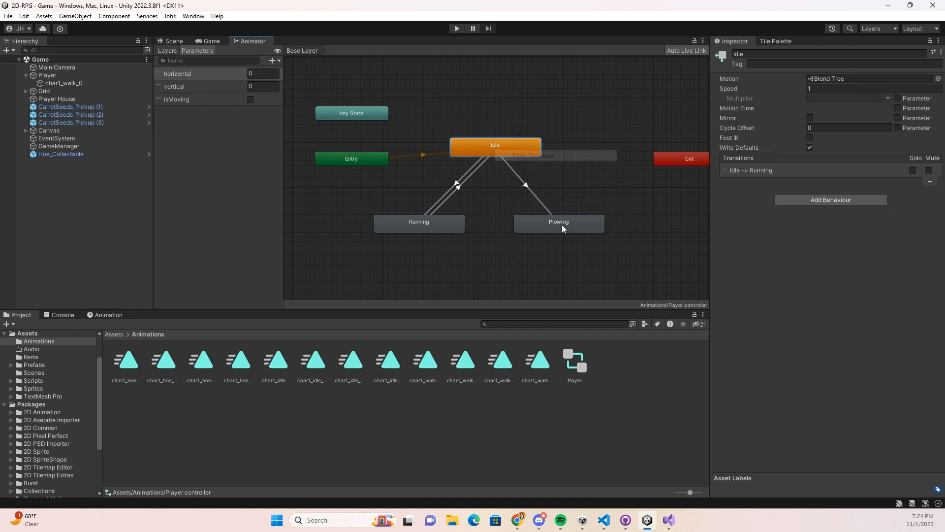
{"action": "left_click", "coordinate": [562, 224]}
{"action": "right_click", "coordinate": [575, 223]}
{"action": "left_click", "coordinate": [597, 228]}
{"action": "left_click", "coordinate": [530, 155]}
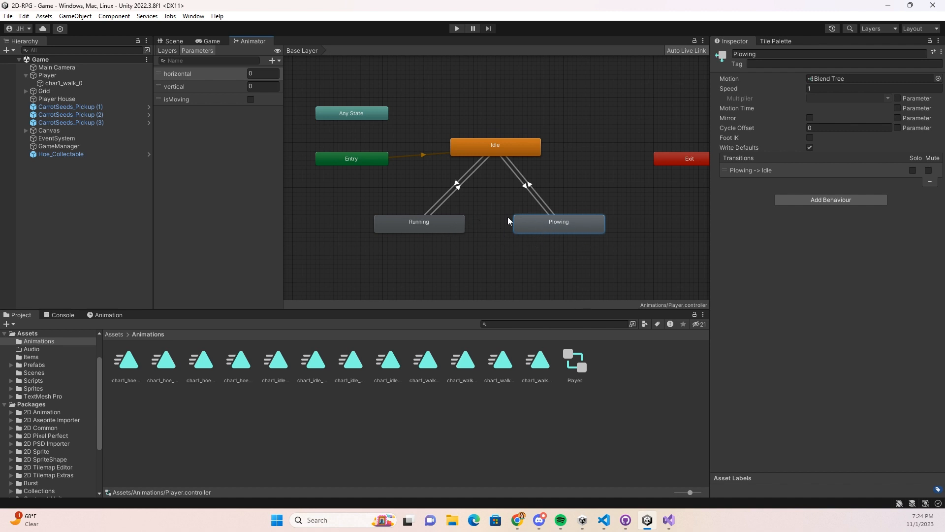
Spread the Running and Plowing states apart below Idle and inspect the transitions between Idle and Plowing
{"action": "left_click_drag", "start_coordinate": [439, 229], "coordinate": [398, 202]}
{"action": "left_click_drag", "start_coordinate": [569, 223], "coordinate": [588, 202]}
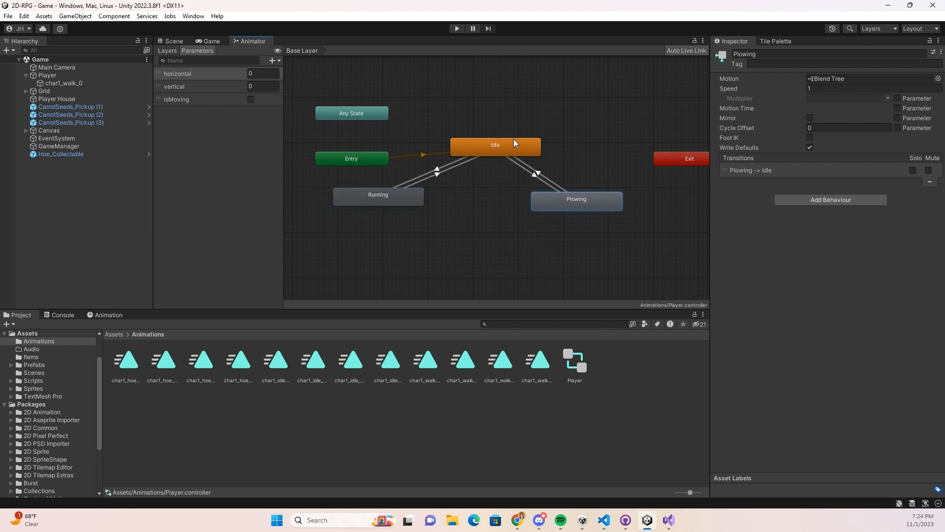
{"action": "left_click", "coordinate": [535, 175]}
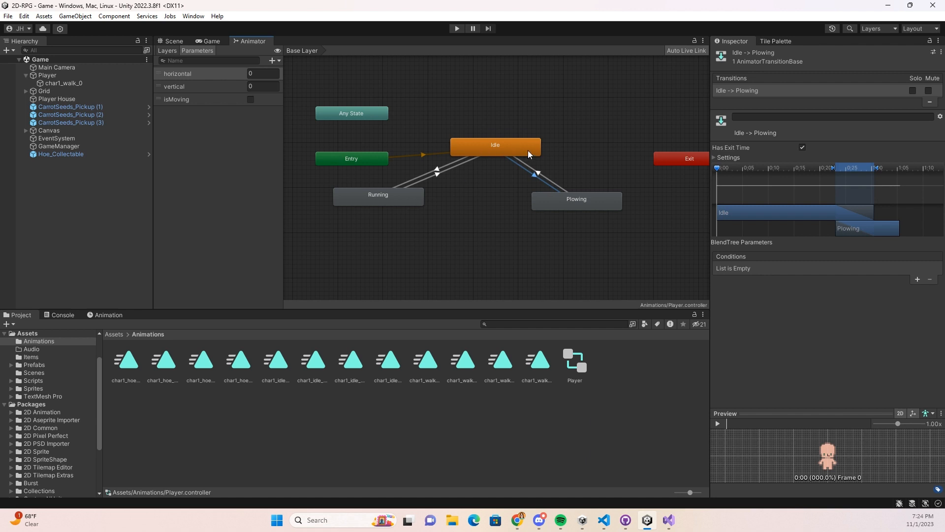
{"action": "left_click", "coordinate": [539, 174]}
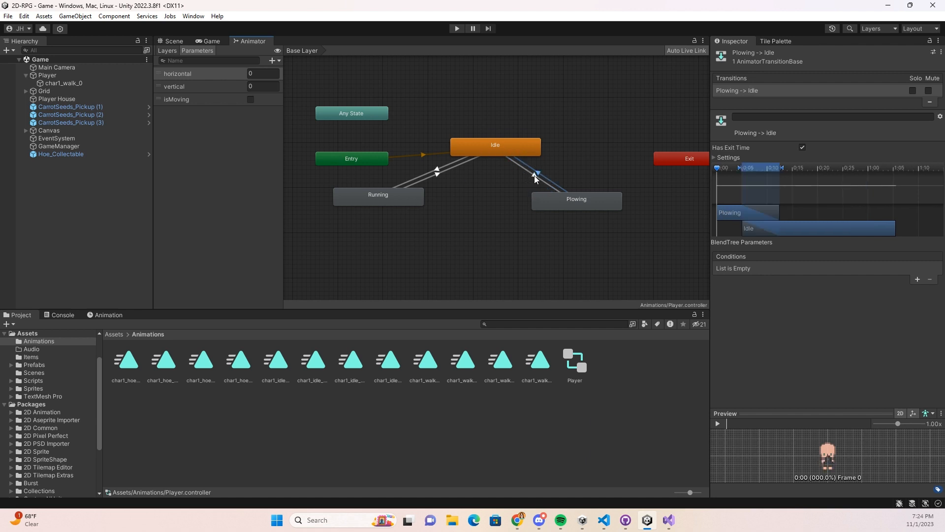
{"action": "left_click", "coordinate": [532, 177]}
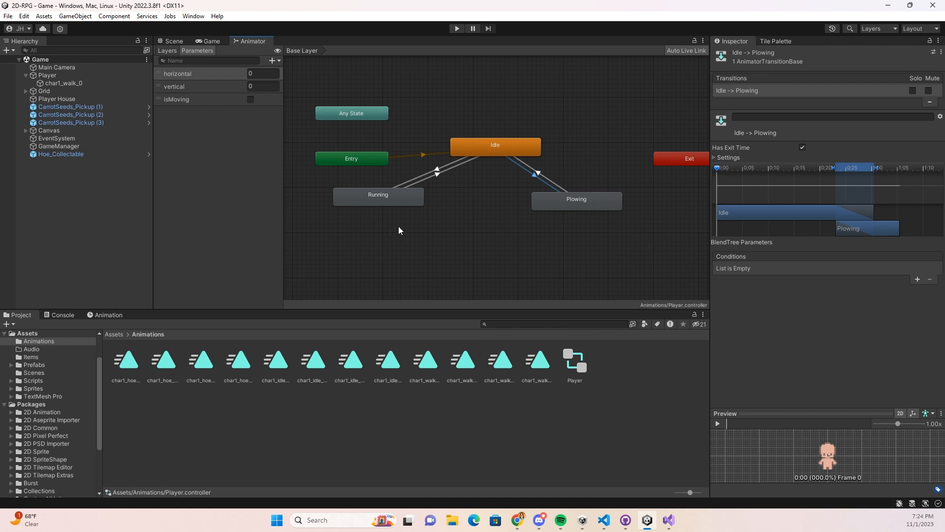
Add a trigger parameter named isPlowing to the Player animator
{"action": "left_click", "coordinate": [273, 60]}
{"action": "left_click", "coordinate": [294, 105]}
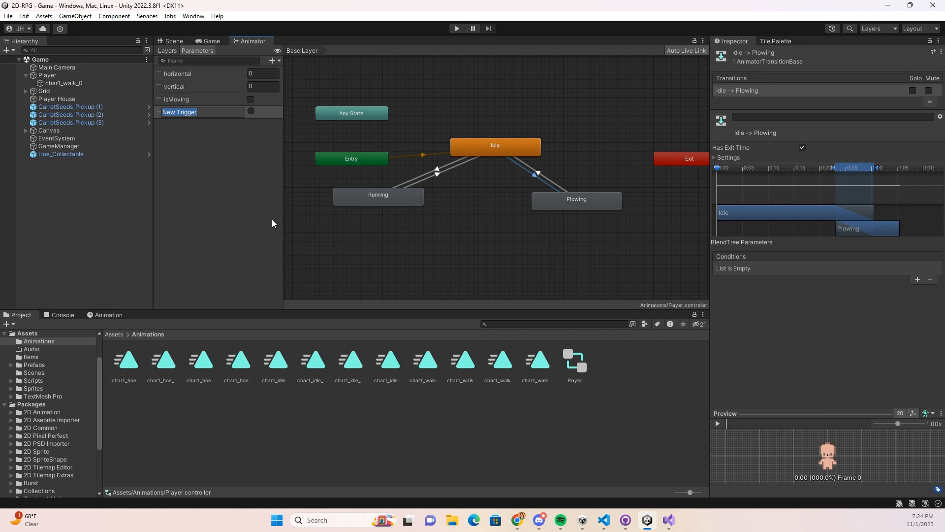
{"action": "type", "text": "isPlowing"}
{"action": "key", "text": "Return"}
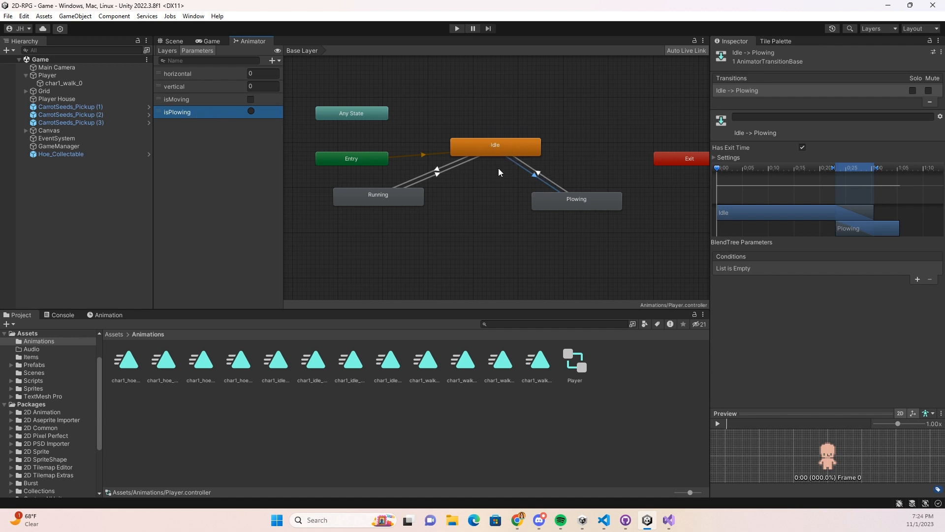
Make the Idle -> Plowing transition depend on isPlowing with Has Exit Time turned off, and check the Plowing -> Idle transition
{"action": "left_click", "coordinate": [534, 176]}
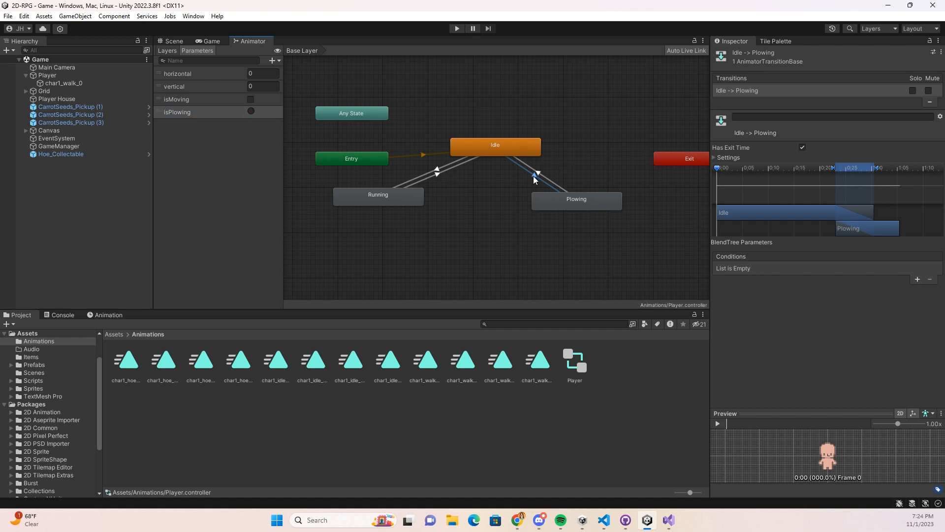
{"action": "left_click", "coordinate": [917, 279]}
{"action": "left_click", "coordinate": [793, 269]}
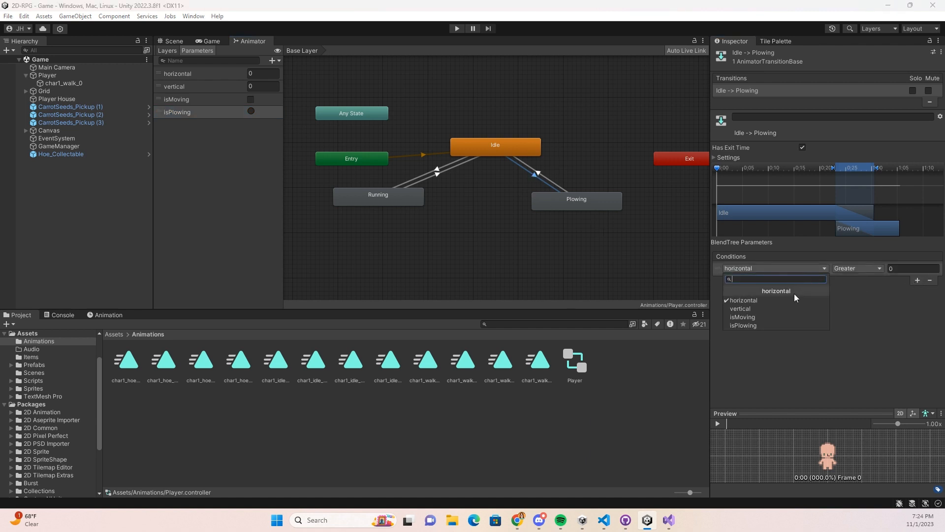
{"action": "left_click", "coordinate": [776, 325]}
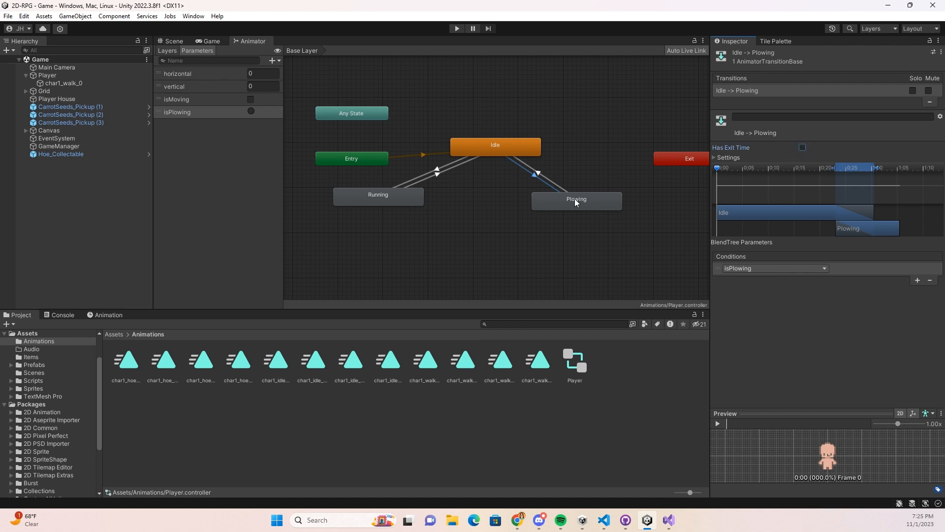
{"action": "left_click", "coordinate": [538, 176]}
{"action": "left_click", "coordinate": [538, 175]}
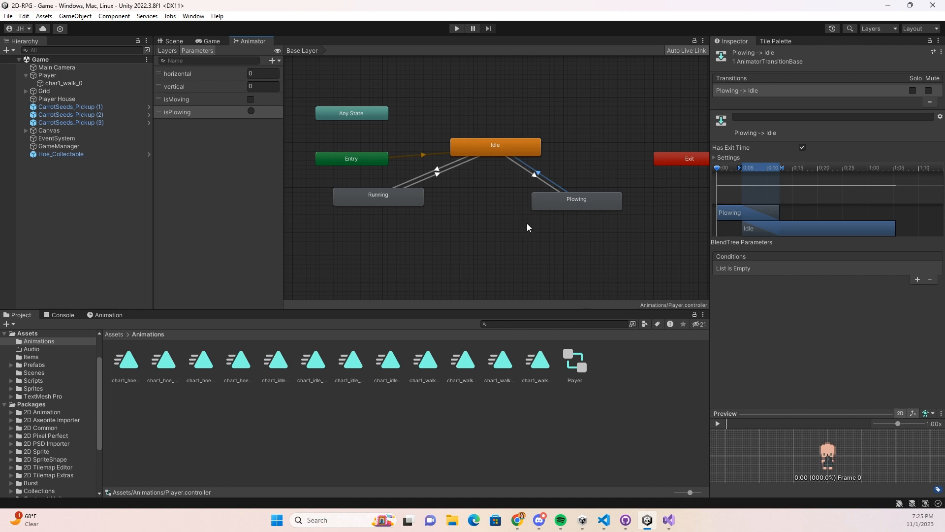
Open the Player script from the Scripts folder in Visual Studio and review the interactable-tile and Hoe check in Update()
{"action": "left_click", "coordinate": [172, 41]}
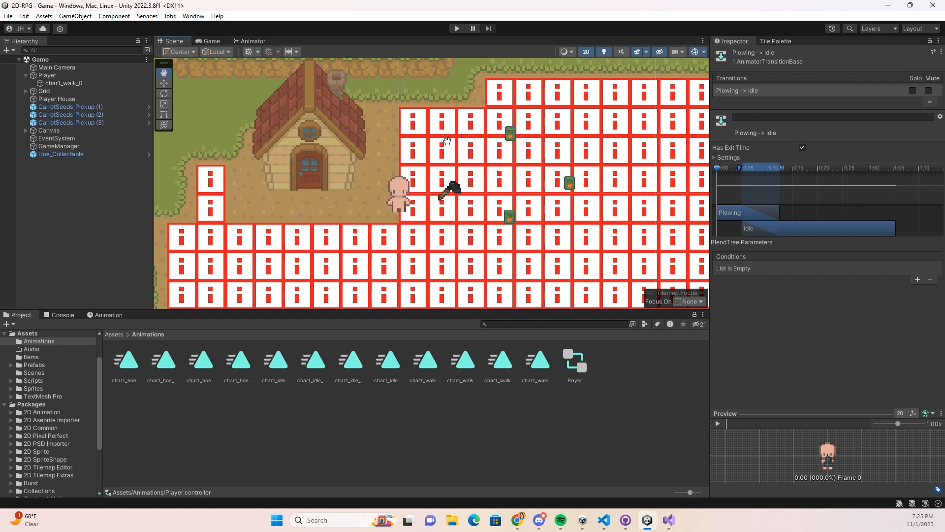
{"action": "left_click", "coordinate": [112, 336]}
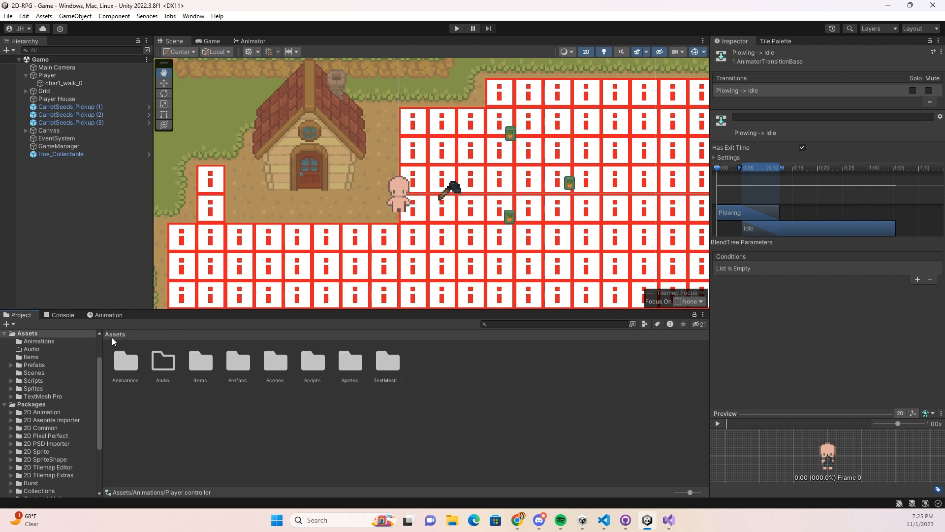
{"action": "double_click", "coordinate": [314, 375]}
{"action": "double_click", "coordinate": [499, 365]}
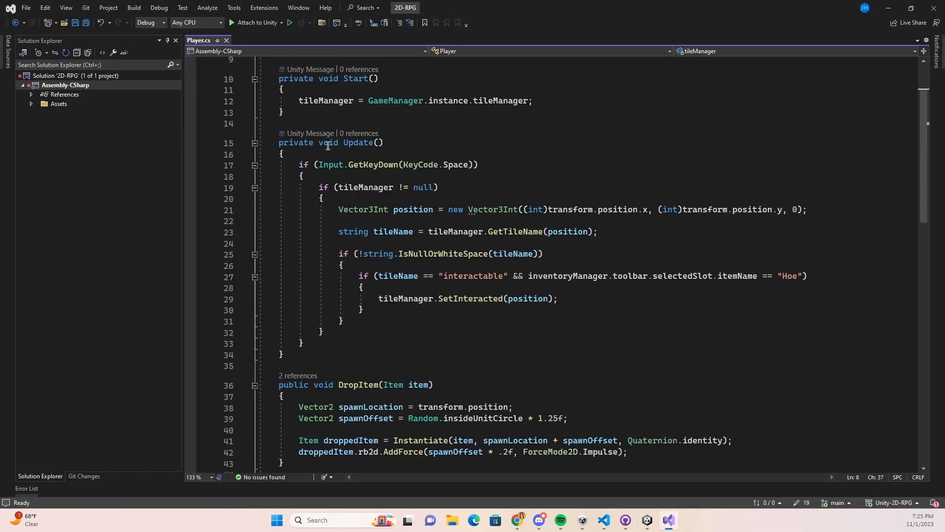
{"action": "scroll", "coordinate": [383, 281], "scroll_direction": "down", "scroll_amount": 1}
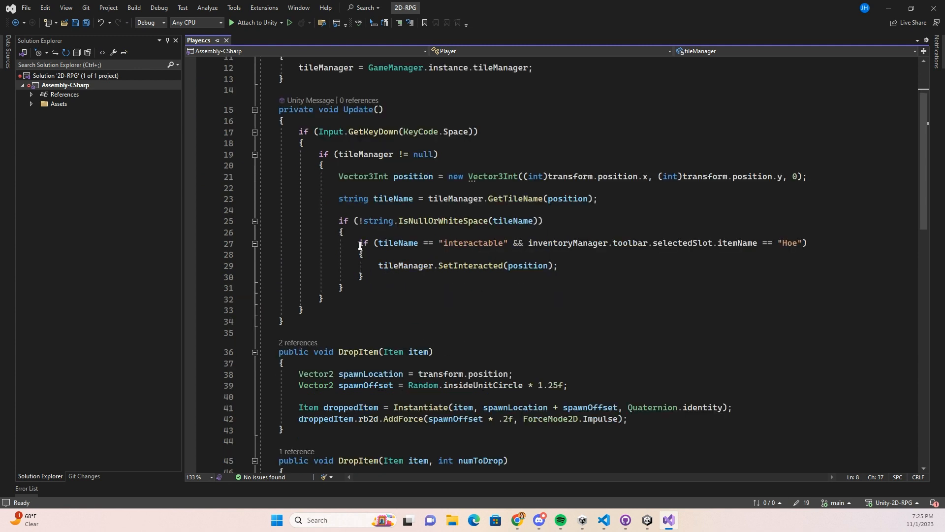
{"action": "left_click_drag", "start_coordinate": [360, 244], "coordinate": [395, 278]}
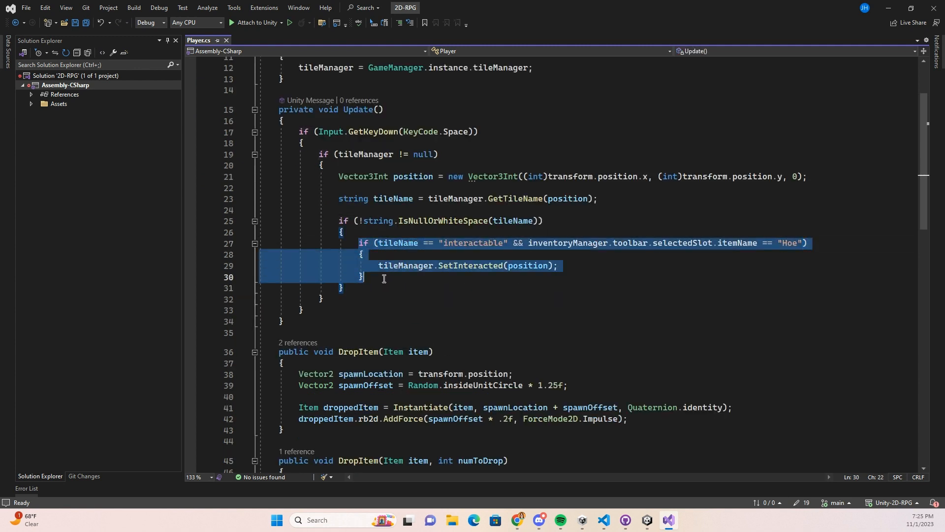
{"action": "left_click", "coordinate": [588, 267]}
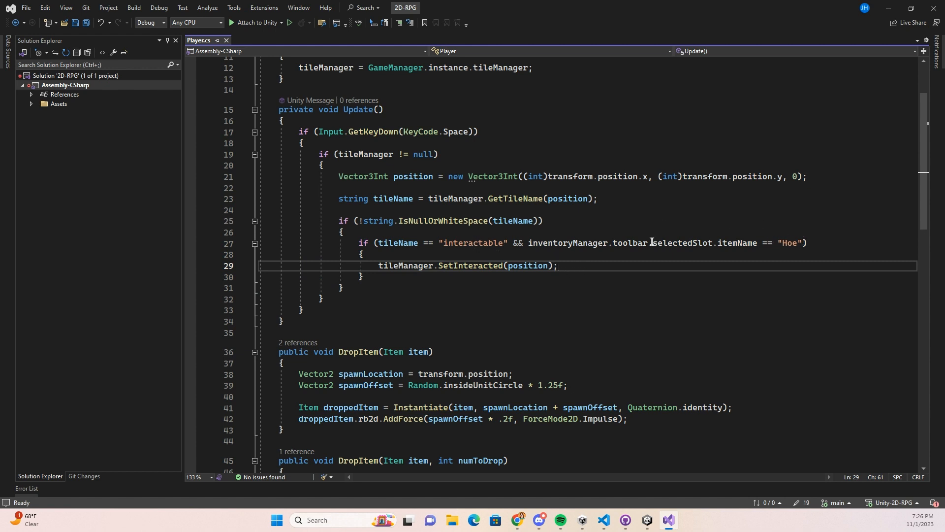
{"action": "left_click_drag", "start_coordinate": [493, 237], "coordinate": [805, 243]}
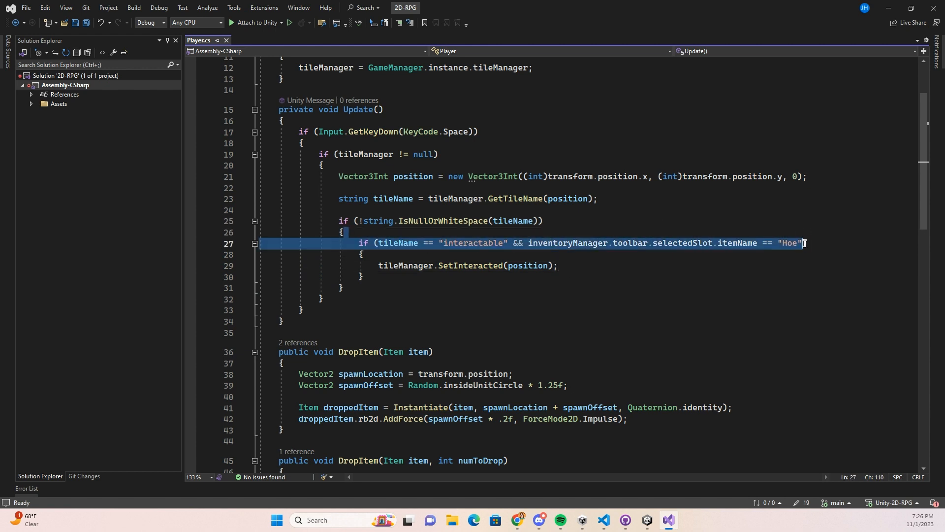
{"action": "left_click", "coordinate": [508, 242]}
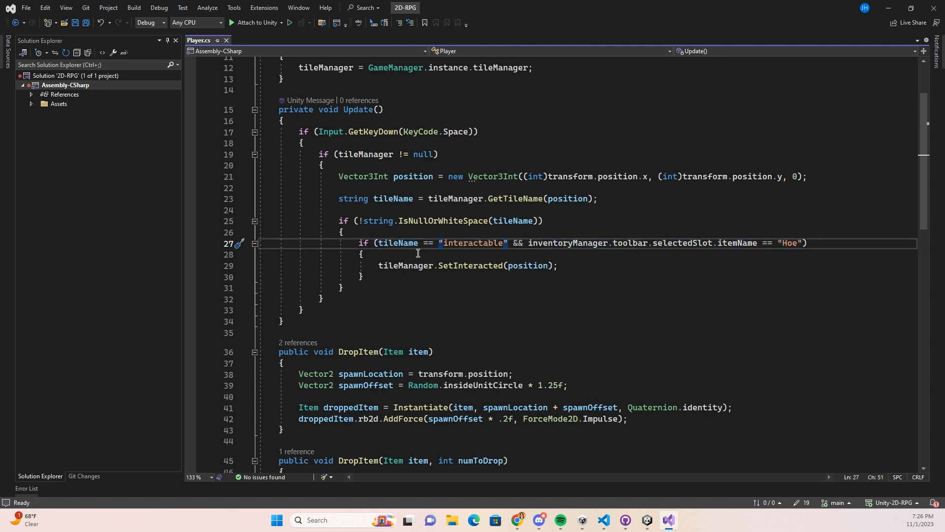
{"action": "left_click", "coordinate": [582, 270]}
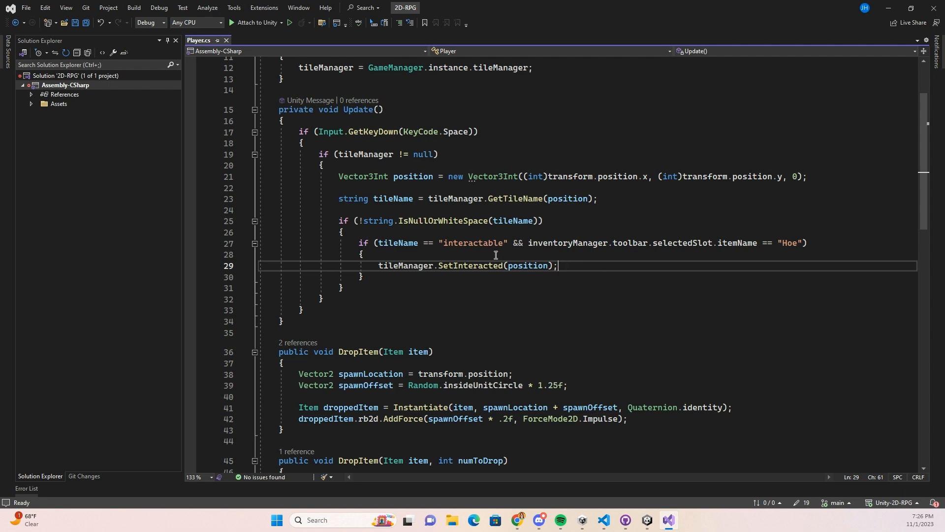
Declare the field "private Animator animator;" below the tileManager field in the Player class and save the script
{"action": "scroll", "coordinate": [485, 243], "scroll_direction": "up", "scroll_amount": 4}
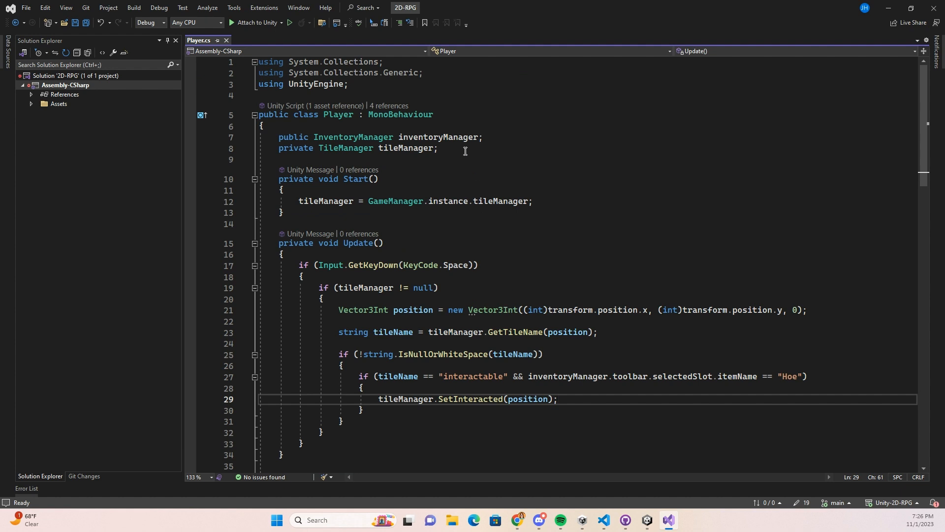
{"action": "left_click", "coordinate": [465, 149]}
{"action": "key", "text": "Return"}
{"action": "type", "text": "pri"}
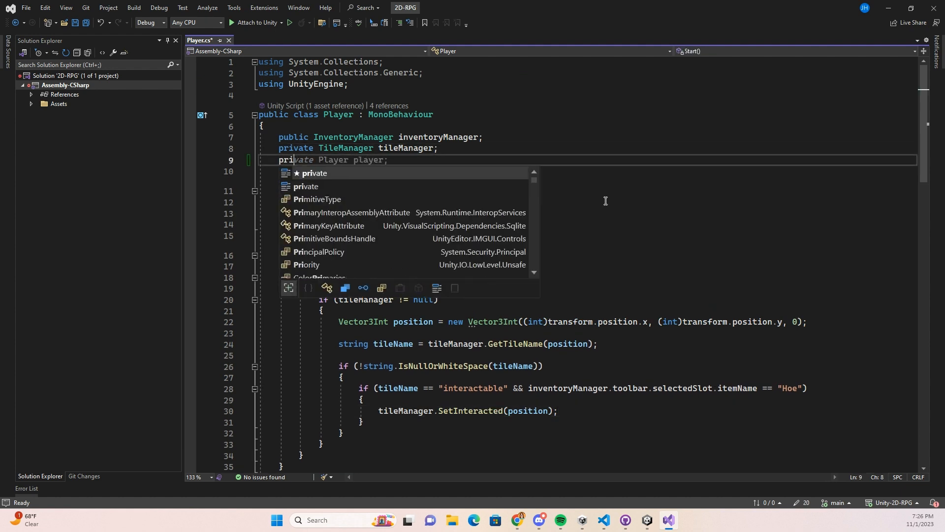
{"action": "type", "text": "vate Animator an"}
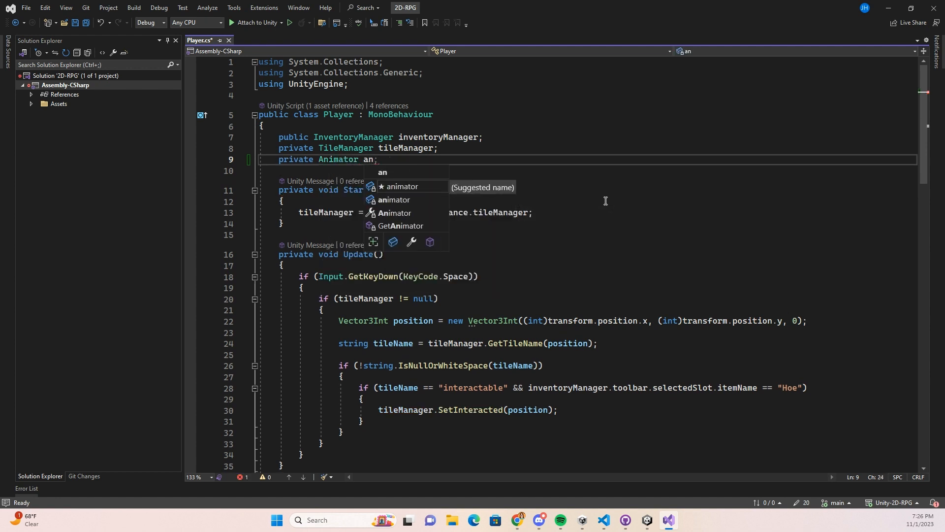
{"action": "key", "text": "Tab"}
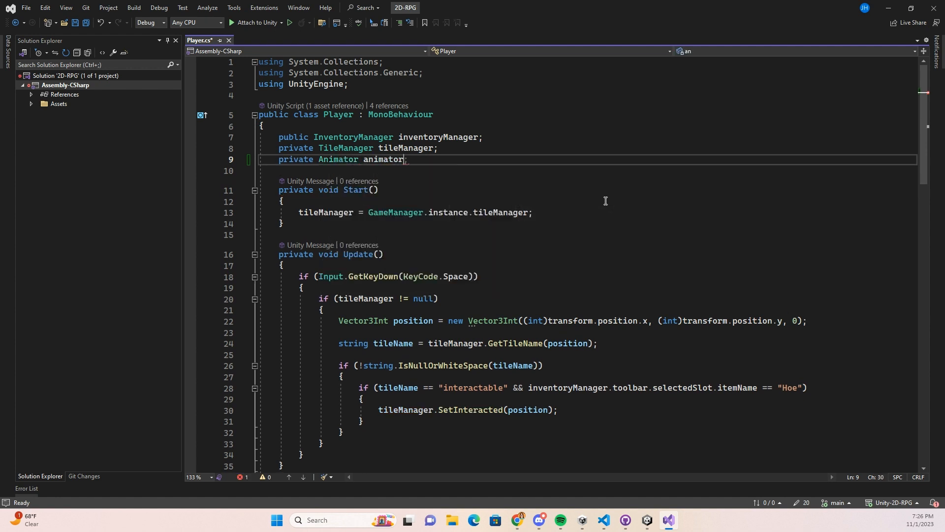
{"action": "key", "text": "End"}
{"action": "key", "text": "ctrl+s"}
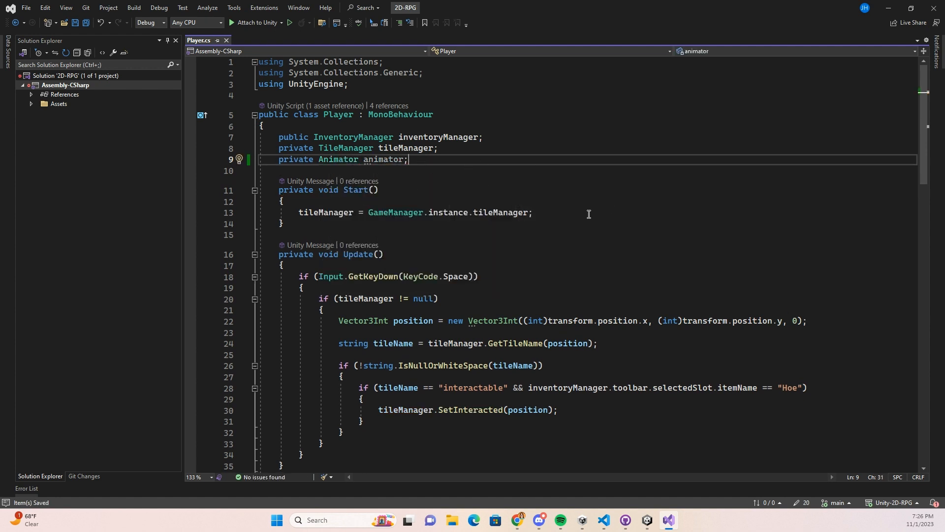
Begin an assignment to animator on a new line below the tileManager assignment in Start()
{"action": "left_click", "coordinate": [579, 212]}
{"action": "key", "text": "Return"}
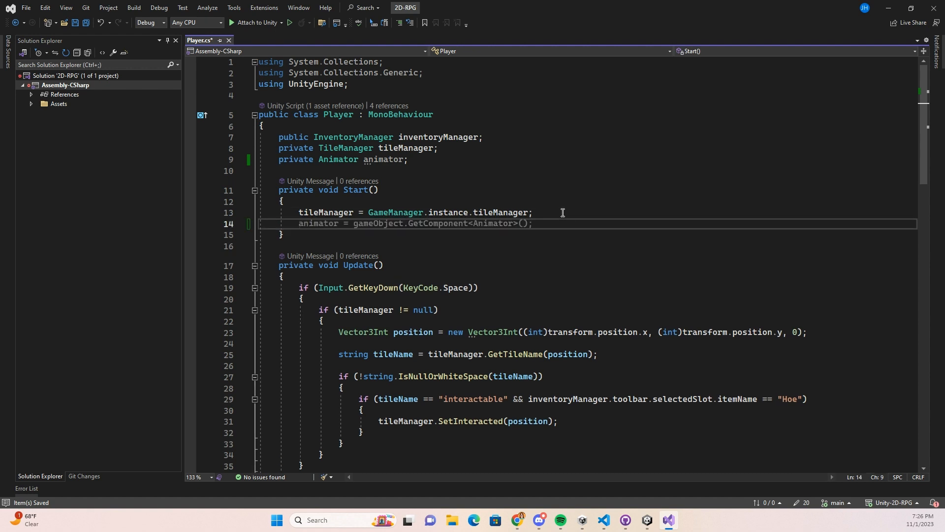
{"action": "type", "text": "an"}
{"action": "key", "text": "Tab"}
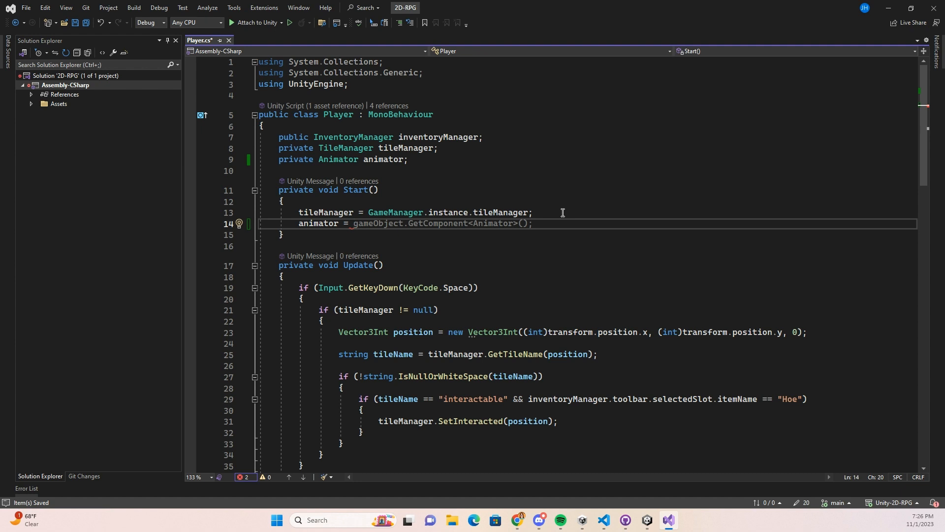
Switch to Unity, inspect the components of Player and its child char1_walk_0 to locate the Animator, and return to the Player script
{"action": "left_click", "coordinate": [648, 520]}
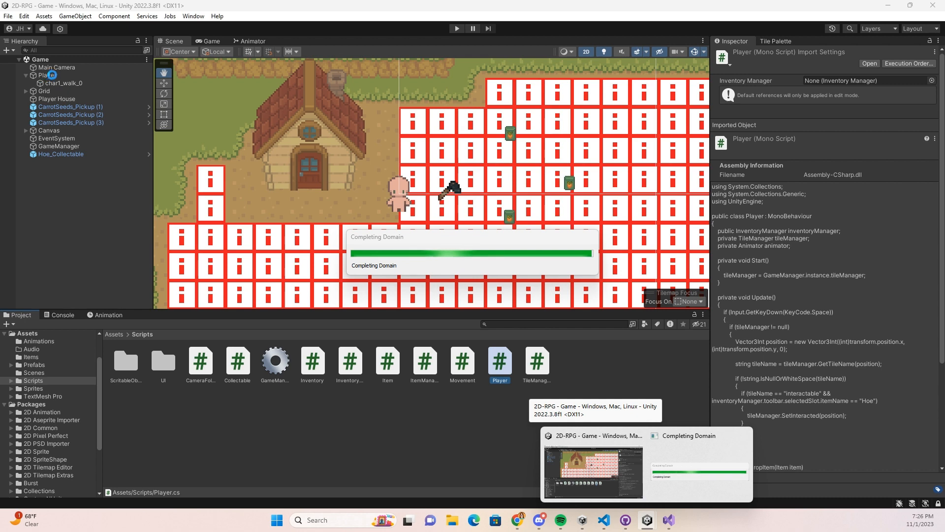
{"action": "left_click", "coordinate": [53, 77]}
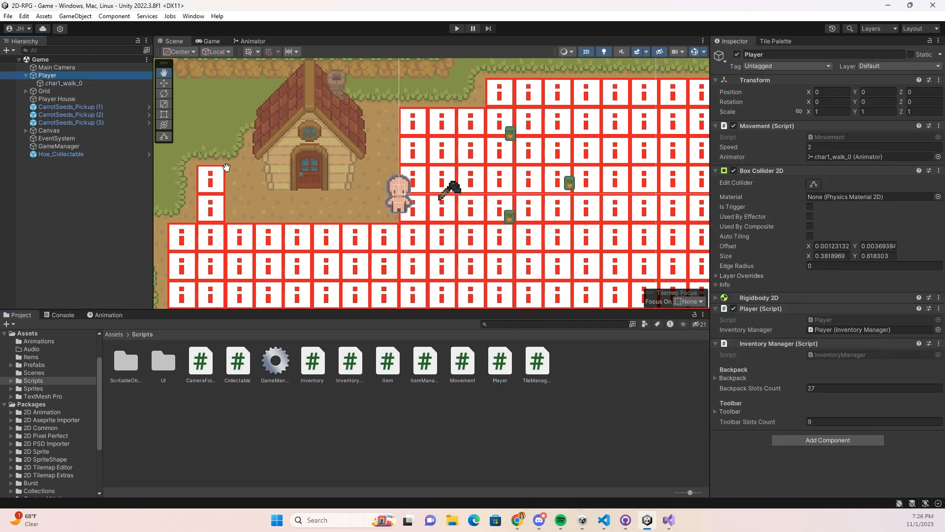
{"action": "left_click", "coordinate": [63, 83]}
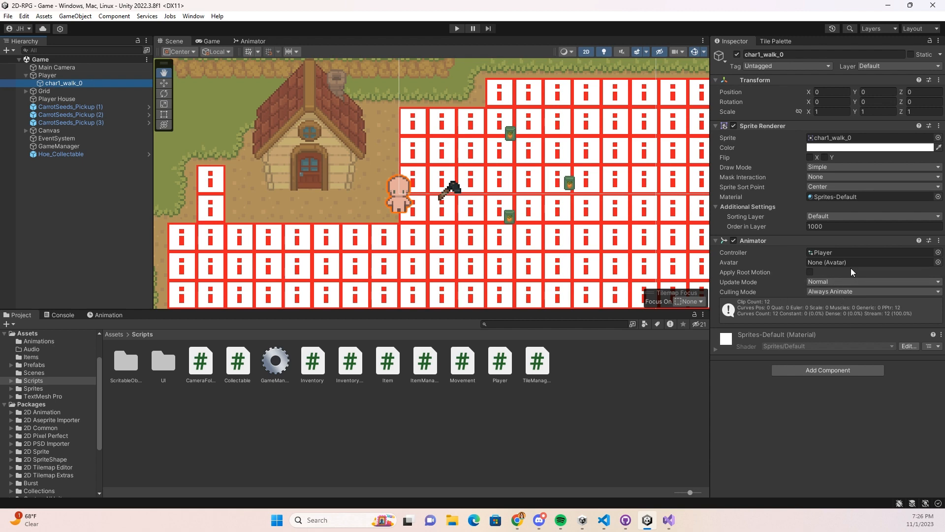
{"action": "left_click", "coordinate": [668, 520]}
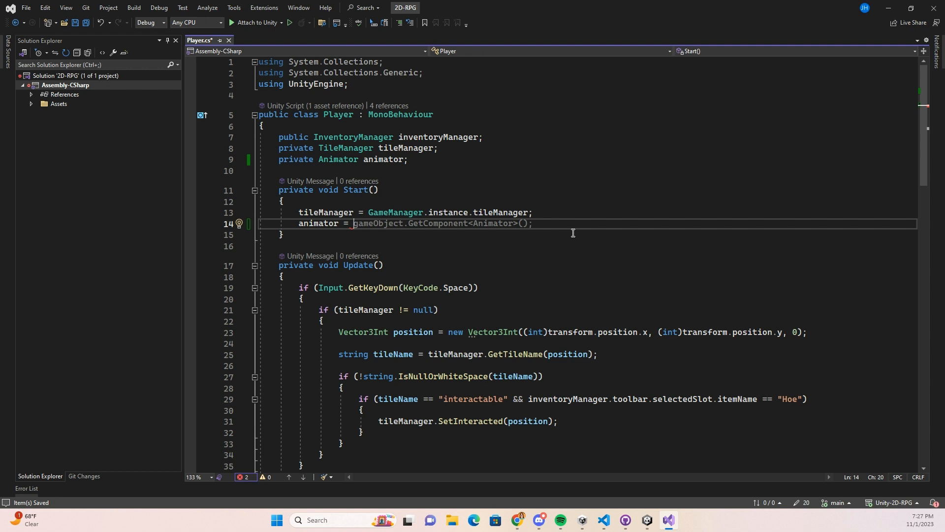
Complete the assignment in Start() as "animator = gameObject.GetComponentInChildren<Animator>();" and save the script
{"action": "type", "text": "gameObject.Ge"}
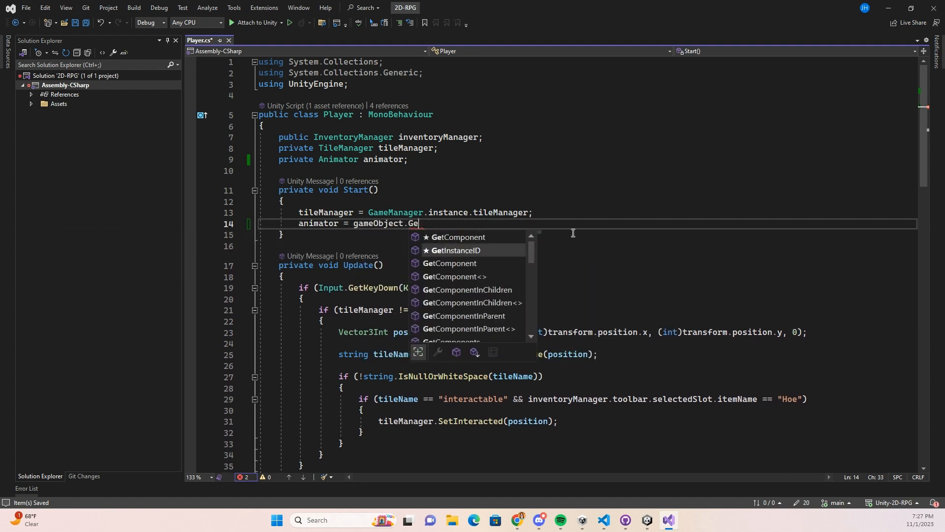
{"action": "key", "text": "Down"}
{"action": "key", "text": "Down"}
{"action": "key", "text": "Down"}
{"action": "type", "text": "<a"}
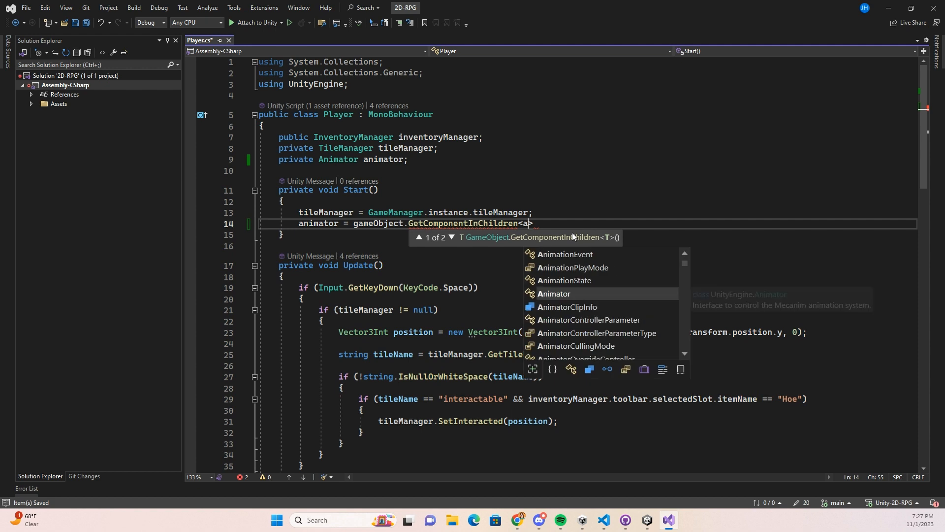
{"action": "type", "text": ">();"}
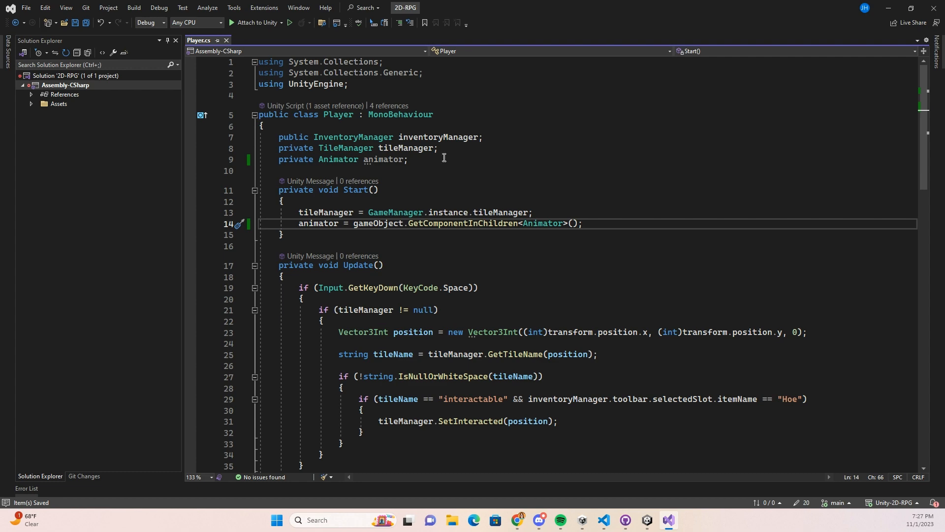
Add "animator.SetTrigger("isPlowing");" below tileManager.SetInteracted(position) inside the Hoe check in Update() and save the script
{"action": "scroll", "coordinate": [436, 157], "scroll_direction": "down", "scroll_amount": 4}
{"action": "left_click", "coordinate": [574, 290]}
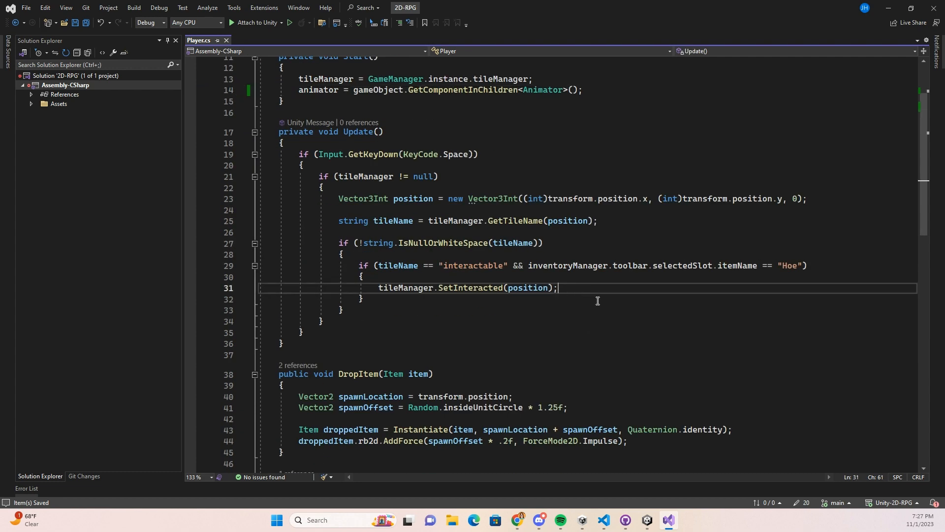
{"action": "key", "text": "Return"}
{"action": "type", "text": "animator."}
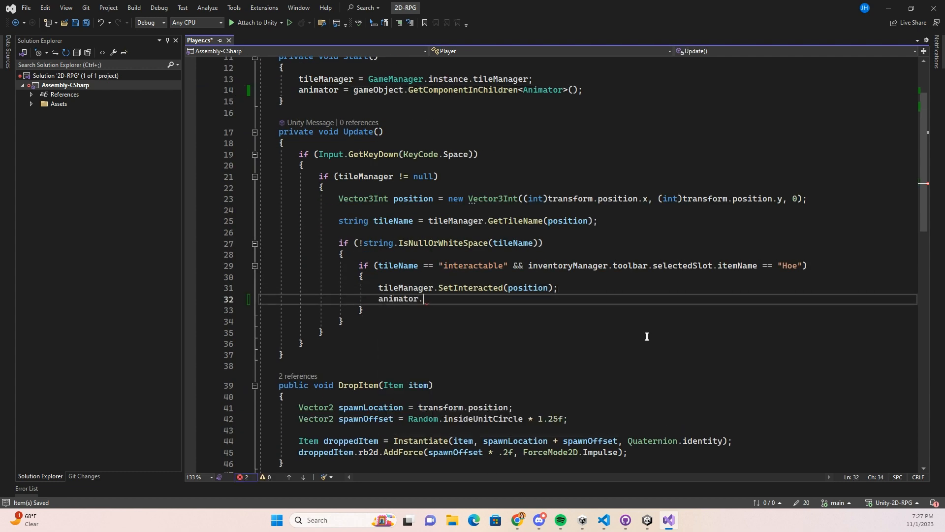
{"action": "type", "text": "SetTri"}
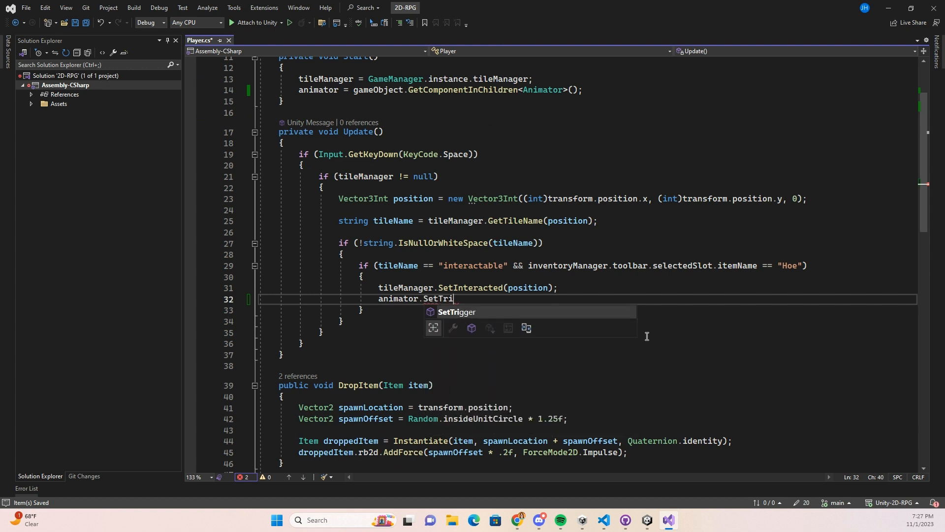
{"action": "key", "text": "Tab"}
{"action": "type", "text": "(\""}
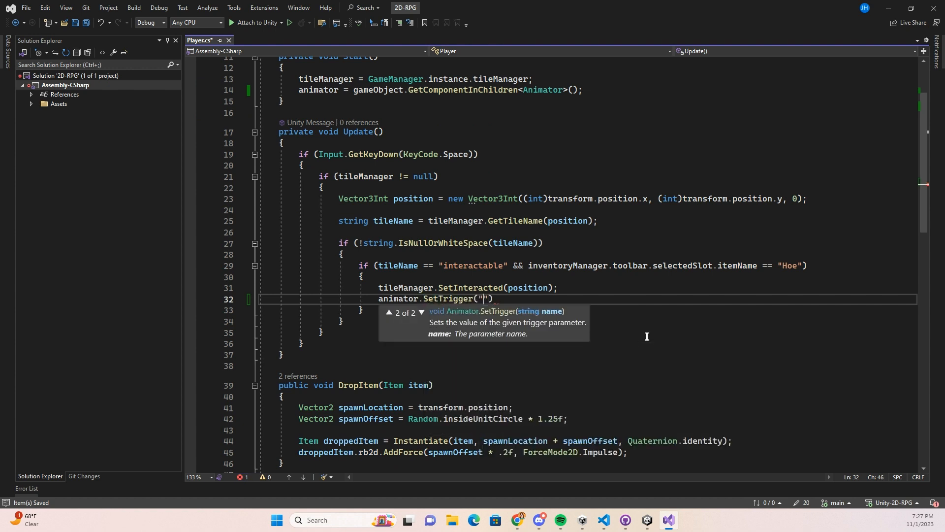
{"action": "type", "text": "isPlowing\");"}
{"action": "key", "text": "ctrl+s"}
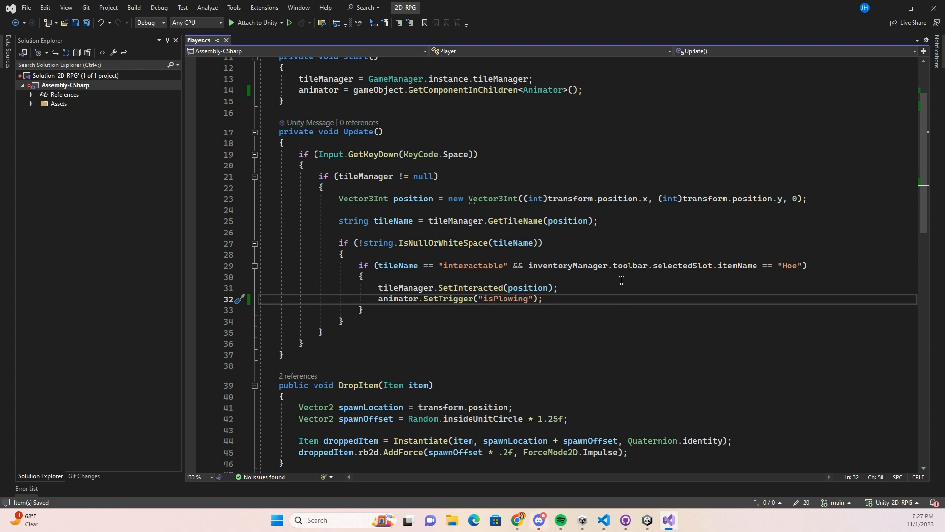
Switch to Unity, run the game, and walk the character in all four directions to check its directional idle poses
{"action": "left_click", "coordinate": [887, 9]}
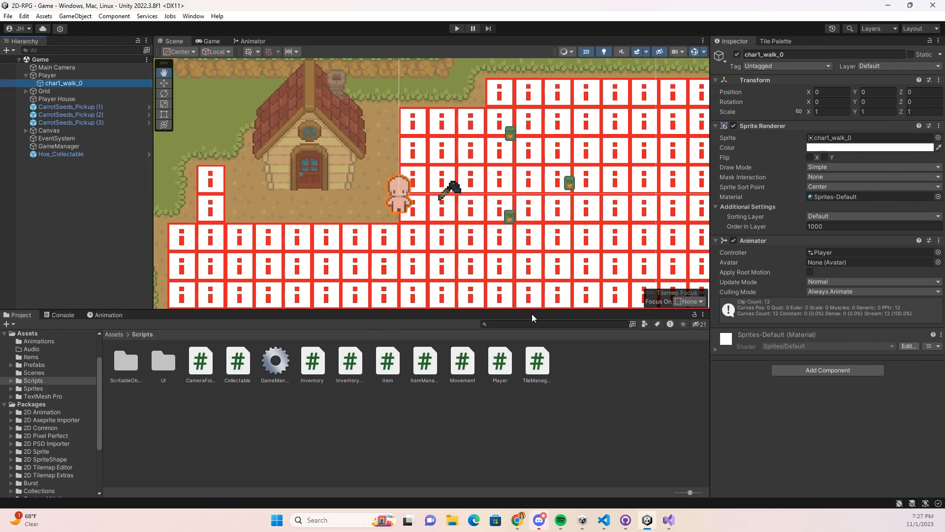
{"action": "left_click", "coordinate": [457, 28]}
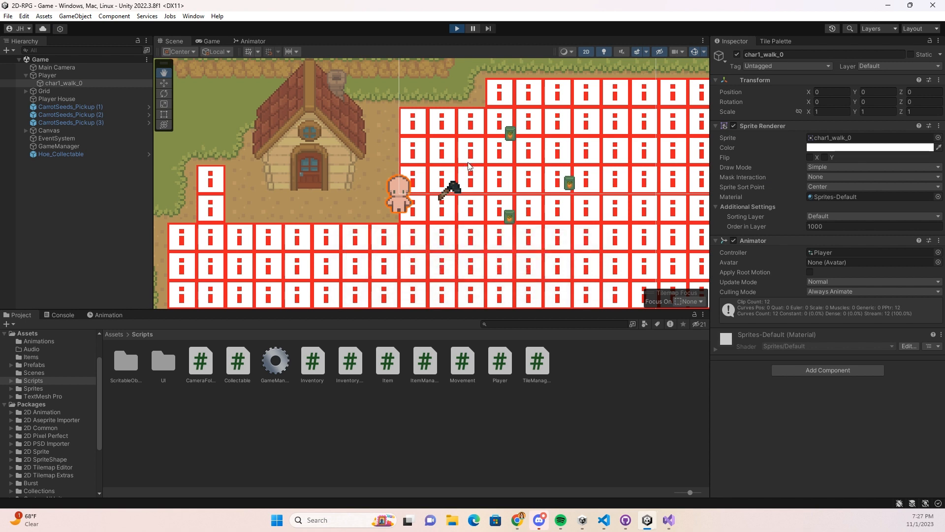
{"action": "key", "text": "s"}
{"action": "key", "text": "a"}
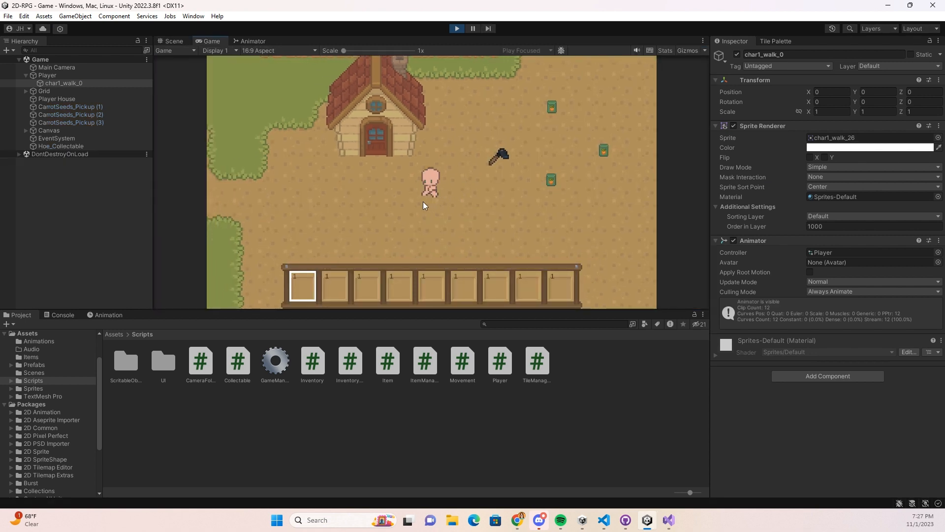
{"action": "key", "text": "a"}
{"action": "key", "text": "w"}
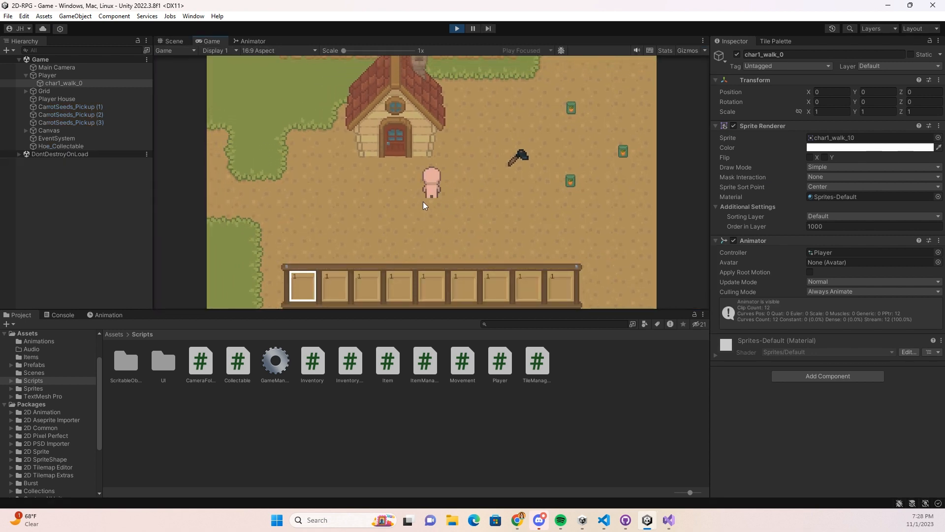
{"action": "key", "text": "d"}
{"action": "key", "text": "s"}
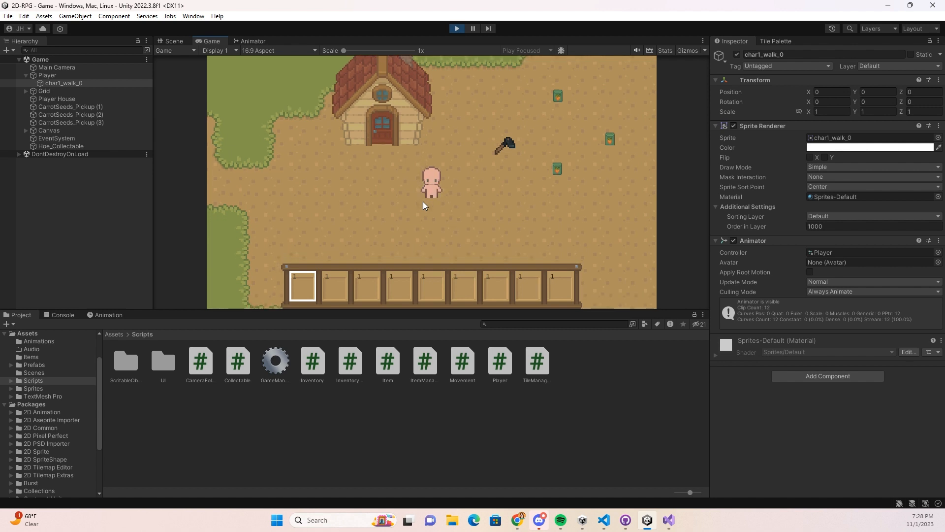
Walk the character over to the hoe on the ground and collect it
{"action": "key", "text": "d"}
{"action": "key", "text": "w"}
{"action": "key", "text": "d"}
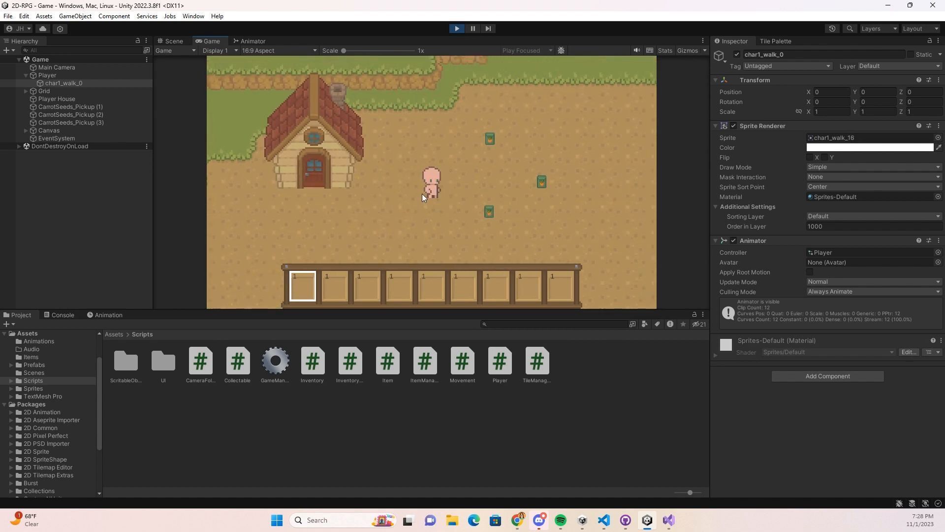
Move the hoe from the backpack into the second toolbar slot and make that slot active
{"action": "key", "text": "Tab"}
{"action": "left_click_drag", "start_coordinate": [374, 152], "coordinate": [335, 285]}
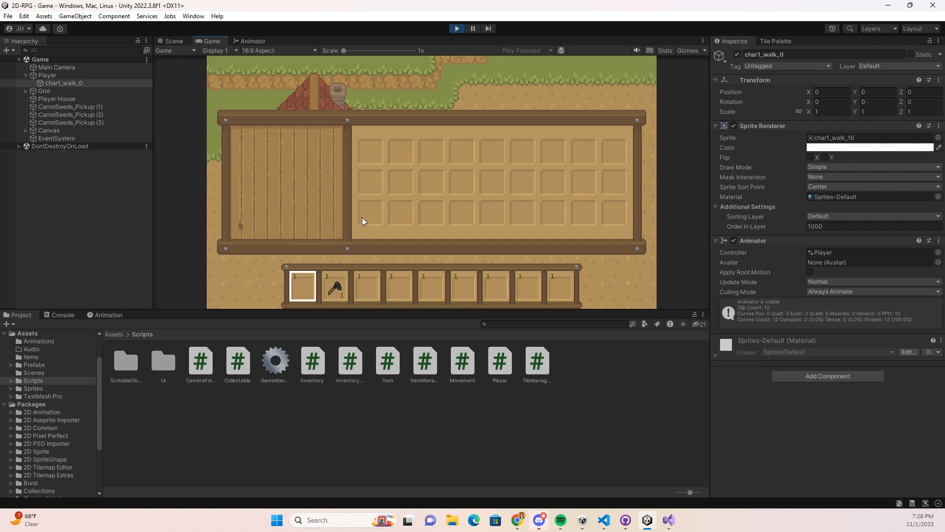
{"action": "key", "text": "Tab"}
{"action": "key", "text": "2"}
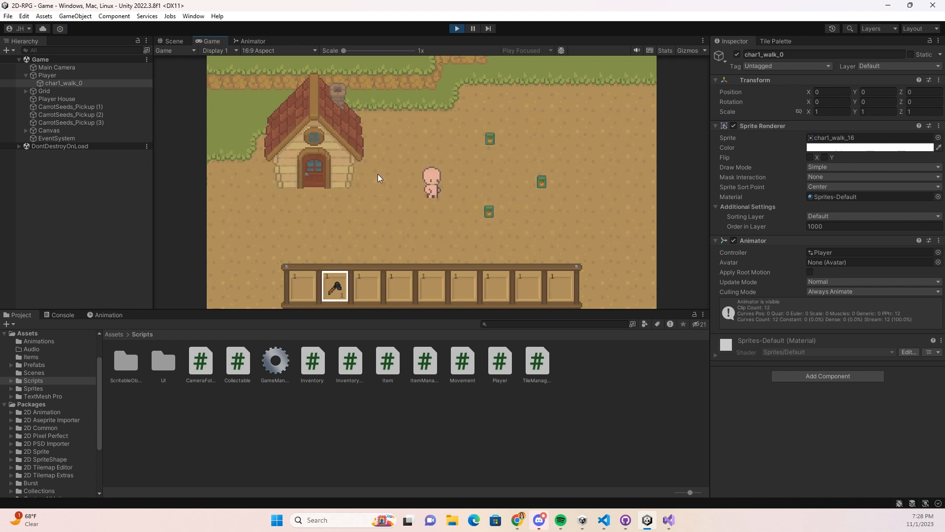
Walk the character below the house and plow two neighbouring tiles to test the upward hoe animation
{"action": "key", "text": "s"}
{"action": "key", "text": "a"}
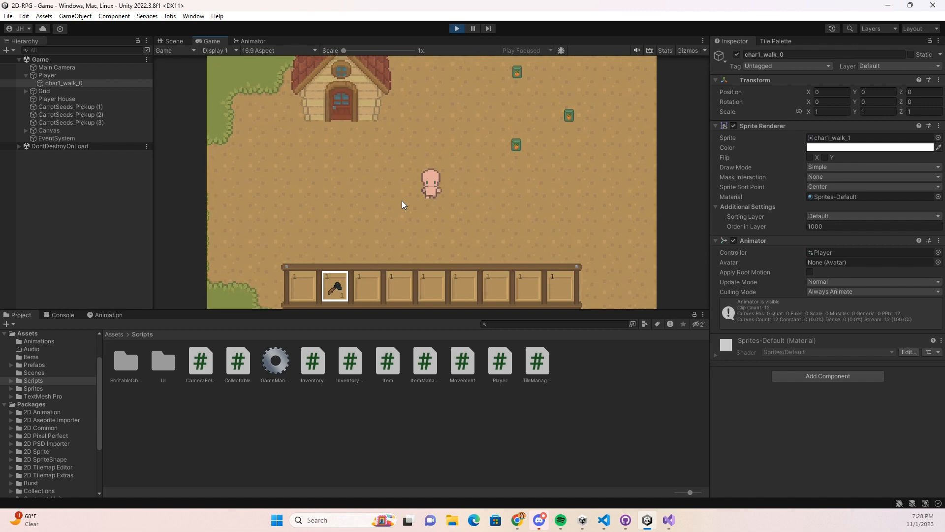
{"action": "key", "text": "w"}
{"action": "key", "text": "space"}
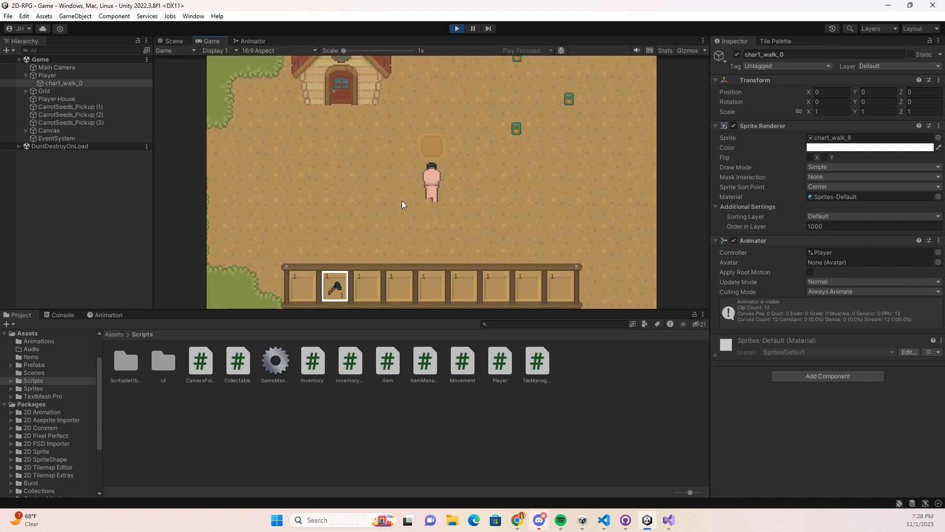
{"action": "key", "text": "d"}
{"action": "key", "text": "space"}
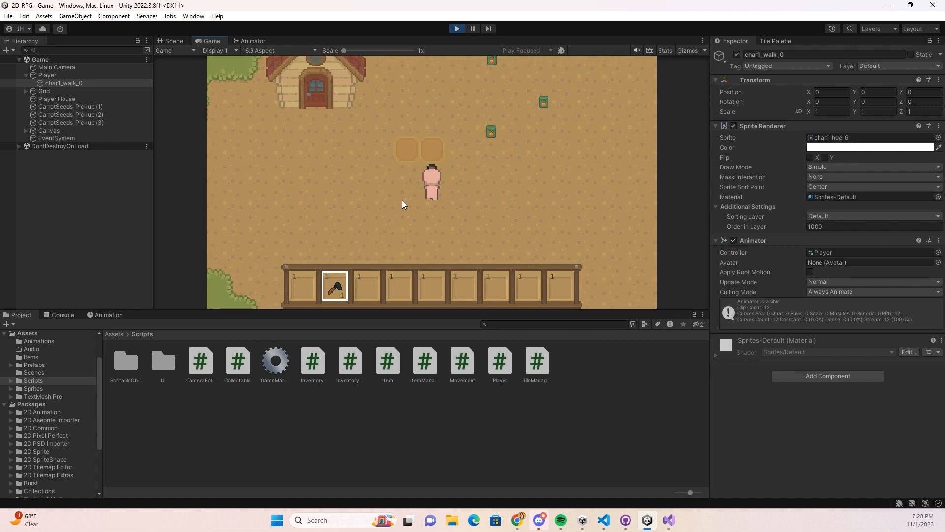
Walk the character to unplowed ground and plow tiles while facing down and right to test those hoe animations
{"action": "key", "text": "a"}
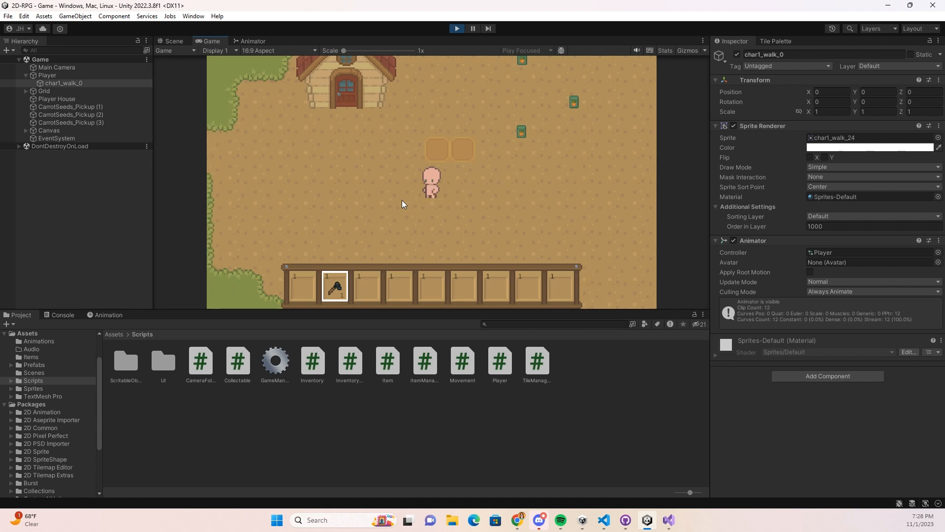
{"action": "key", "text": "a"}
{"action": "key", "text": "s"}
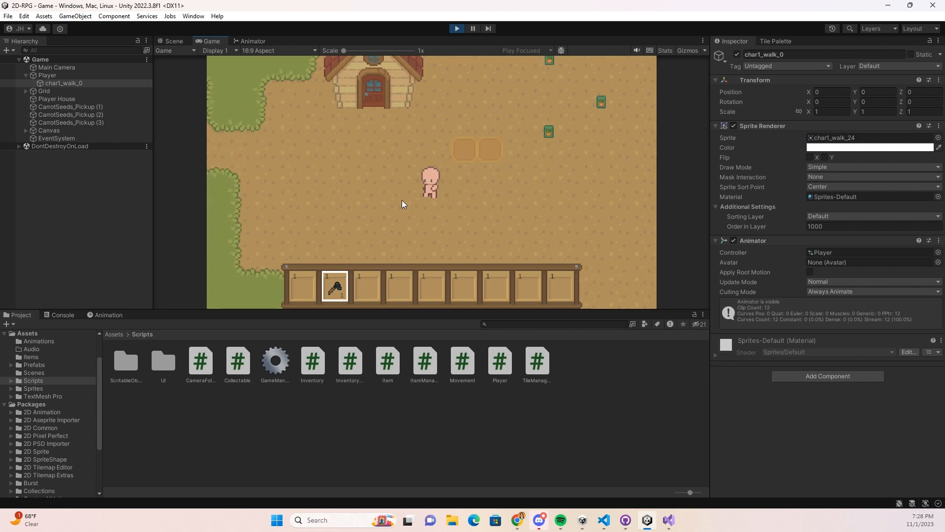
{"action": "key", "text": "space"}
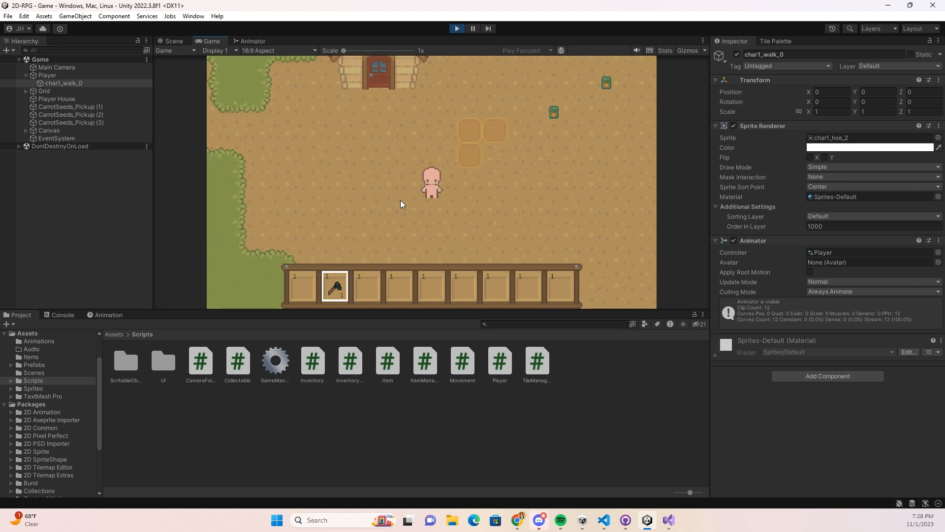
{"action": "key", "text": "d"}
{"action": "key", "text": "space"}
{"action": "key", "text": "s"}
{"action": "key", "text": "space"}
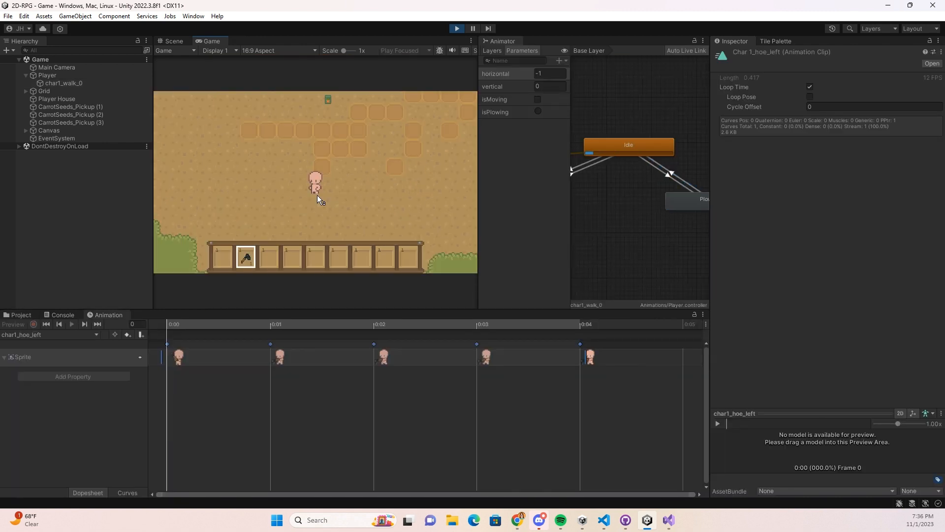
Walk and plow across the field in different directions while checking the Idle, Running and Plowing transitions in the Animator
{"action": "key", "text": "d"}
{"action": "key", "text": "s"}
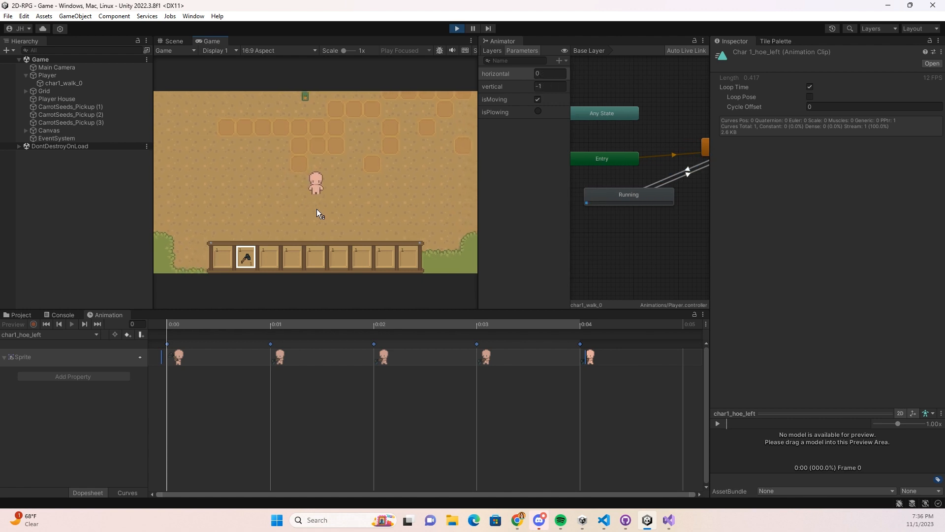
{"action": "key", "text": "d"}
{"action": "key", "text": "w"}
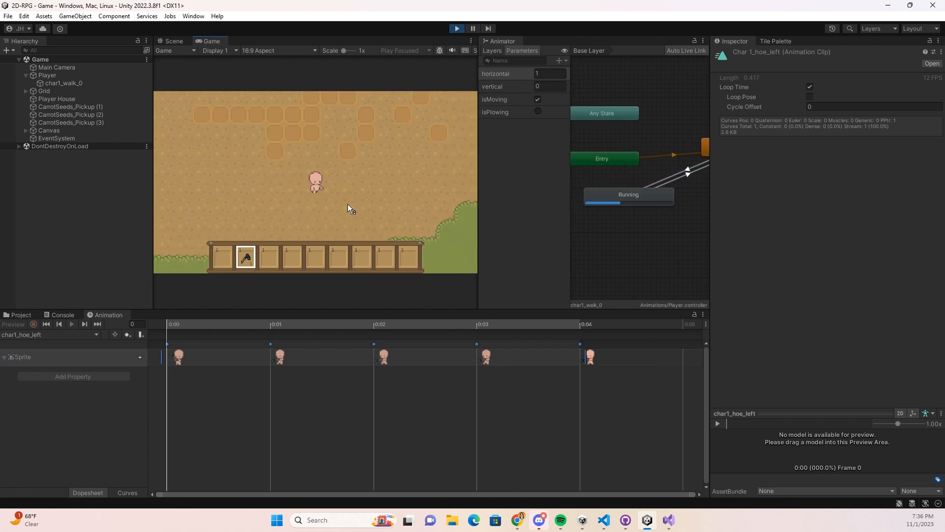
{"action": "key", "text": "space"}
{"action": "key", "text": "s"}
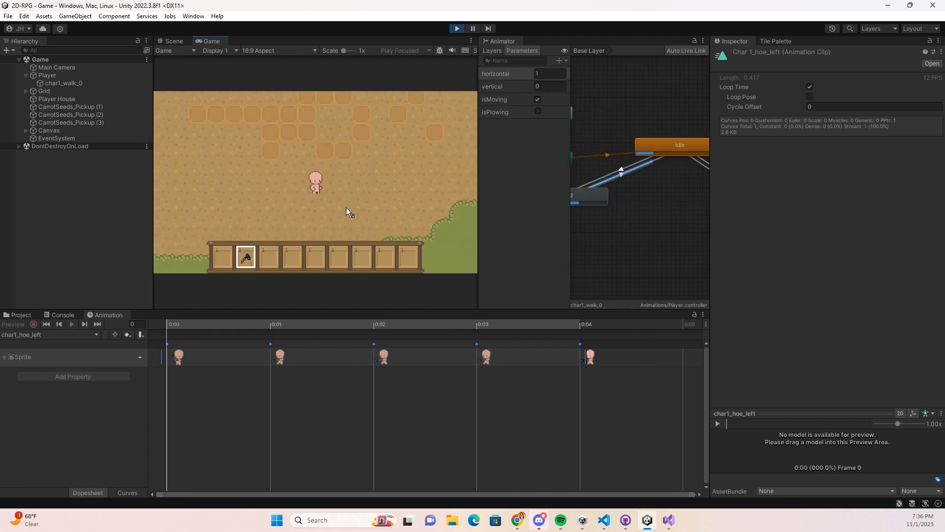
{"action": "key", "text": "d"}
{"action": "key", "text": "space"}
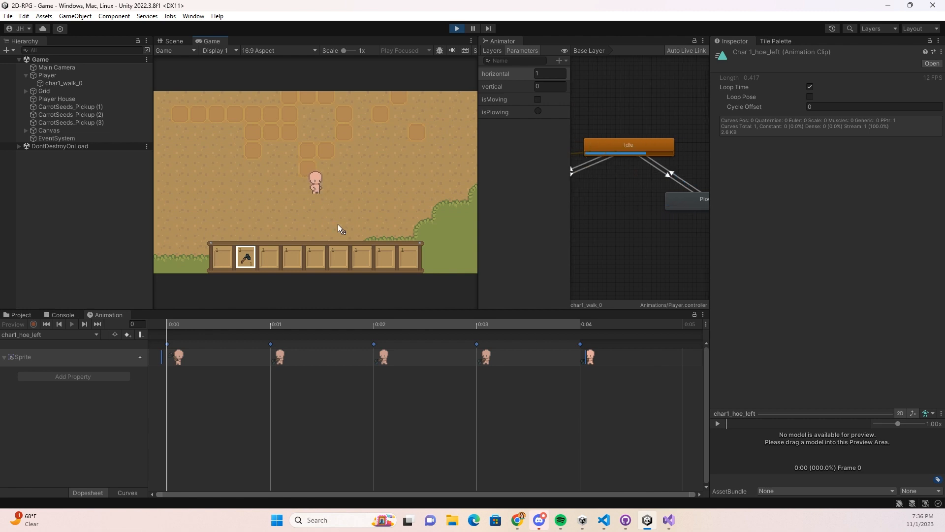
{"action": "key", "text": "s"}
{"action": "key", "text": "d"}
{"action": "key", "text": "w"}
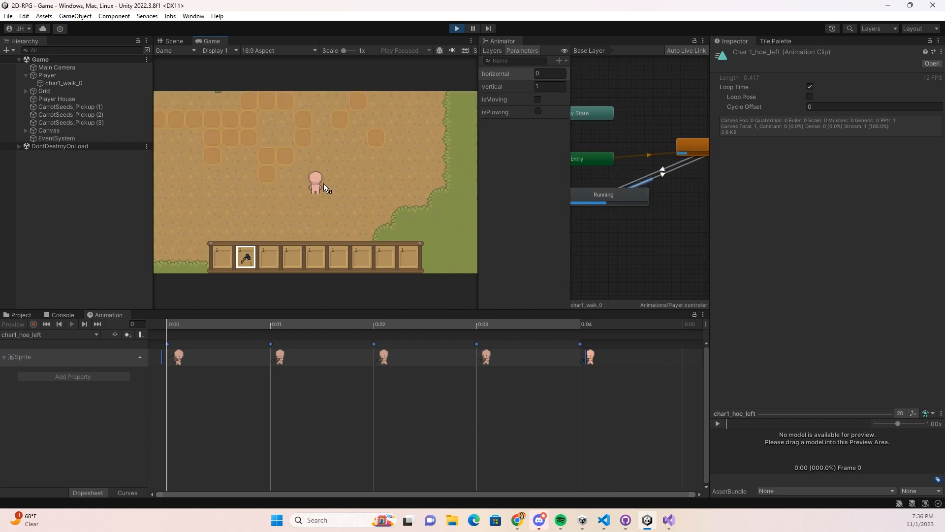
{"action": "key", "text": "d"}
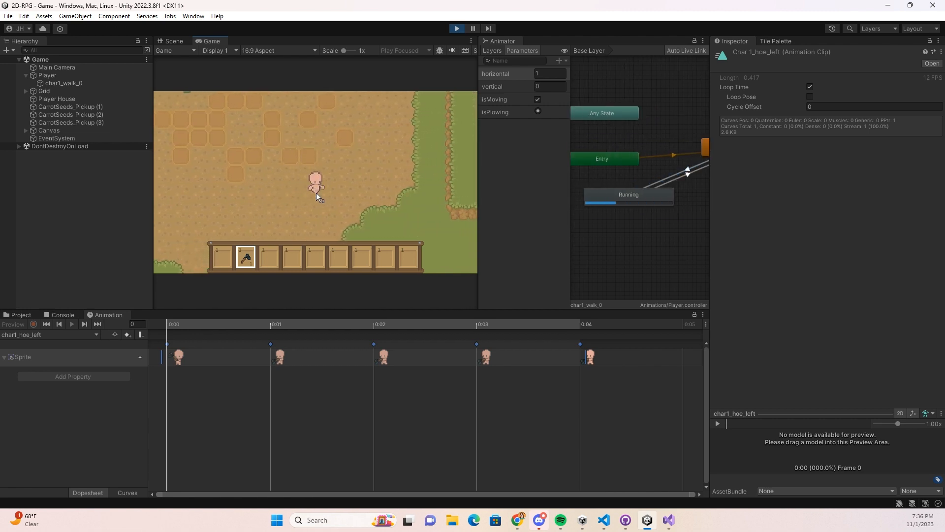
Walk the character down and left across the field, plowing unplowed tiles on the way to test the left-facing hoe animation
{"action": "key", "text": "space"}
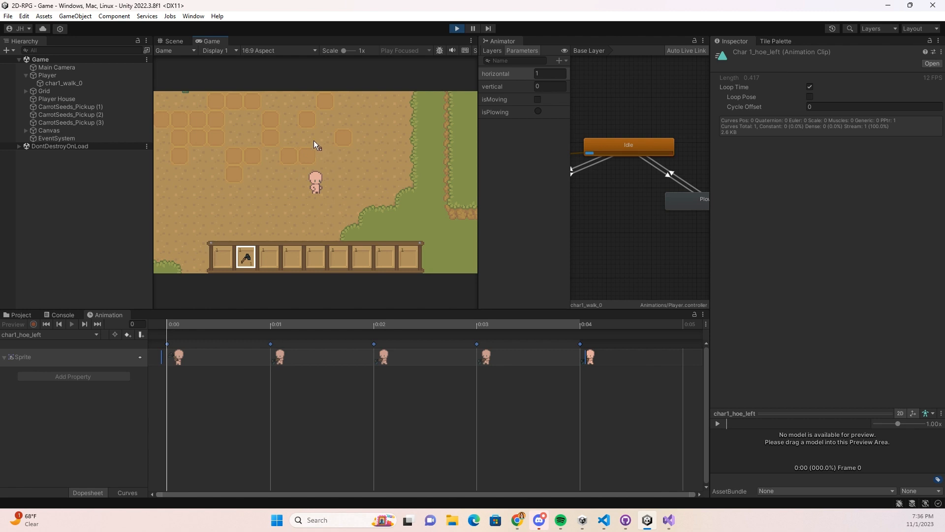
{"action": "key", "text": "s"}
{"action": "key", "text": "a"}
{"action": "key", "text": "space"}
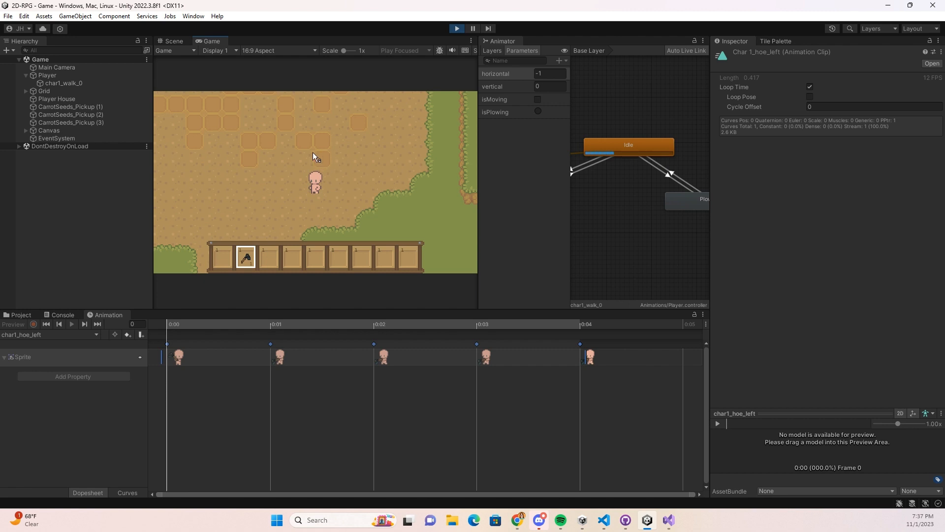
{"action": "key", "text": "a"}
{"action": "key", "text": "s"}
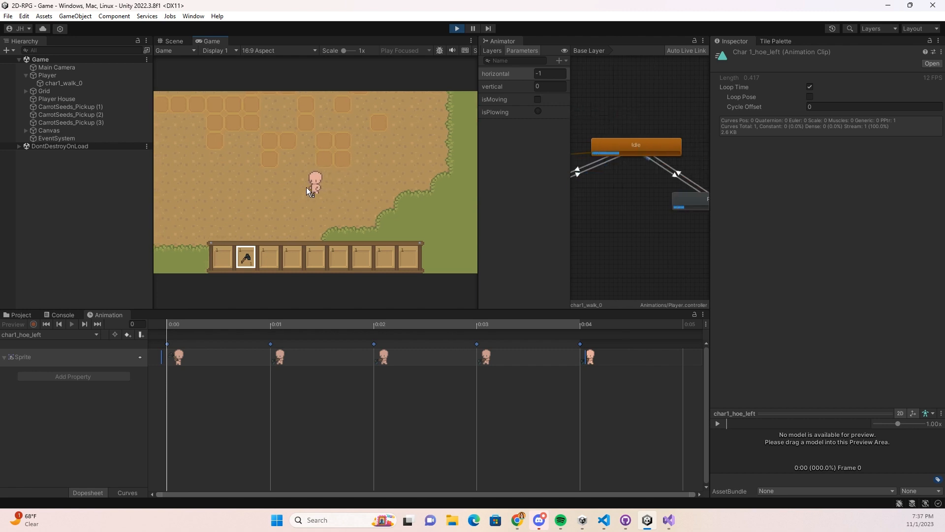
{"action": "key", "text": "space"}
{"action": "key", "text": "a"}
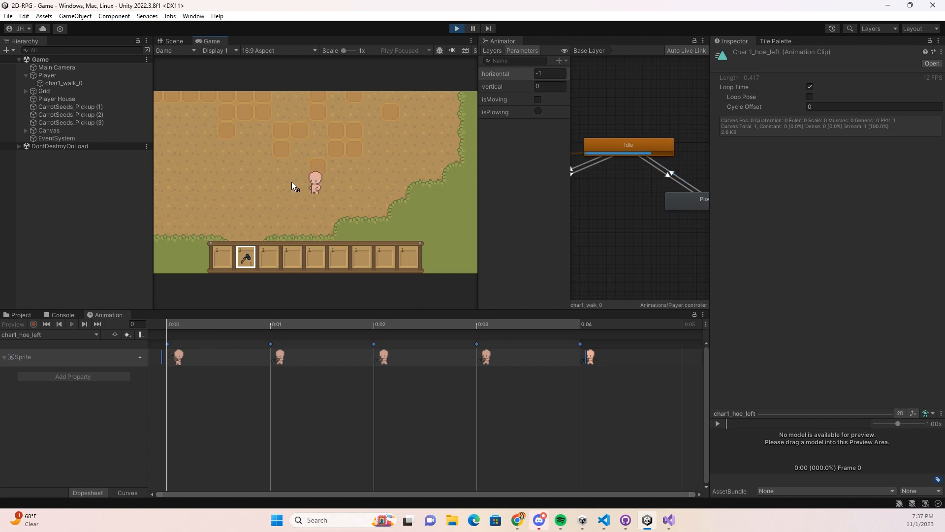
Plow a tile while facing right, and walk to unplowed ground to plow tiles facing up, testing both hoe animations
{"action": "key", "text": "d"}
{"action": "key", "text": "space"}
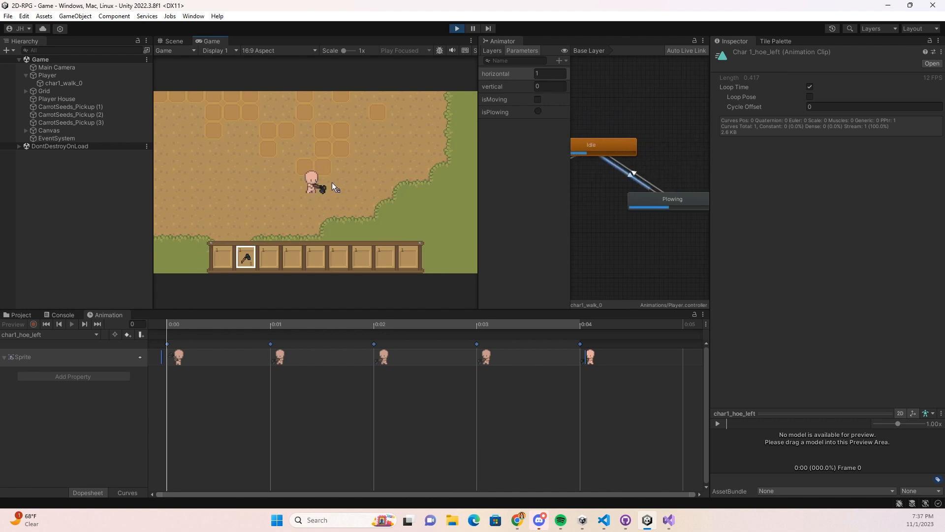
{"action": "key", "text": "s"}
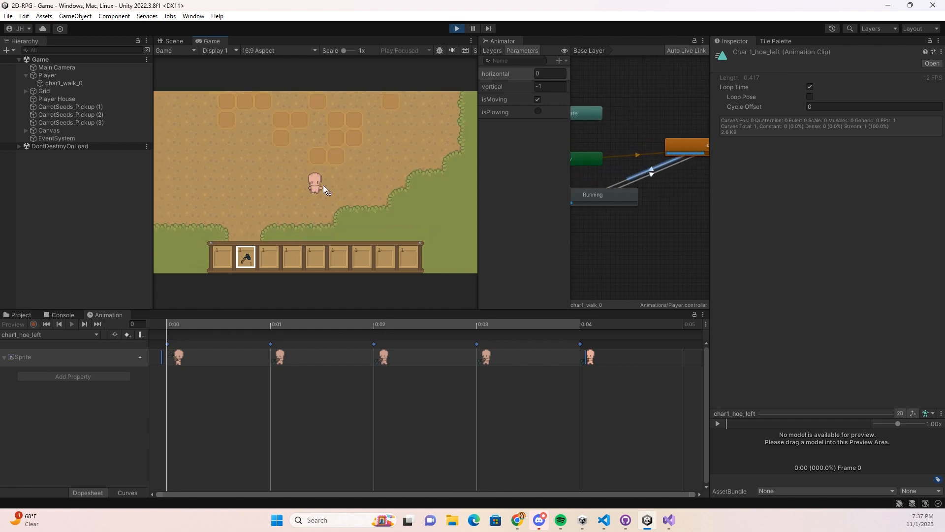
{"action": "key", "text": "w"}
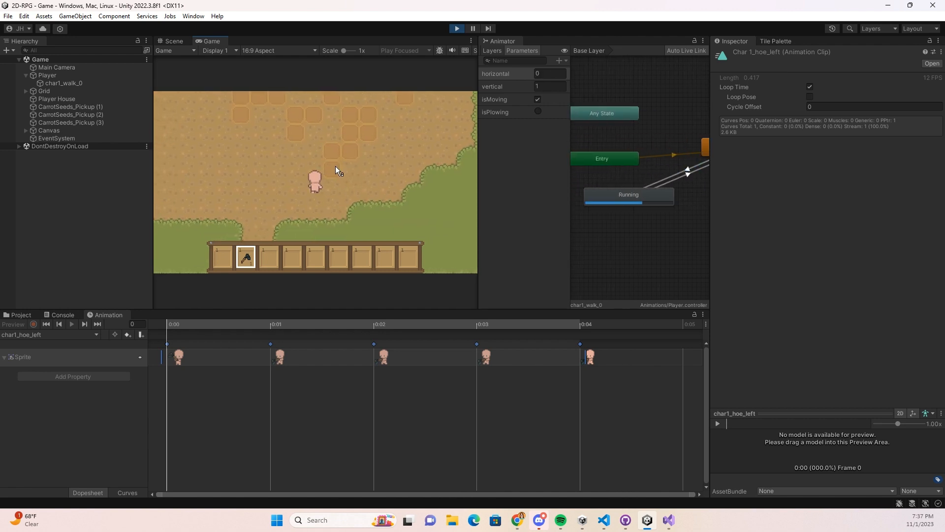
{"action": "key", "text": "space"}
{"action": "key", "text": "a"}
{"action": "key", "text": "w"}
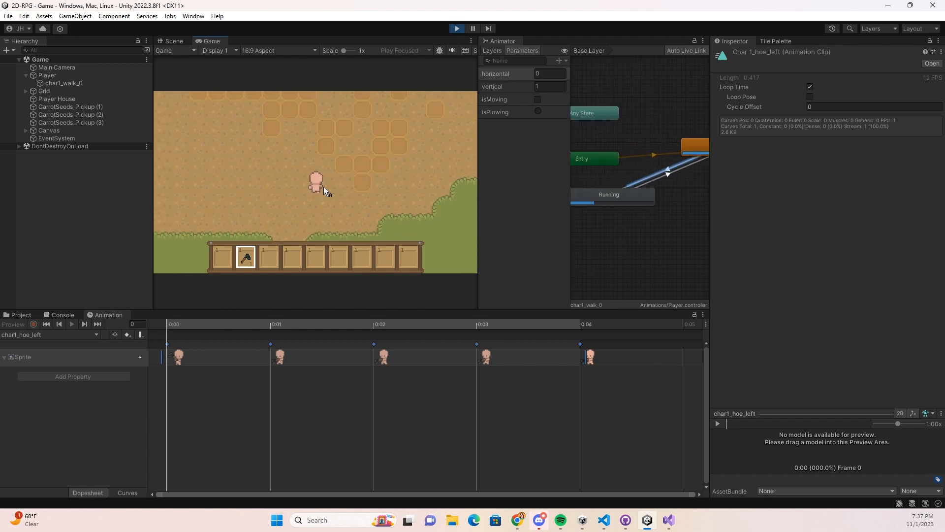
{"action": "key", "text": "space"}
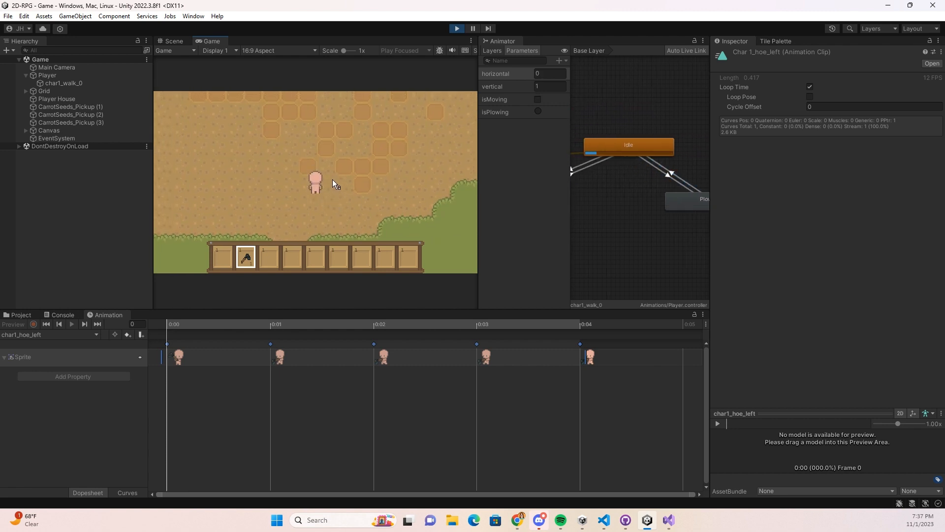